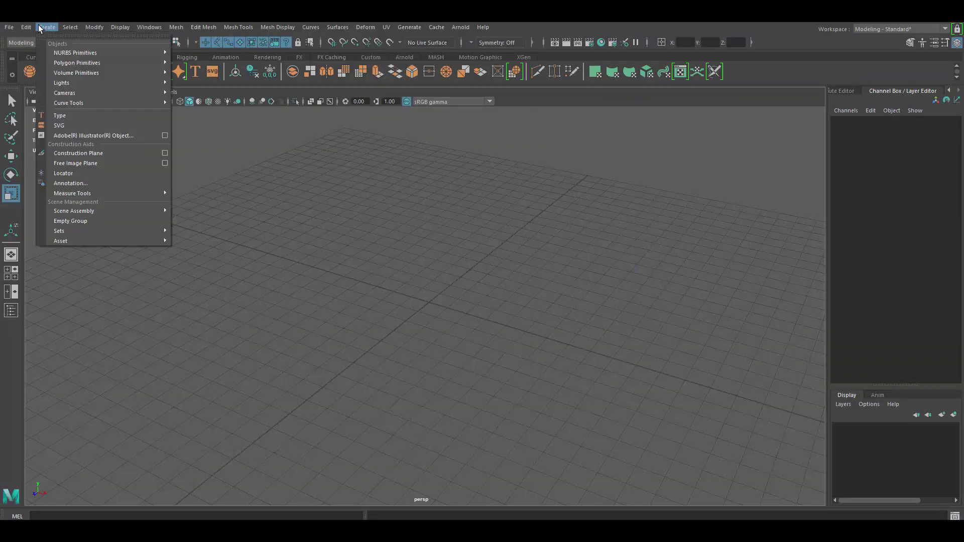
# Add an edge loop around the cylinder's middle and bevel the neck with three segments
pyautogui.keyDown('alt'); pyautogui.moveTo(437, 175); pyautogui.dragTo(559, 291); pyautogui.keyUp('alt')
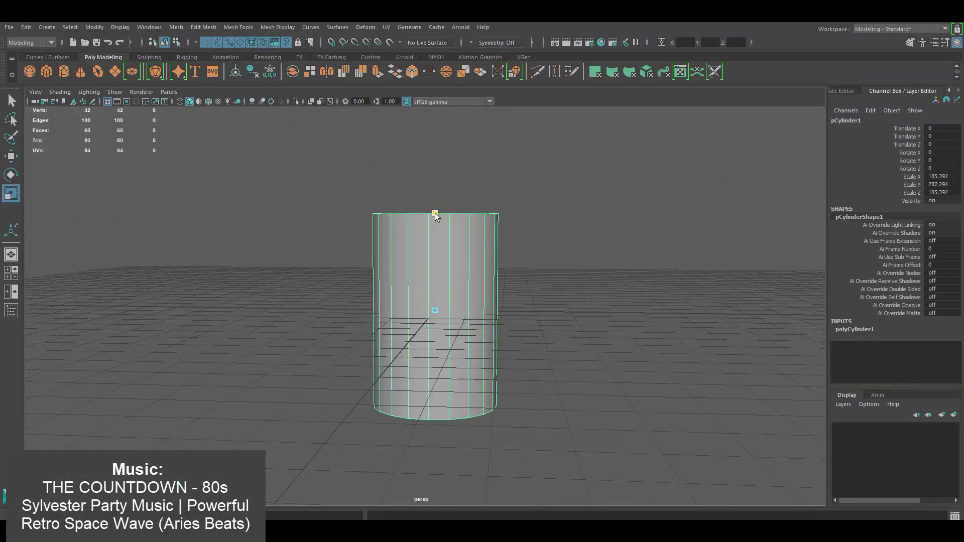
pyautogui.click(513, 400)
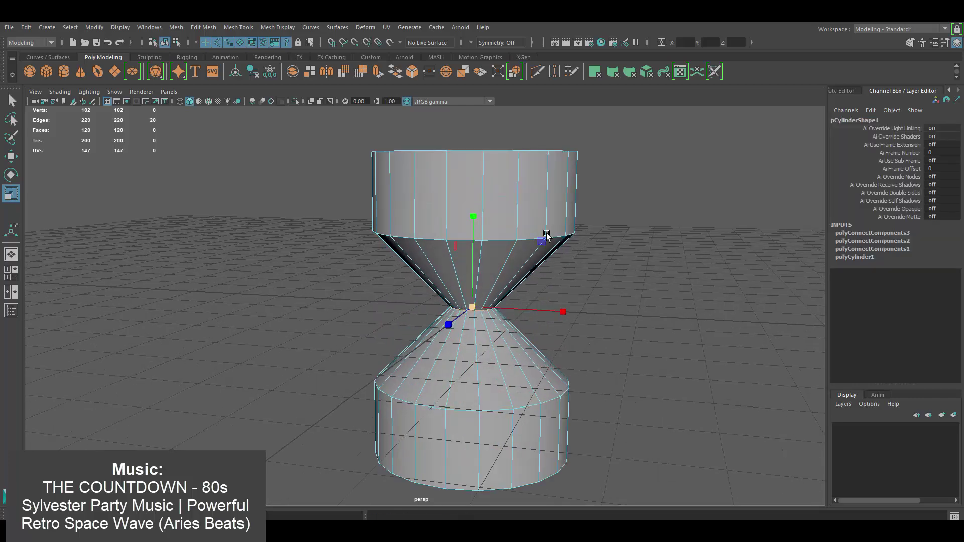
pyautogui.hotkey('ctrl', 'b')
pyautogui.write('3')
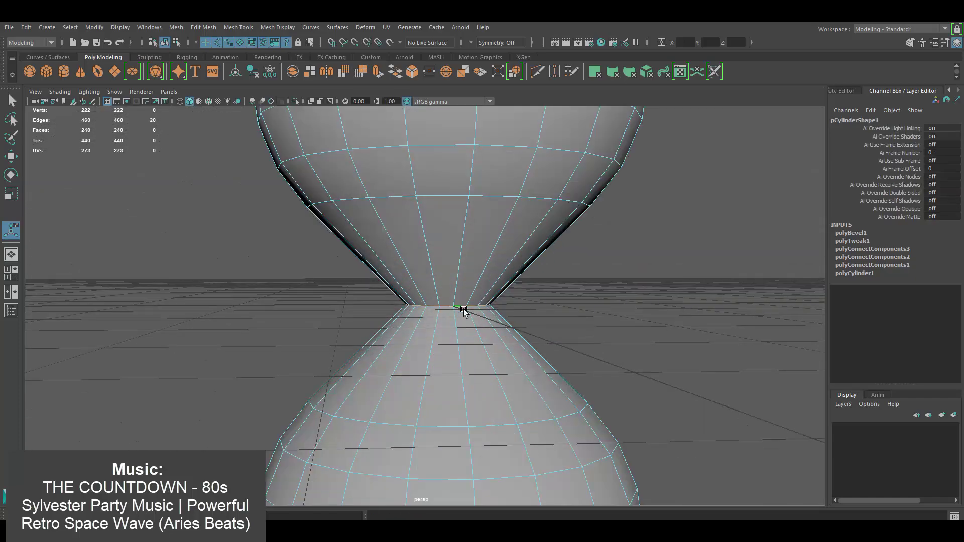
pyautogui.hotkey('ctrl', 'b')
# Set the neck bevel's fraction to 0.2, then to 0.3
pyautogui.write('.2')
pyautogui.press('Return')
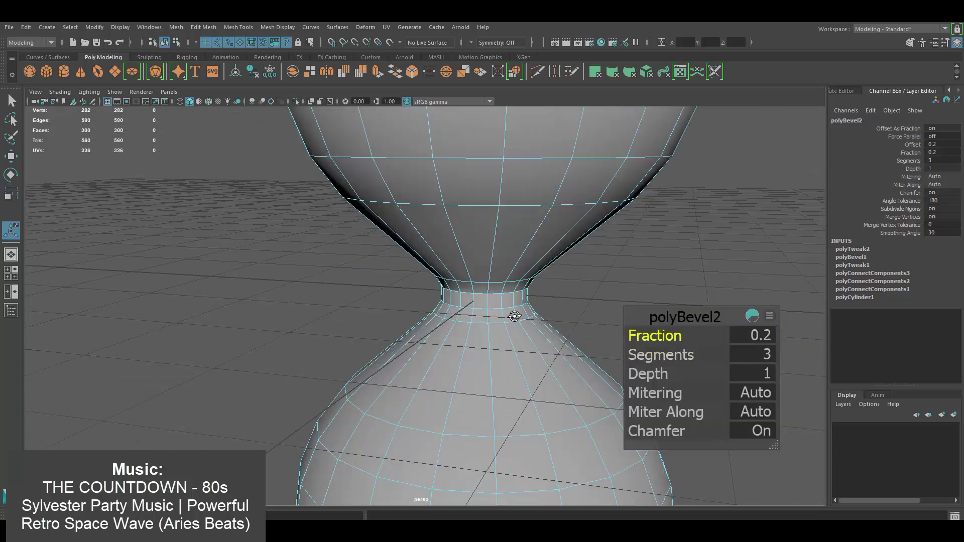
pyautogui.scroll(-5, 518, 308)
pyautogui.click(741, 335)
pyautogui.write('.3')
pyautogui.press('Return')
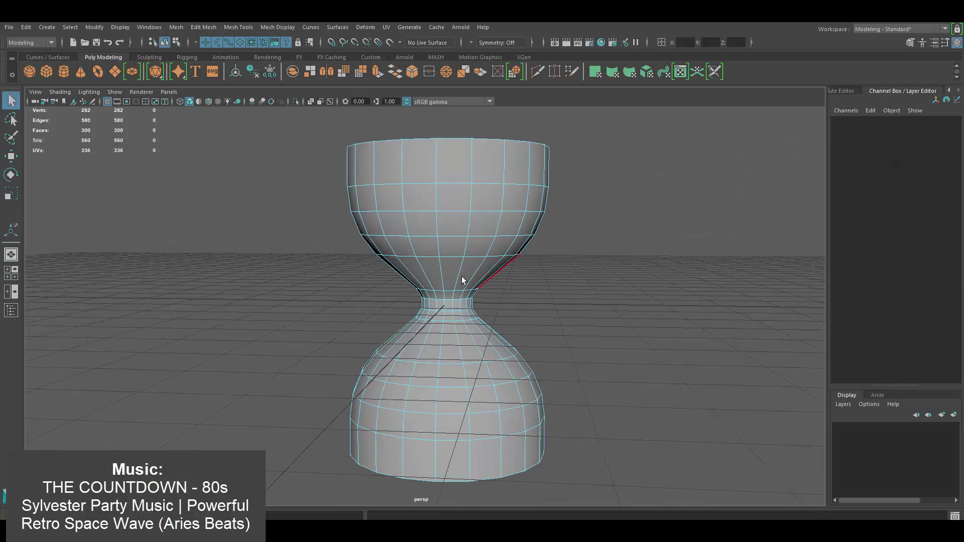
# Create a second cylinder and scale it into a wide, flat base below the glass
pyautogui.keyDown('shift'); pyautogui.moveTo(570, 234); pyautogui.dragTo(618, 236, button='right'); pyautogui.keyUp('shift')
pyautogui.press('r')
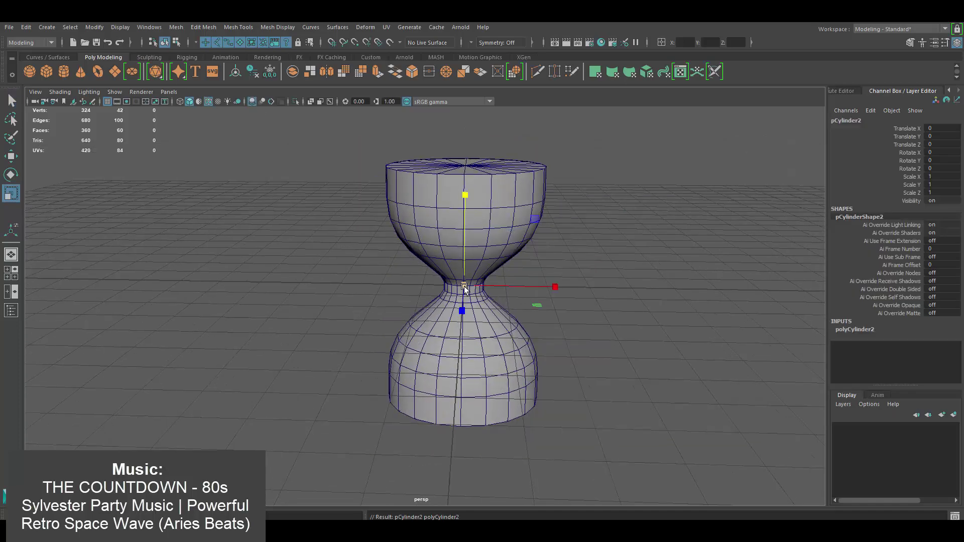
pyautogui.moveTo(468, 252)
pyautogui.mouseDown()
pyautogui.moveTo(507, 250)
pyautogui.moveTo(544, 353)
pyautogui.mouseUp()
pyautogui.press('w')
pyautogui.scroll(3, 474, 233)
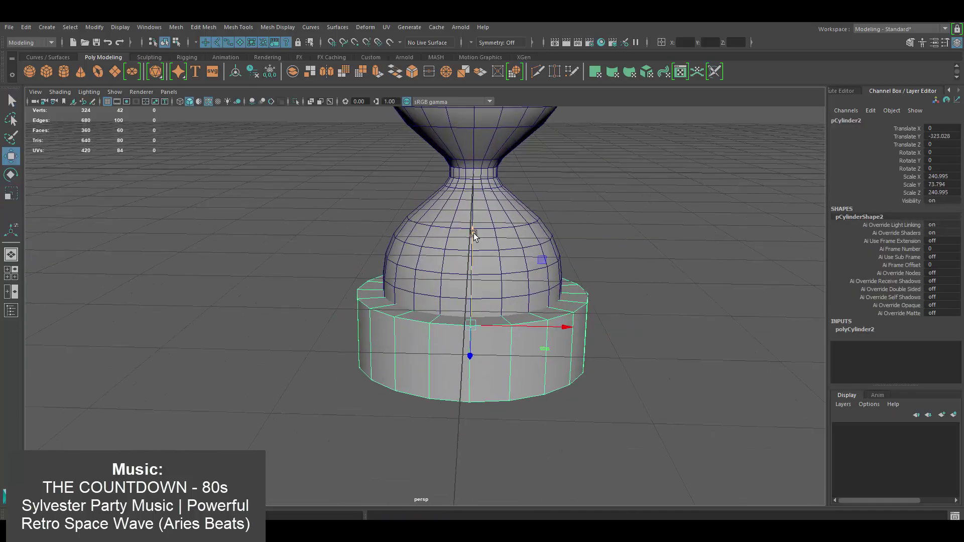
pyautogui.scroll(3, 521, 261)
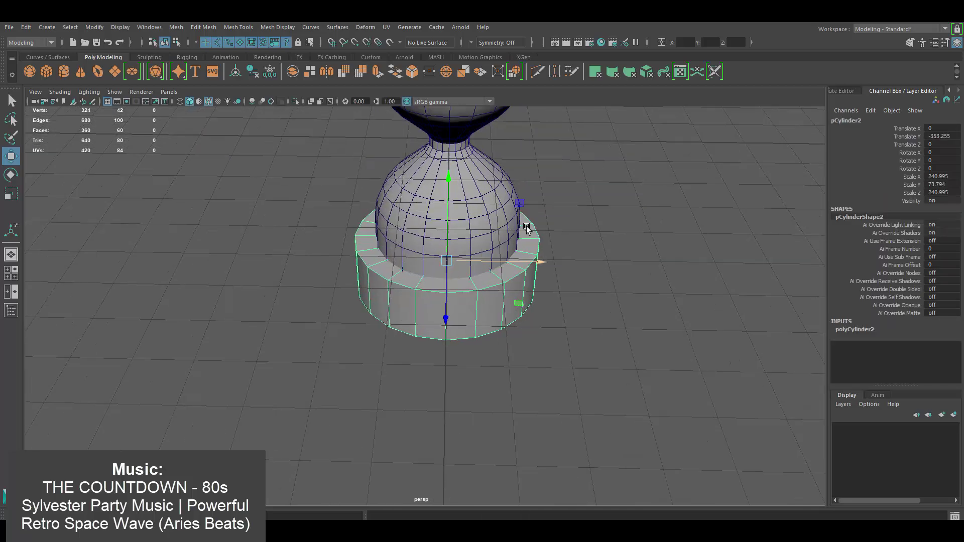
pyautogui.press('r')
pyautogui.moveTo(455, 255)
pyautogui.mouseDown()
pyautogui.moveTo(444, 255)
pyautogui.moveTo(477, 276)
pyautogui.moveTo(498, 213)
pyautogui.mouseUp()
# Extrude the base's bottom faces and widen them into a second tier
pyautogui.press('w')
pyautogui.press('F11')
pyautogui.click(500, 273)
pyautogui.moveTo(473, 262); pyautogui.dragTo(584, 225)
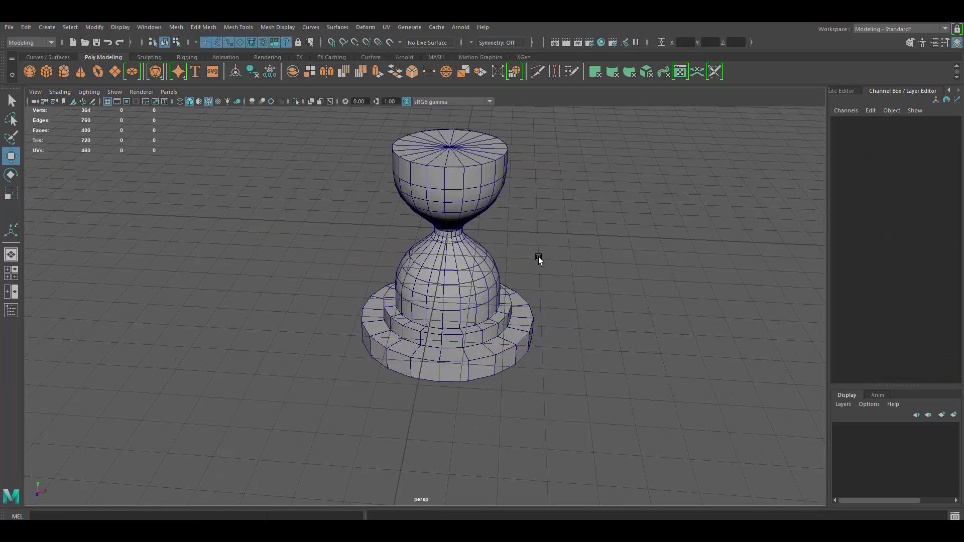
# Give a new cylinder 8 axis subdivisions and stretch it into a thin, tall pillar
pyautogui.click(933, 329)
pyautogui.click(935, 338)
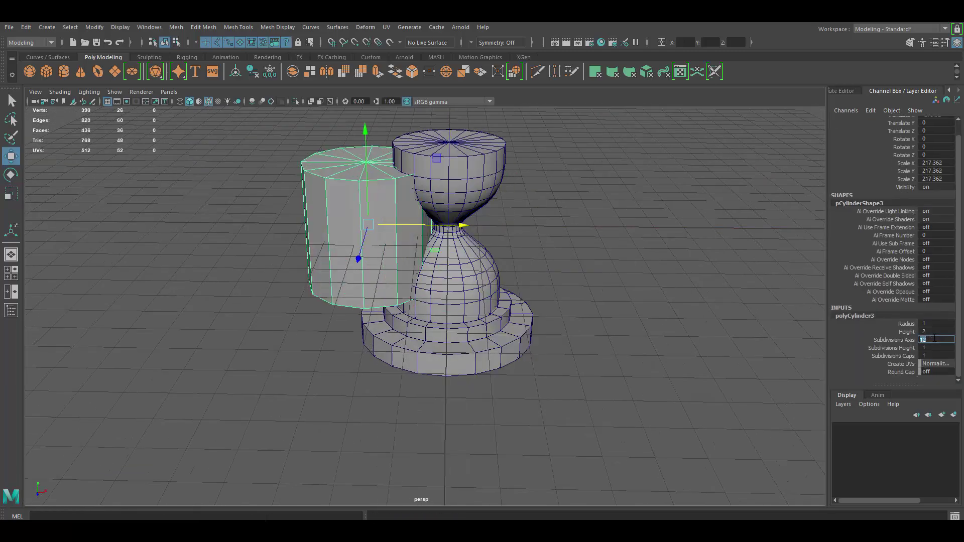
pyautogui.write('8')
pyautogui.press('Return')
pyautogui.press('r')
pyautogui.moveTo(421, 221); pyautogui.dragTo(421, 126)
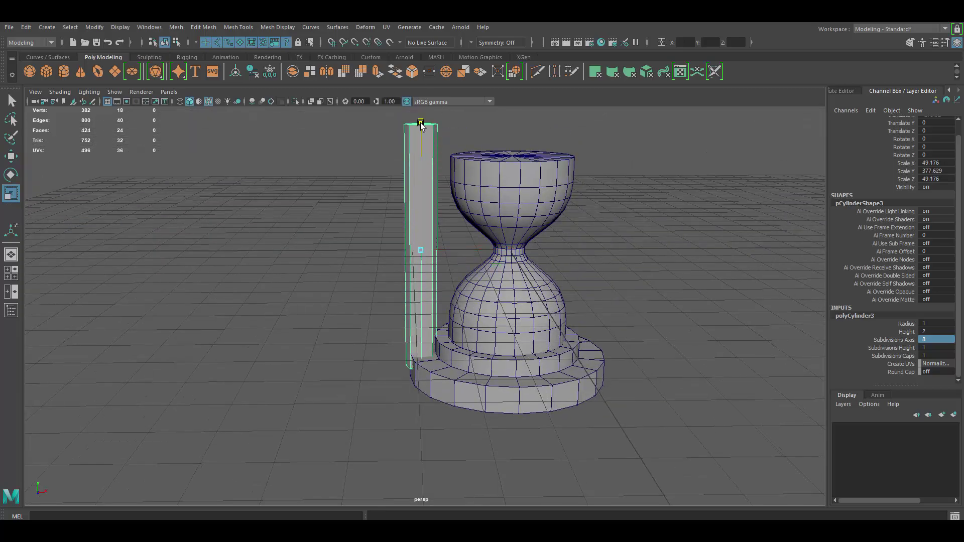
pyautogui.hotkey('ctrl', 'z')
# Check the base's outer face ring and resize the pillar to stand at its edge
pyautogui.keyDown('alt'); pyautogui.moveTo(652, 229); pyautogui.dragTo(441, 213); pyautogui.keyUp('alt')
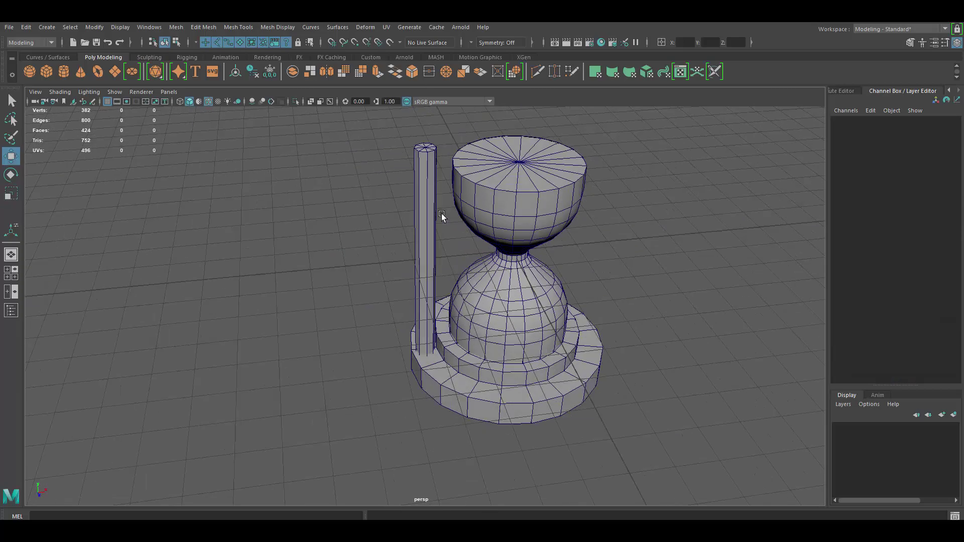
pyautogui.scroll(3, 559, 285)
pyautogui.doubleClick(541, 295)
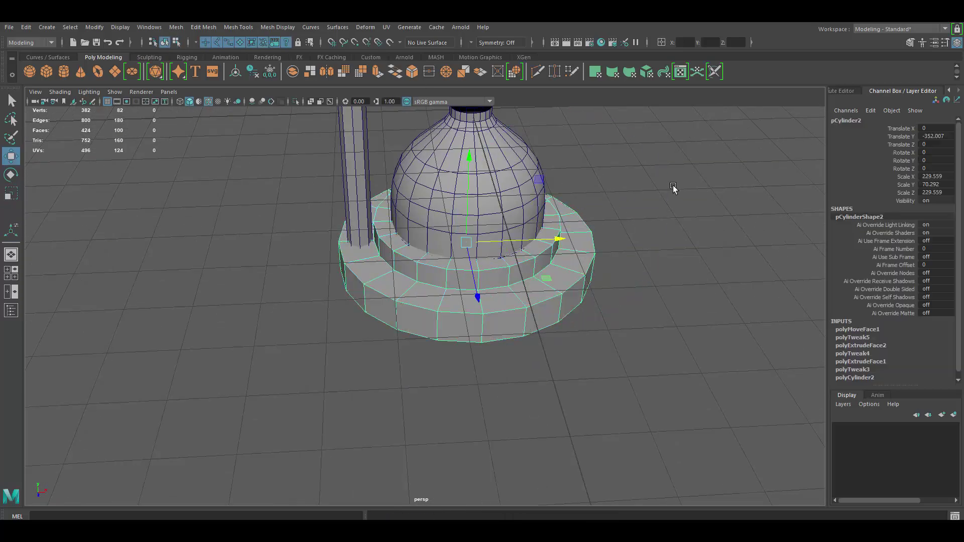
pyautogui.scroll(-3, 673, 188)
pyautogui.click(390, 241)
pyautogui.press('r')
pyautogui.moveTo(390, 241)
pyautogui.keyDown('alt'); pyautogui.mouseDown()
pyautogui.moveTo(428, 200)
pyautogui.moveTo(518, 270)
pyautogui.mouseUp(); pyautogui.keyUp('alt')
pyautogui.click(428, 200)
# Bevel the hourglass glass's rim edges
pyautogui.scroll(3, 519, 270)
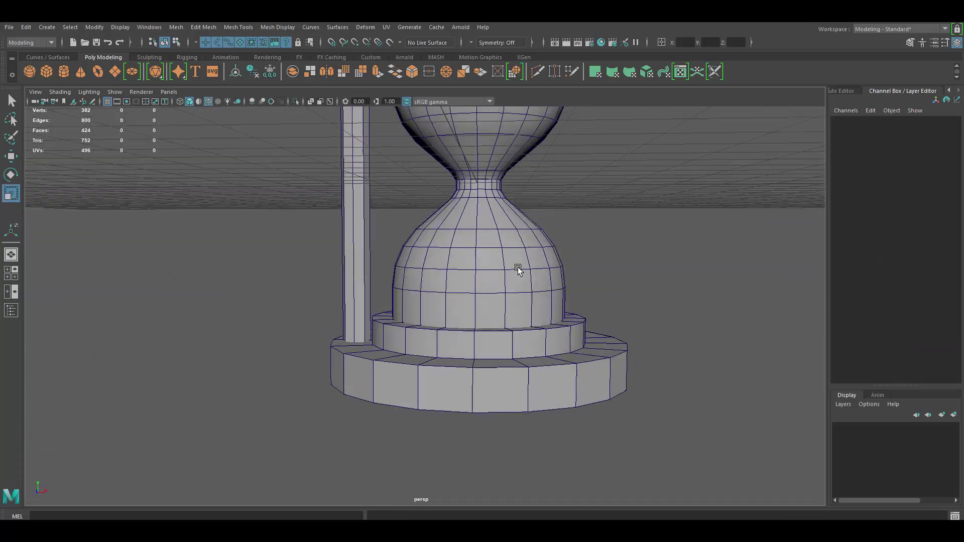
pyautogui.scroll(-2, 519, 270)
pyautogui.click(487, 172)
pyautogui.hotkey('ctrl', 'b')
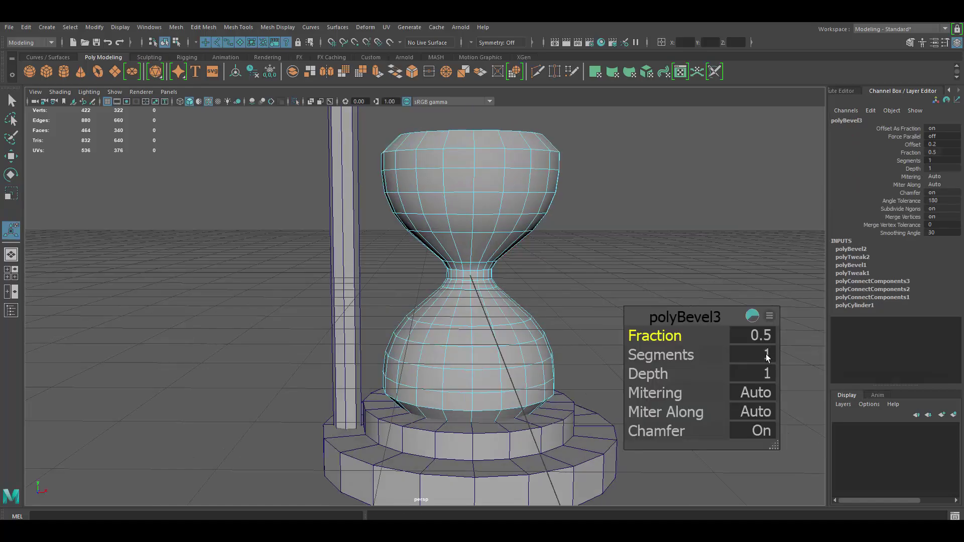
pyautogui.keyDown('alt'); pyautogui.moveTo(767, 356); pyautogui.dragTo(508, 318); pyautogui.keyUp('alt')
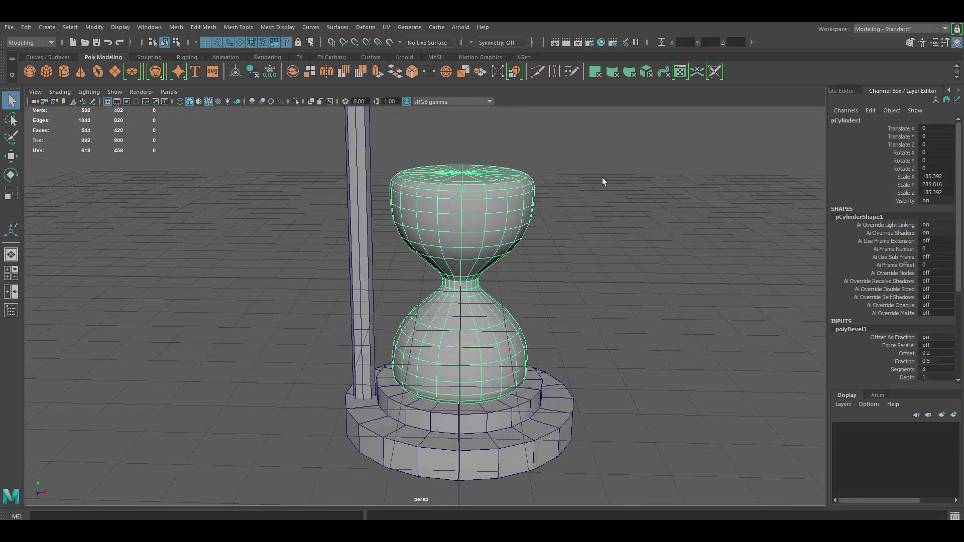
pyautogui.click(602, 181)
pyautogui.click(515, 294)
pyautogui.press('w')
# Bevel the edges of the base cylinder
pyautogui.click(523, 396)
pyautogui.scroll(3, 462, 281)
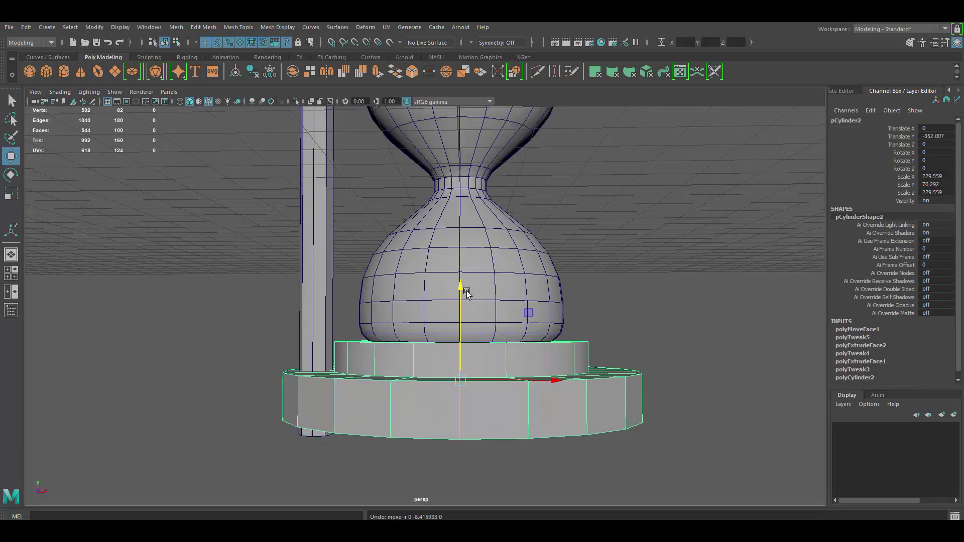
pyautogui.keyDown('alt'); pyautogui.moveTo(512, 298); pyautogui.dragTo(528, 274); pyautogui.keyUp('alt')
pyautogui.moveTo(528, 274); pyautogui.dragTo(538, 276, button='right')
pyautogui.hotkey('ctrl', 'b')
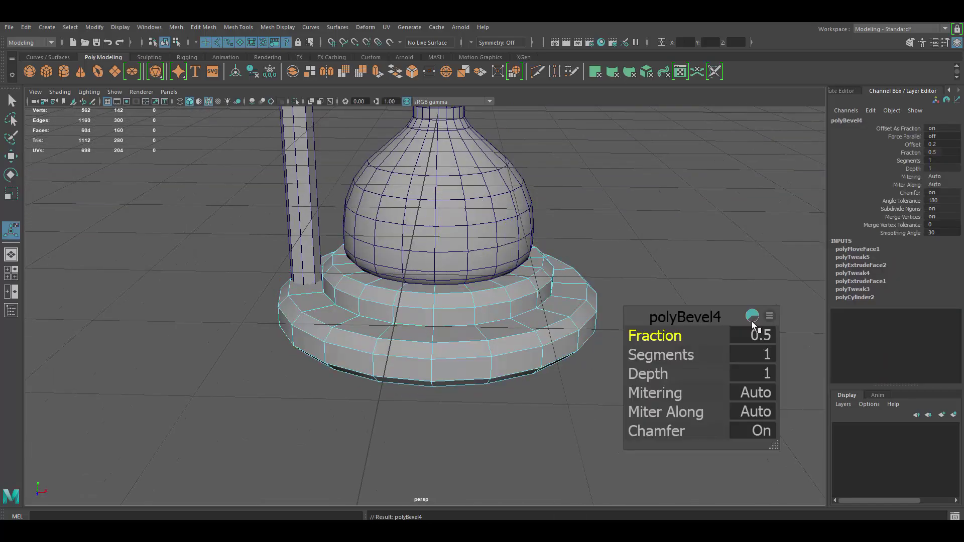
pyautogui.keyDown('alt'); pyautogui.moveTo(540, 315); pyautogui.dragTo(547, 298); pyautogui.keyUp('alt')
pyautogui.moveTo(712, 344)
pyautogui.keyDown('alt'); pyautogui.mouseDown()
pyautogui.moveTo(518, 278)
pyautogui.moveTo(512, 296)
pyautogui.mouseUp(); pyautogui.keyUp('alt')
# Duplicate the base disc and rotate the copy onto the hourglass top as a cap
pyautogui.click(513, 297)
pyautogui.hotkey('ctrl', 'd')
pyautogui.press('e')
pyautogui.moveTo(584, 254)
pyautogui.mouseDown()
pyautogui.moveTo(558, 325)
pyautogui.moveTo(497, 253)
pyautogui.moveTo(467, 252)
pyautogui.moveTo(496, 237)
pyautogui.moveTo(502, 247)
pyautogui.moveTo(381, 237)
pyautogui.mouseUp()
# Connect new edge loops across the side pillar and scale them
pyautogui.click(381, 237)
pyautogui.press('w')
pyautogui.scroll(2, 394, 227)
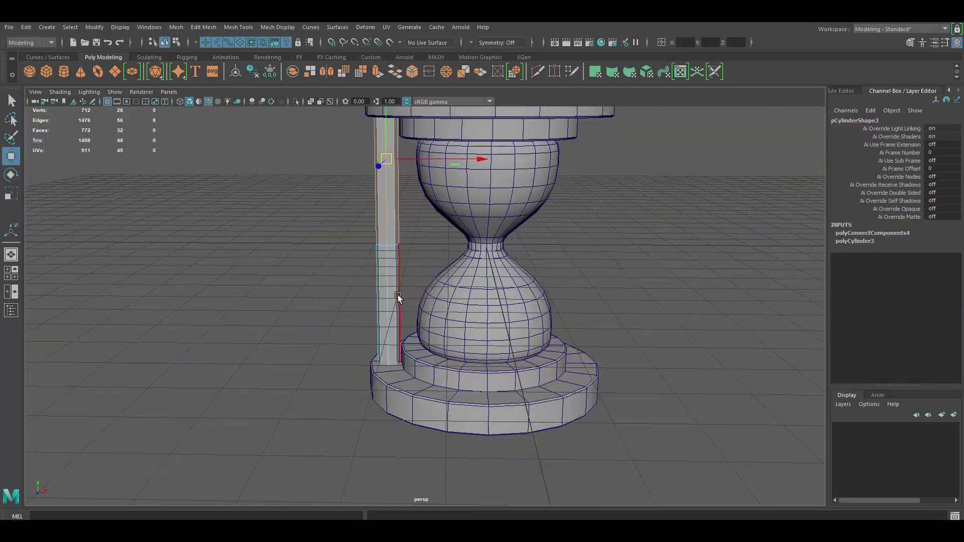
pyautogui.press('g')
pyautogui.keyDown('alt'); pyautogui.moveTo(398, 297); pyautogui.dragTo(444, 231); pyautogui.keyUp('alt')
pyautogui.press('r')
pyautogui.keyDown('alt'); pyautogui.moveTo(393, 282); pyautogui.dragTo(397, 276); pyautogui.keyUp('alt')
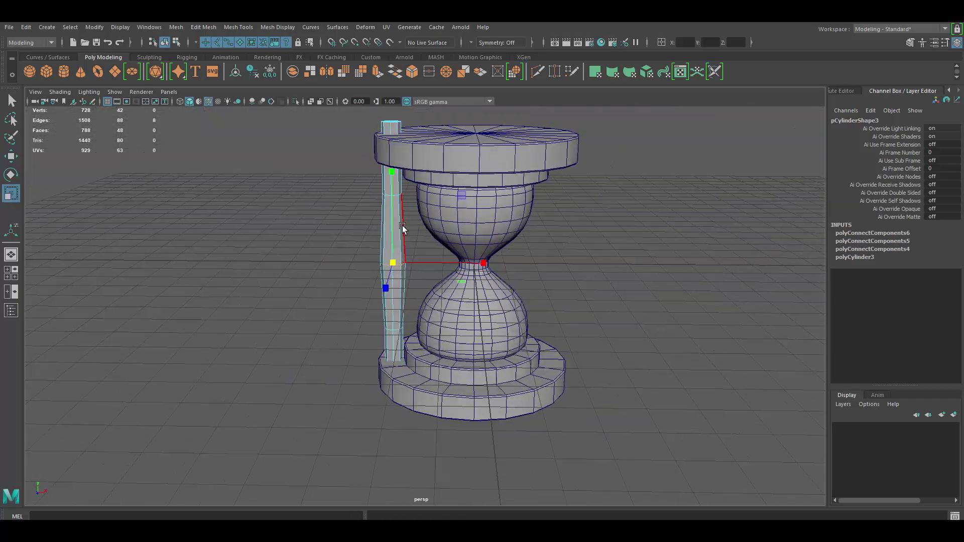
pyautogui.scroll(-3, 396, 276)
pyautogui.scroll(3, 397, 277)
pyautogui.click(396, 276)
pyautogui.scroll(2, 351, 277)
pyautogui.scroll(-3, 350, 277)
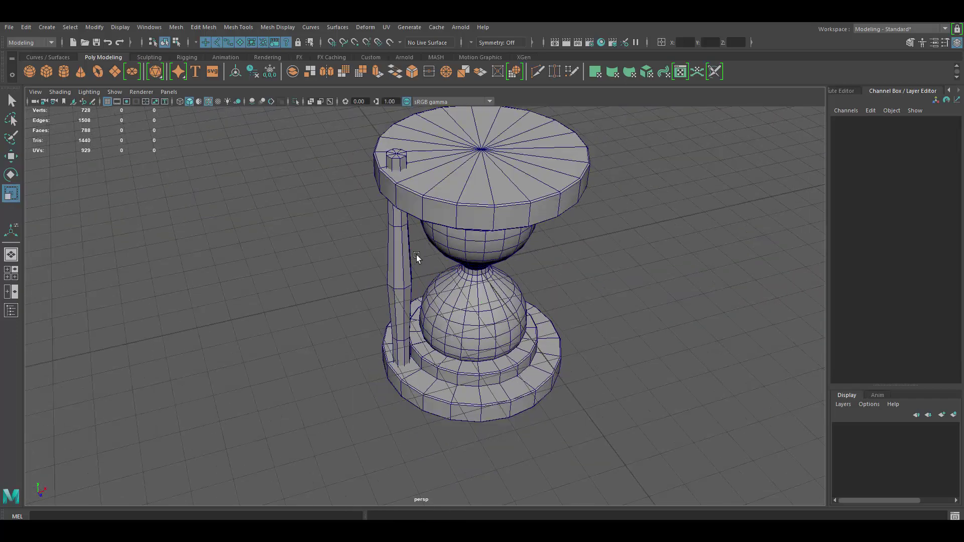
# Select the hourglass glass and isolate it in the view
pyautogui.click(578, 215)
pyautogui.keyDown('alt'); pyautogui.moveTo(577, 215); pyautogui.dragTo(592, 230); pyautogui.keyUp('alt')
pyautogui.hotkey('ctrl', '1')
# Assign a new Phong material to the hourglass glass
pyautogui.press('f')
pyautogui.hotkey('ctrl', '1')
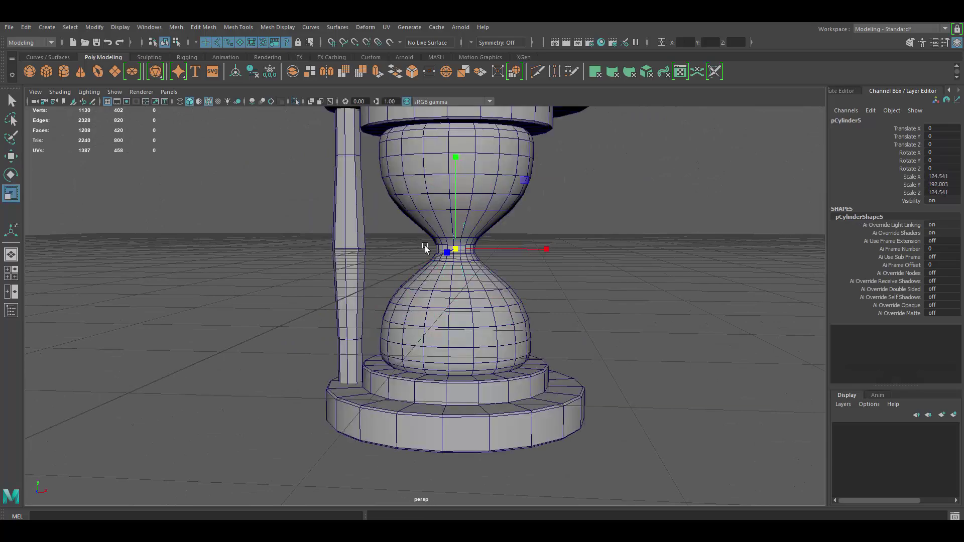
pyautogui.click(534, 427)
pyautogui.hotkey('ctrl', 'a')
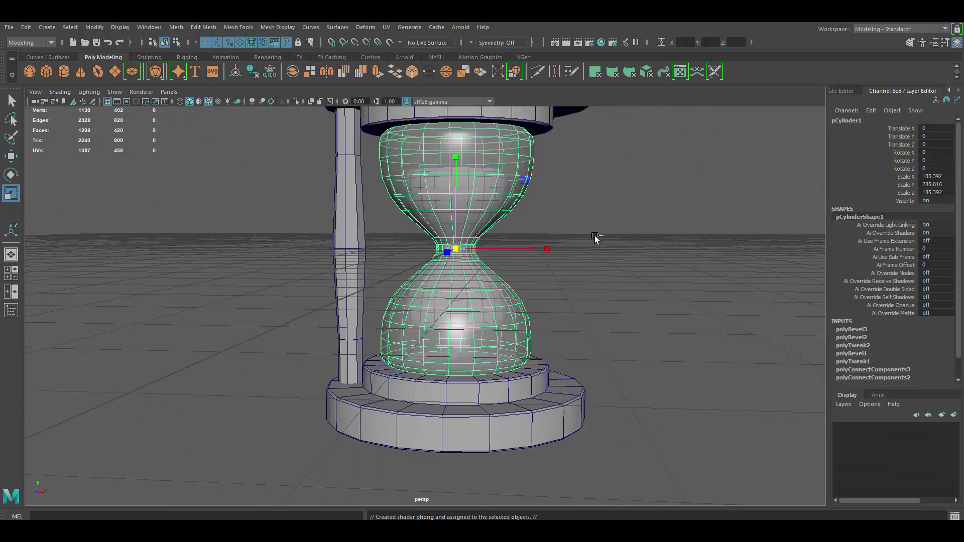
pyautogui.scroll(3, 598, 237)
# Select the inner neck's upper edge loop and scale it narrower
pyautogui.hotkey('ctrl', '1')
pyautogui.press('w')
pyautogui.hotkey('ctrl', '1')
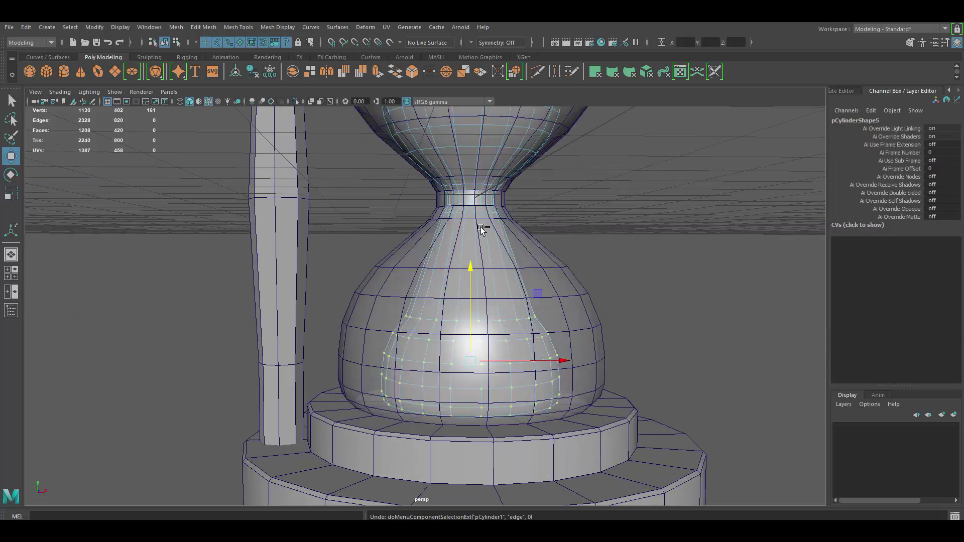
pyautogui.hotkey('ctrl', '1')
pyautogui.moveTo(482, 240); pyautogui.dragTo(490, 221, button='right')
pyautogui.doubleClick(482, 271)
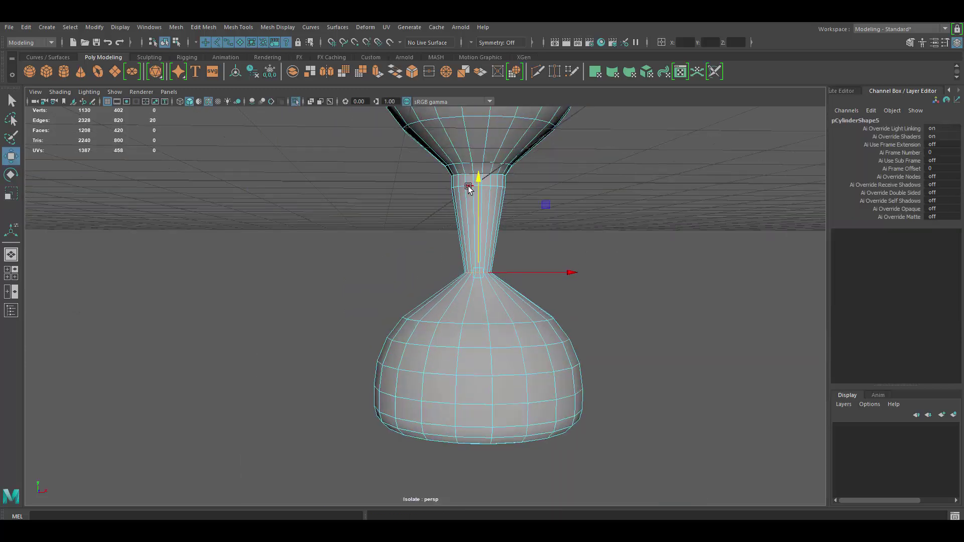
pyautogui.press('r')
pyautogui.moveTo(482, 138); pyautogui.dragTo(467, 210)
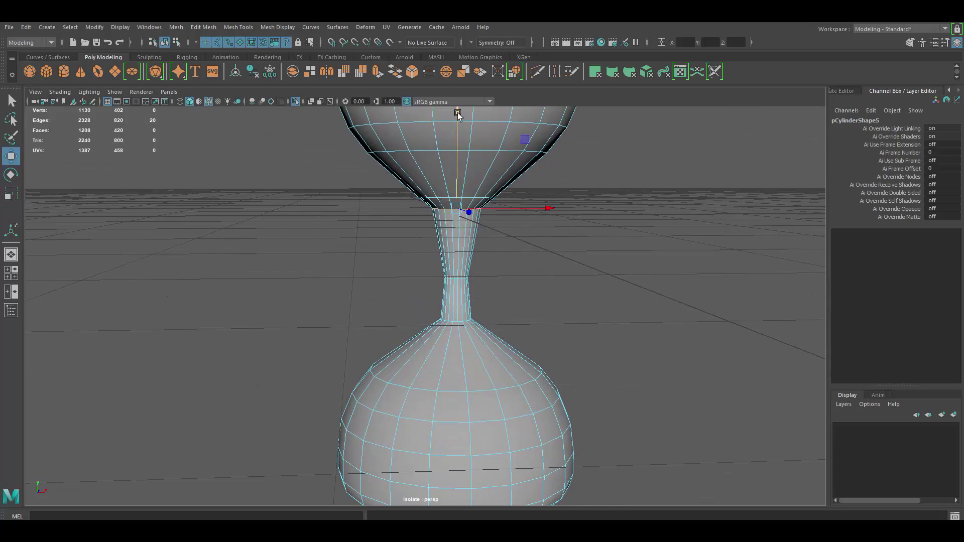
# Push the top sand vertices down to flatten them
pyautogui.scroll(-3, 472, 196)
pyautogui.hotkey('ctrl', '1')
pyautogui.rightClick(474, 204)
pyautogui.hotkey('ctrl', '1')
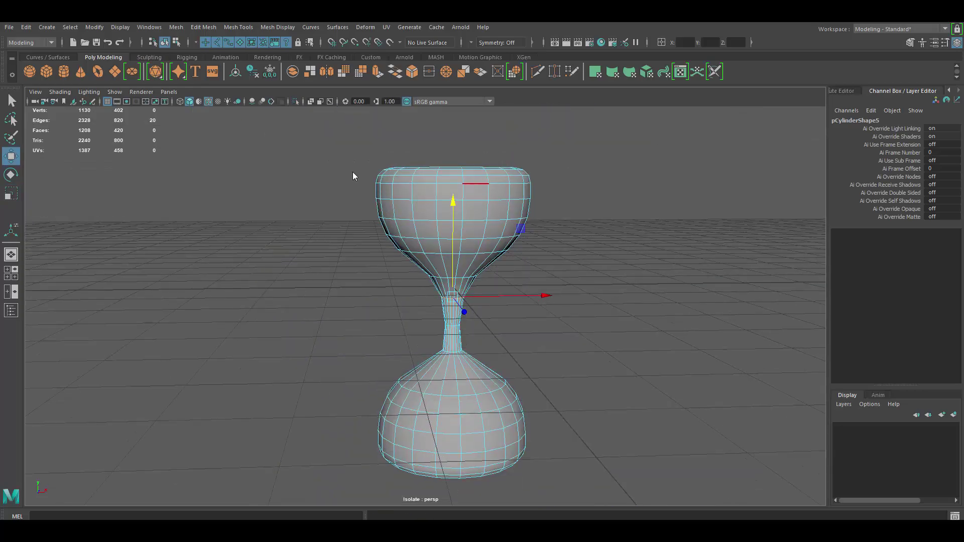
pyautogui.moveTo(353, 176)
pyautogui.mouseDown()
pyautogui.moveTo(452, 111)
pyautogui.moveTo(454, 130)
pyautogui.mouseUp()
pyautogui.hotkey('ctrl', '1')
pyautogui.scroll(5, 502, 232)
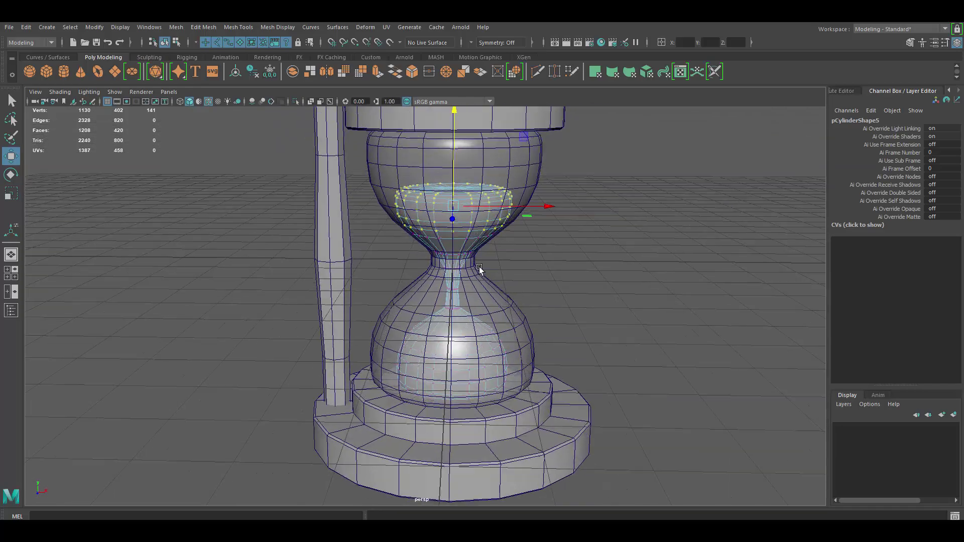
# Scale the sand vertices, then clear the selection and isolate the glass bulb
pyautogui.press('r')
pyautogui.scroll(3, 472, 226)
pyautogui.scroll(-3, 471, 168)
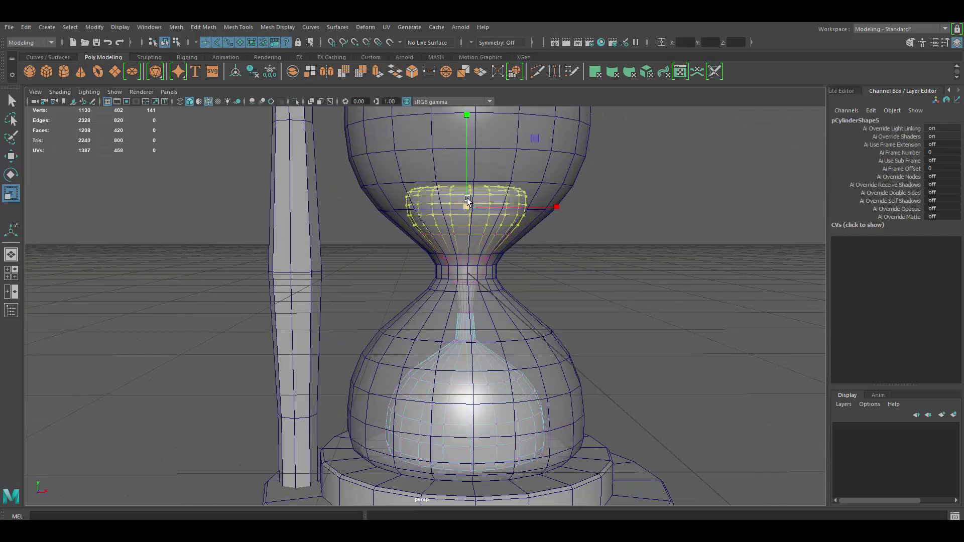
pyautogui.moveTo(471, 171)
pyautogui.keyDown('alt'); pyautogui.mouseDown()
pyautogui.moveTo(469, 216)
pyautogui.moveTo(493, 270)
pyautogui.mouseUp(); pyautogui.keyUp('alt')
pyautogui.scroll(-2, 485, 271)
pyautogui.click(485, 272)
pyautogui.scroll(3, 485, 272)
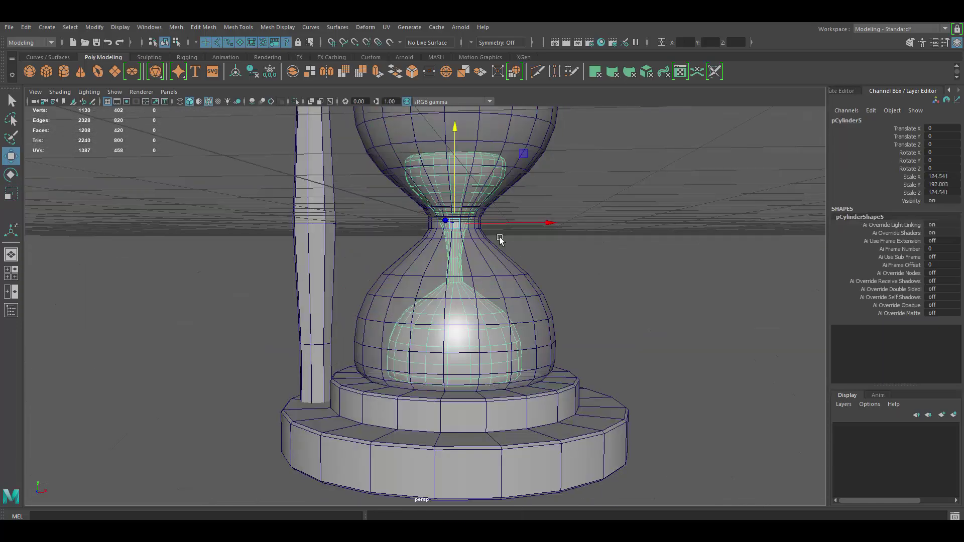
pyautogui.hotkey('ctrl', '1')
# Select the neck edge loop and bevel it
pyautogui.moveTo(463, 222); pyautogui.dragTo(463, 208, button='right')
pyautogui.doubleClick(473, 321)
pyautogui.doubleClick(497, 257)
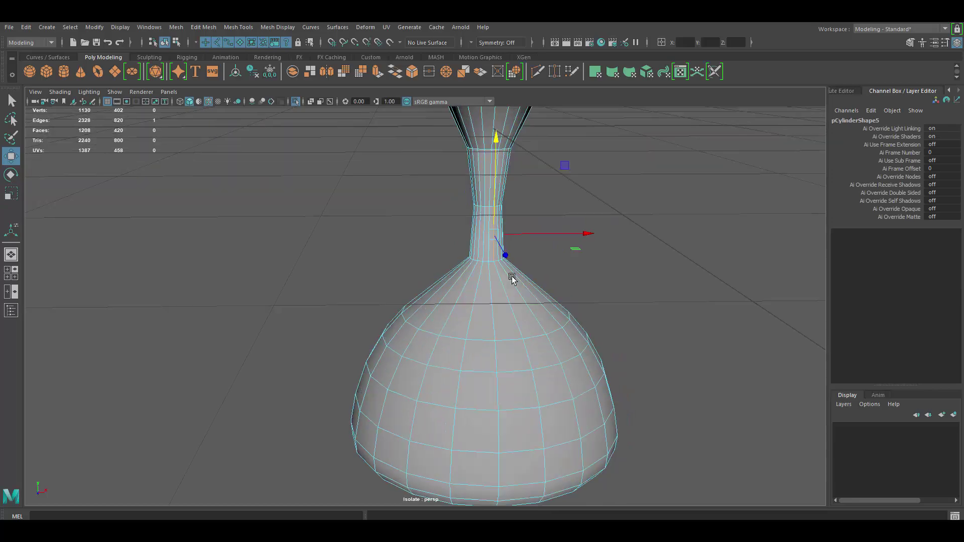
pyautogui.keyDown('shift'); pyautogui.moveTo(517, 243); pyautogui.dragTo(523, 272, button='right'); pyautogui.keyUp('shift')
pyautogui.moveTo(513, 198)
pyautogui.keyDown('alt'); pyautogui.mouseDown()
pyautogui.moveTo(520, 236)
pyautogui.moveTo(478, 206)
pyautogui.mouseUp(); pyautogui.keyUp('alt')
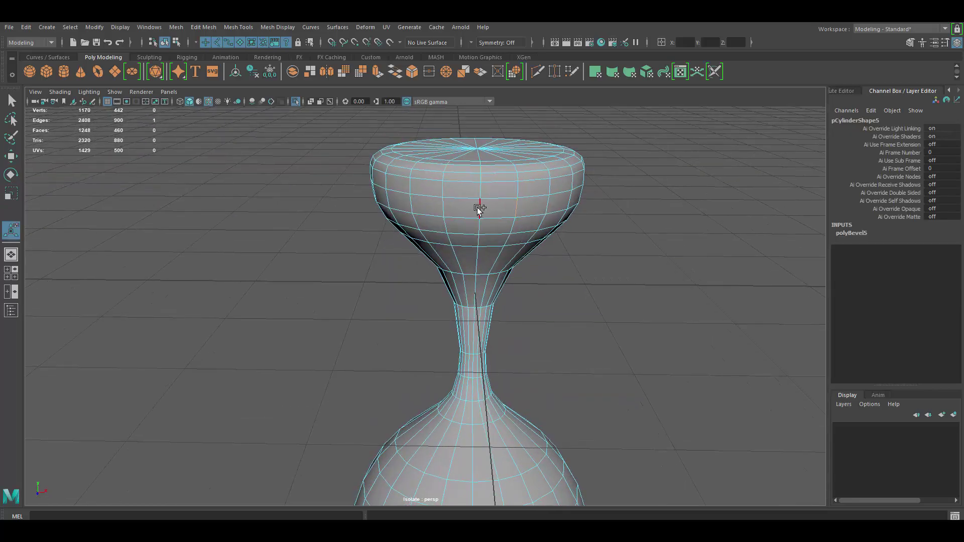
# Select the top bulb edge loop and collapse it to a point
pyautogui.moveTo(482, 201); pyautogui.dragTo(509, 188, button='right')
pyautogui.moveTo(481, 111)
pyautogui.keyDown('alt'); pyautogui.mouseDown()
pyautogui.moveTo(508, 240)
pyautogui.moveTo(495, 226)
pyautogui.mouseUp(); pyautogui.keyUp('alt')
pyautogui.doubleClick(509, 185)
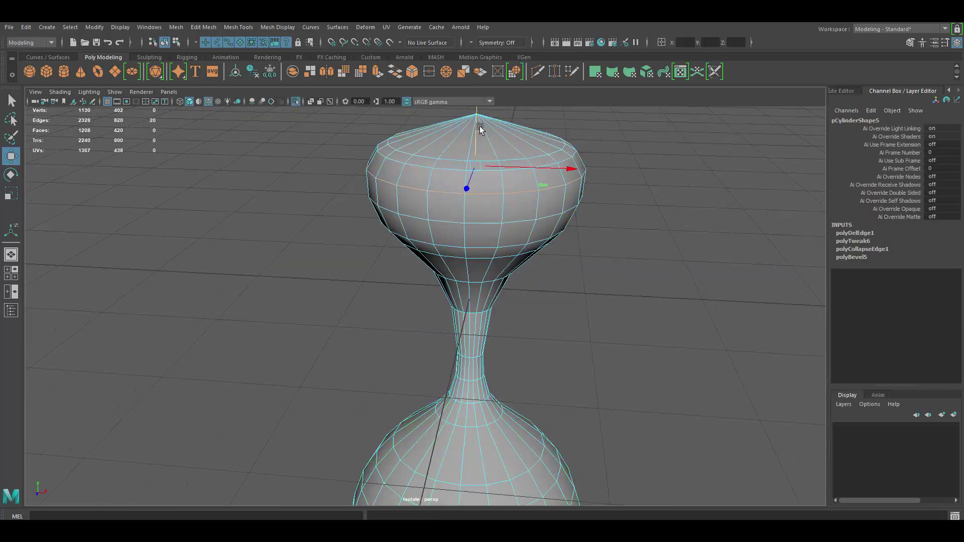
pyautogui.keyDown('alt'); pyautogui.moveTo(468, 136); pyautogui.dragTo(511, 244); pyautogui.keyUp('alt')
pyautogui.keyDown('shift'); pyautogui.moveTo(464, 191); pyautogui.dragTo(514, 212, button='right'); pyautogui.keyUp('shift')
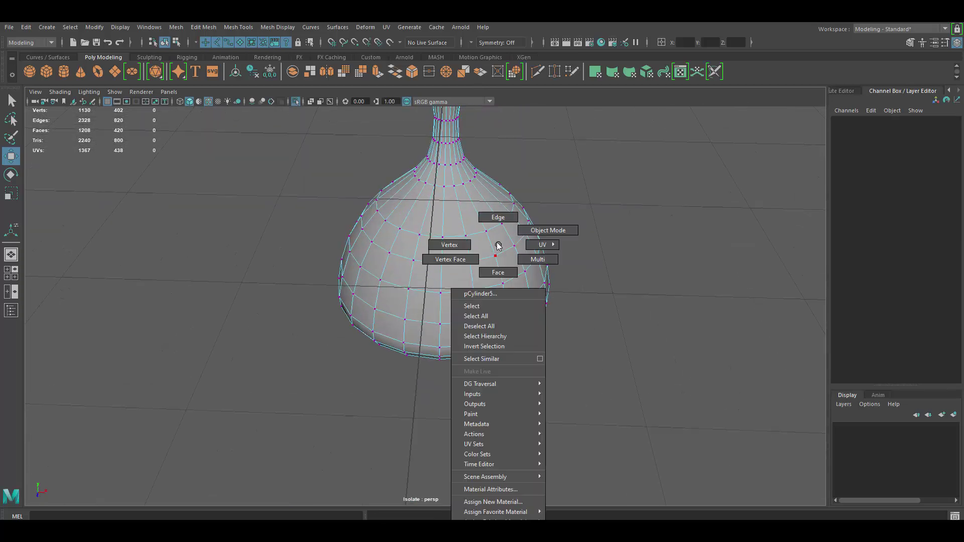
pyautogui.keyDown('alt'); pyautogui.moveTo(474, 204); pyautogui.dragTo(462, 161); pyautogui.keyUp('alt')
# Exit isolation, view the full hourglass and stand, and select the top disk
pyautogui.hotkey('ctrl', '1')
pyautogui.scroll(3, 469, 215)
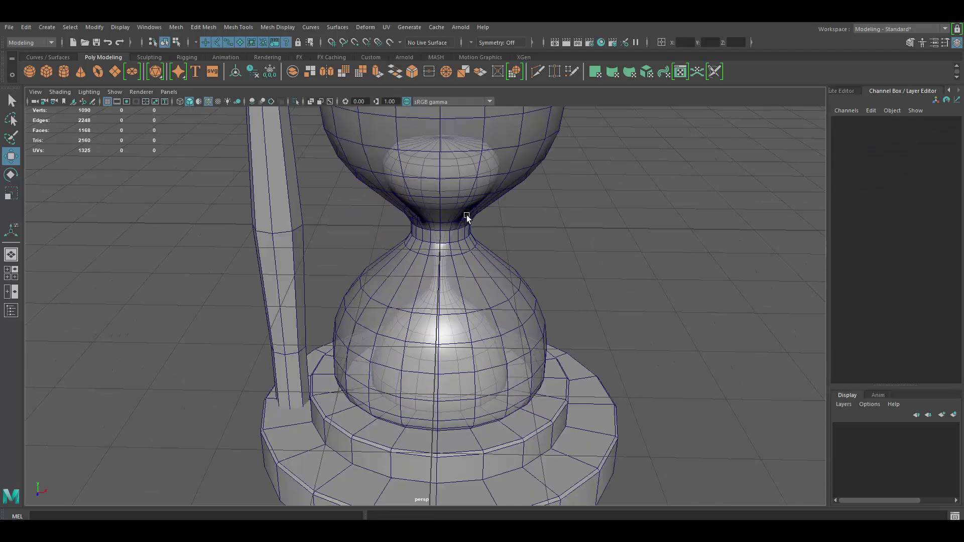
pyautogui.moveTo(469, 215)
pyautogui.keyDown('alt'); pyautogui.mouseDown()
pyautogui.moveTo(508, 271)
pyautogui.moveTo(173, 316)
pyautogui.mouseUp(); pyautogui.keyUp('alt')
pyautogui.click(452, 161)
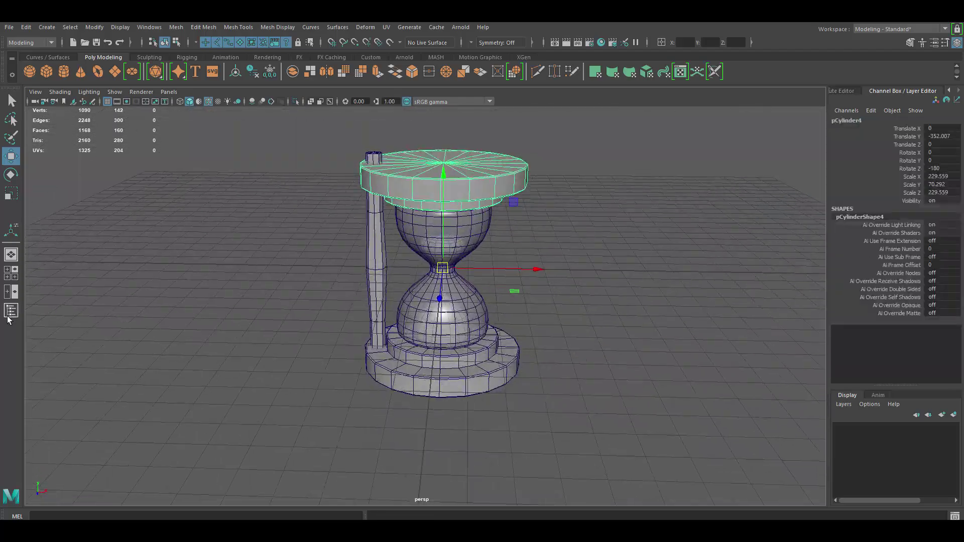
# Select the pillar and bring its UVs into the UV Editor
pyautogui.click(11, 310)
pyautogui.click(507, 231)
pyautogui.moveTo(507, 232)
pyautogui.keyDown('alt'); pyautogui.mouseDown()
pyautogui.moveTo(438, 253)
pyautogui.moveTo(465, 261)
pyautogui.moveTo(469, 233)
pyautogui.mouseUp(); pyautogui.keyUp('alt')
pyautogui.click(438, 254)
pyautogui.click(395, 281)
pyautogui.keyDown('shift'); pyautogui.moveTo(551, 230); pyautogui.dragTo(629, 252, button='right'); pyautogui.keyUp('shift')
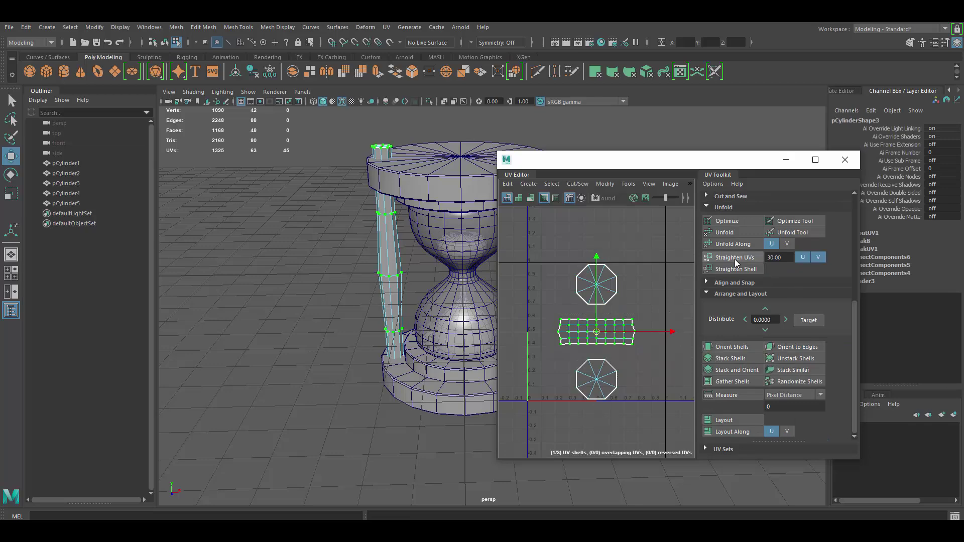
# Show the checker pattern and orient the pillar's UV shells straight
pyautogui.moveTo(495, 459); pyautogui.dragTo(458, 495)
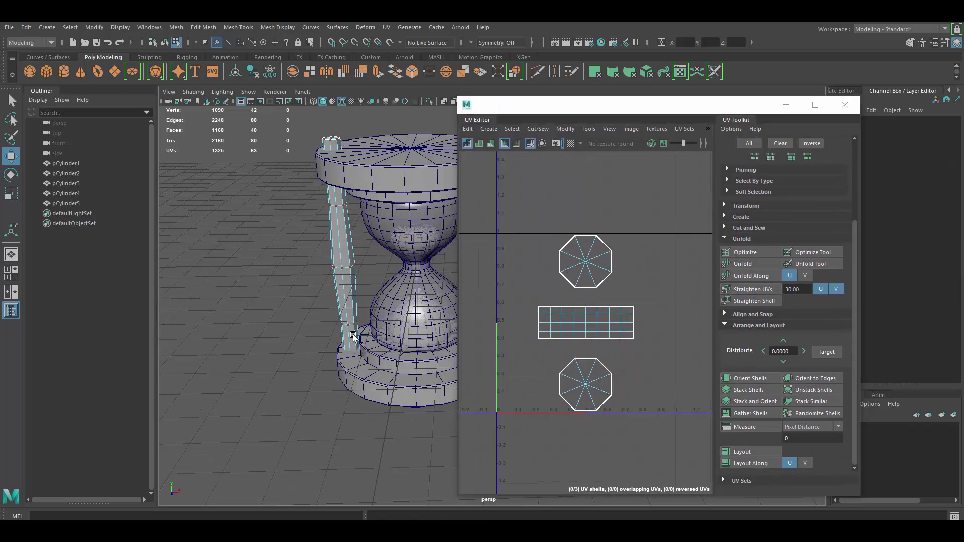
pyautogui.click(570, 143)
pyautogui.moveTo(321, 258); pyautogui.dragTo(273, 216, button='right')
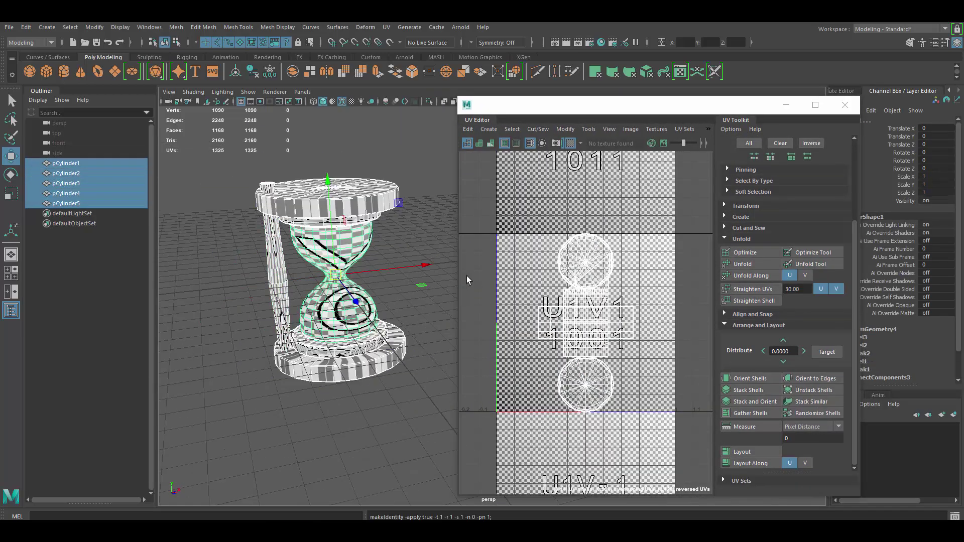
pyautogui.click(752, 379)
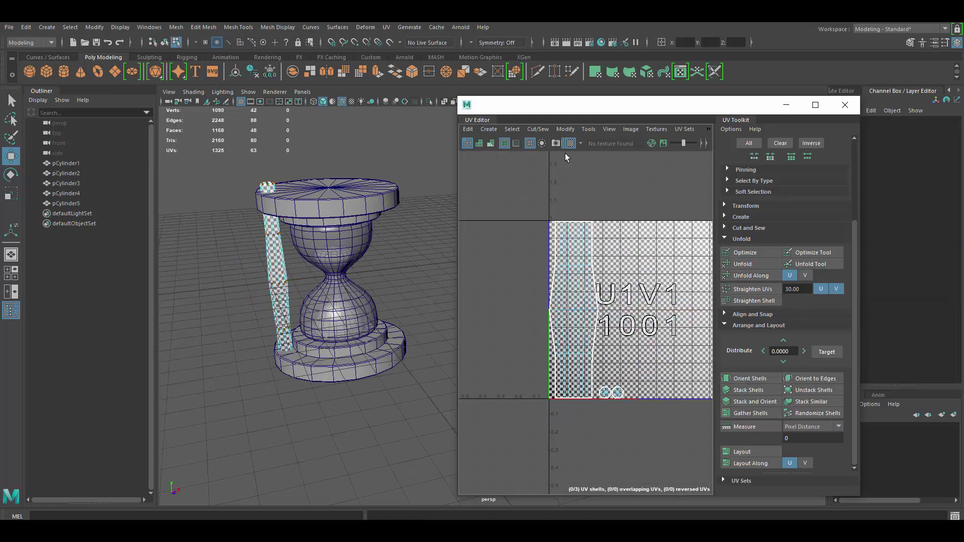
pyautogui.scroll(5, 244, 229)
pyautogui.scroll(3, 244, 230)
# Planar-project the top disc and cut a UV seam along its rim edge
pyautogui.click(336, 173)
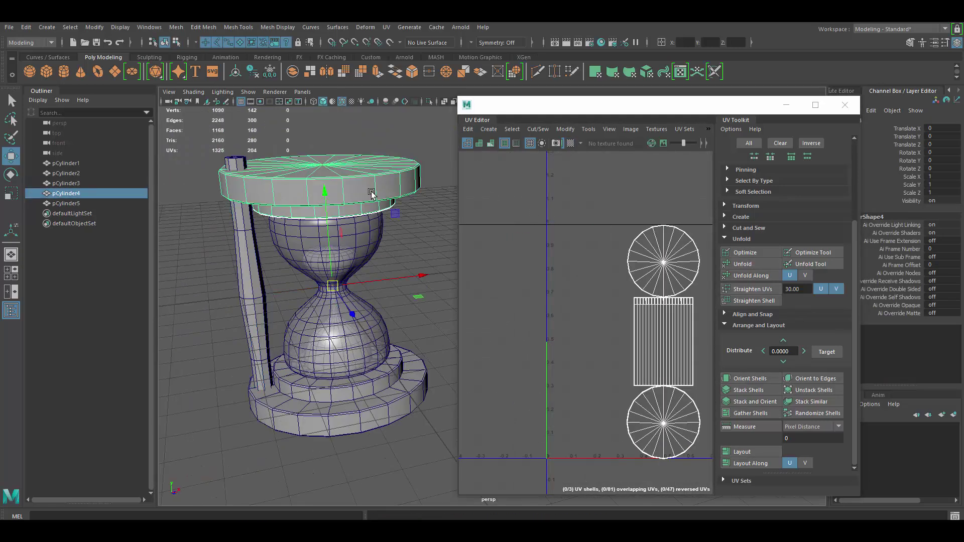
pyautogui.click(429, 101)
pyautogui.press('F10')
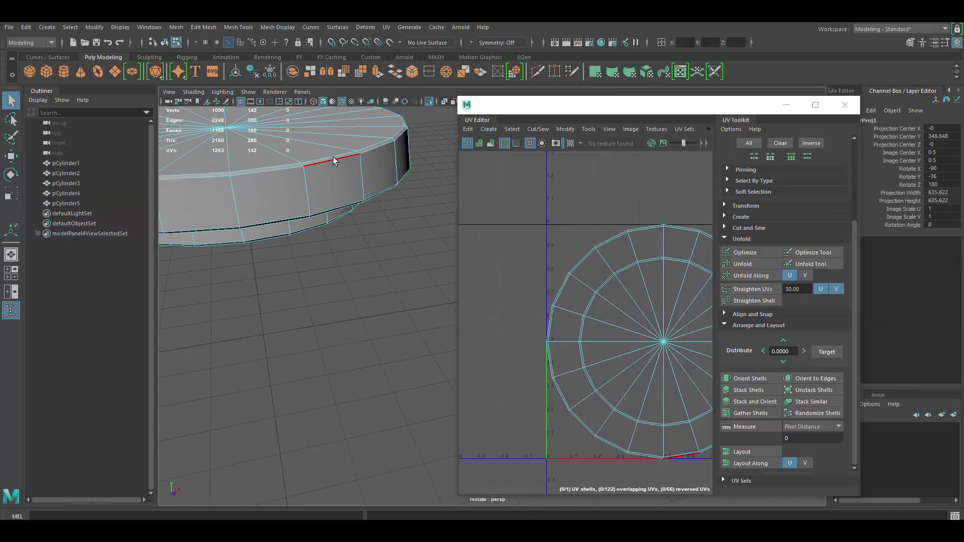
pyautogui.keyDown('alt'); pyautogui.moveTo(377, 210); pyautogui.dragTo(356, 173); pyautogui.keyUp('alt')
pyautogui.click(596, 225)
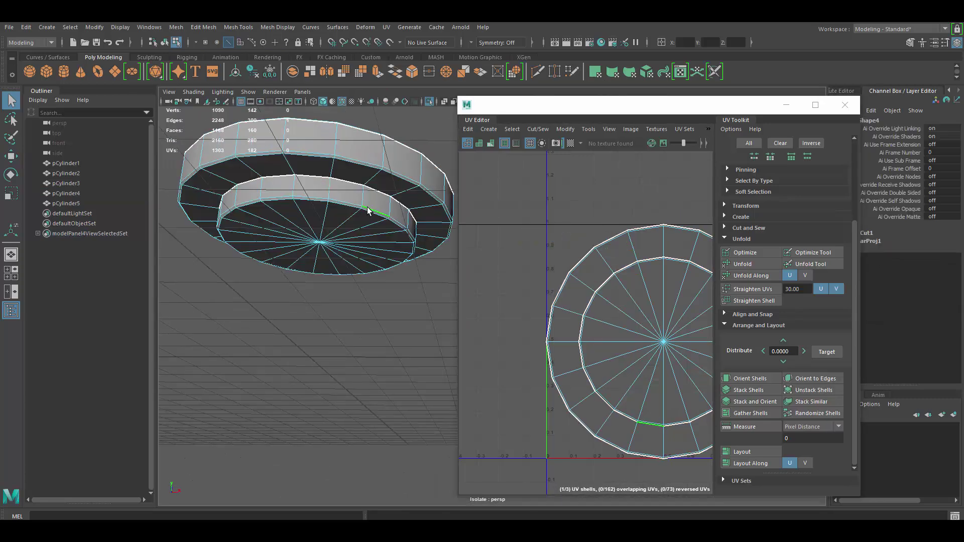
pyautogui.click(409, 241)
pyautogui.moveTo(409, 241)
pyautogui.keyDown('alt'); pyautogui.mouseDown()
pyautogui.moveTo(342, 200)
pyautogui.moveTo(312, 307)
pyautogui.moveTo(318, 211)
pyautogui.mouseUp(); pyautogui.keyUp('alt')
pyautogui.moveTo(564, 204); pyautogui.dragTo(603, 201, button='right')
# Unfold the top disc's UVs and lay out the pieces
pyautogui.press('f')
pyautogui.click(743, 264)
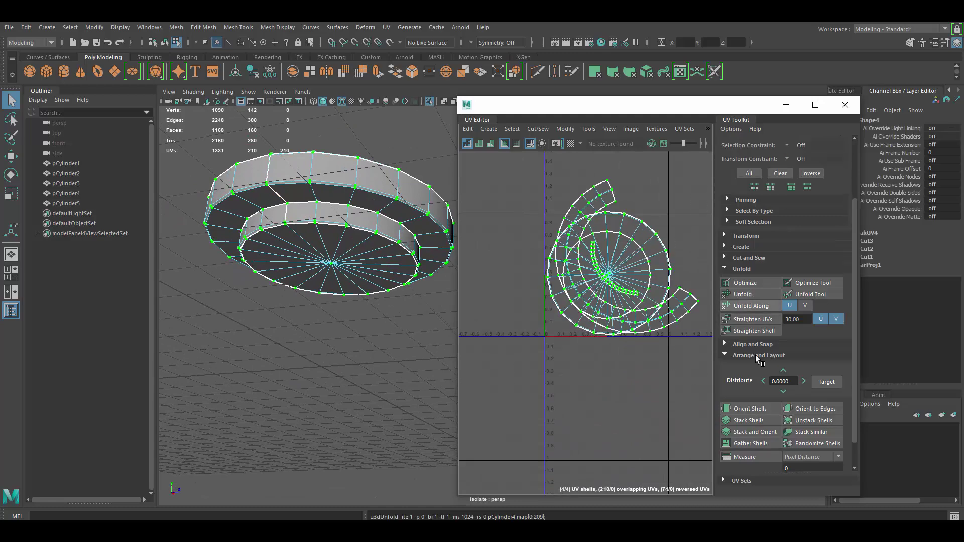
pyautogui.click(743, 452)
pyautogui.click(345, 351)
pyautogui.keyDown('alt'); pyautogui.moveTo(344, 243); pyautogui.dragTo(396, 181); pyautogui.keyUp('alt')
# Cut the inner ring edges and straighten the left arc shell into a strip
pyautogui.click(397, 181)
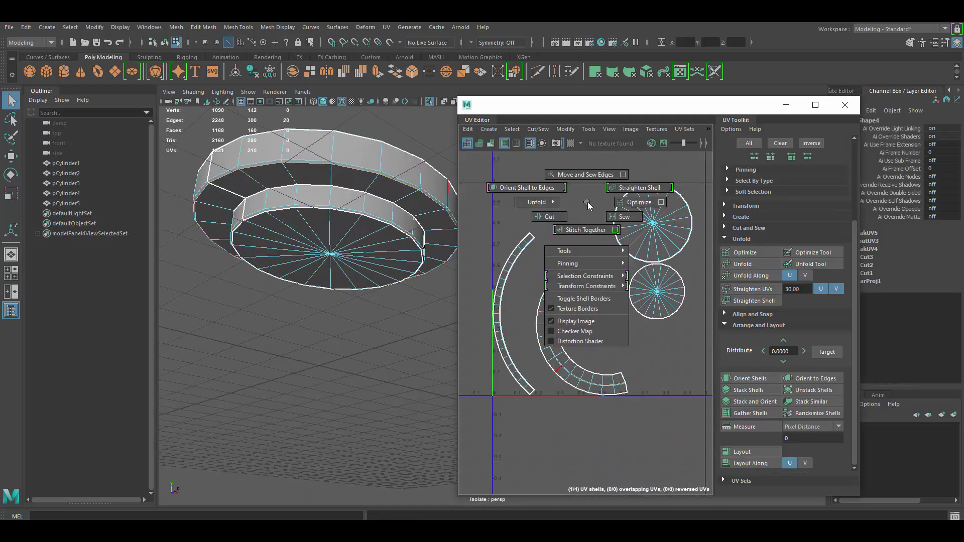
pyautogui.keyDown('shift'); pyautogui.moveTo(564, 211); pyautogui.dragTo(537, 199, button='right'); pyautogui.keyUp('shift')
pyautogui.scroll(3, 553, 276)
pyautogui.keyDown('alt'); pyautogui.moveTo(351, 251); pyautogui.dragTo(351, 201); pyautogui.keyUp('alt')
pyautogui.scroll(2, 522, 315)
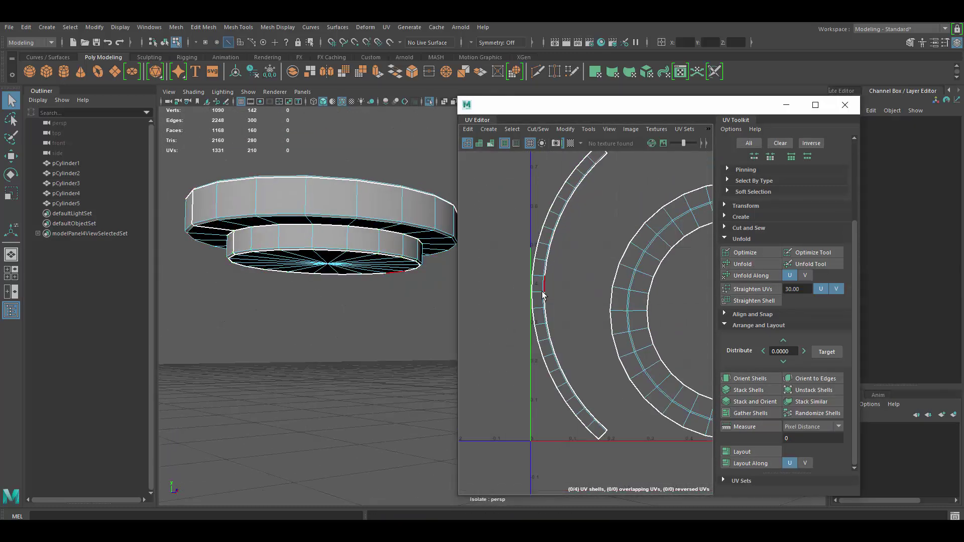
pyautogui.scroll(4, 522, 316)
pyautogui.click(626, 225)
pyautogui.moveTo(571, 183); pyautogui.dragTo(625, 307)
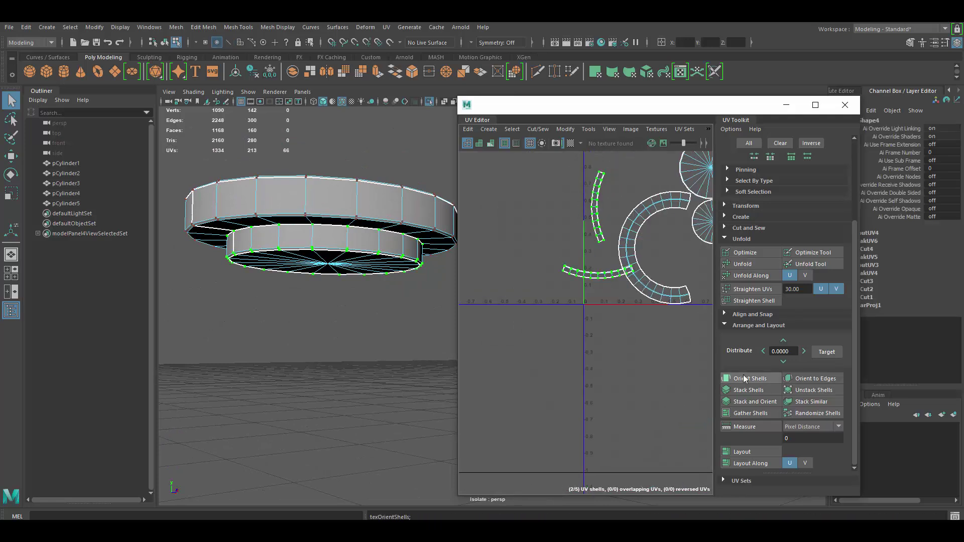
pyautogui.click(737, 289)
pyautogui.click(568, 310)
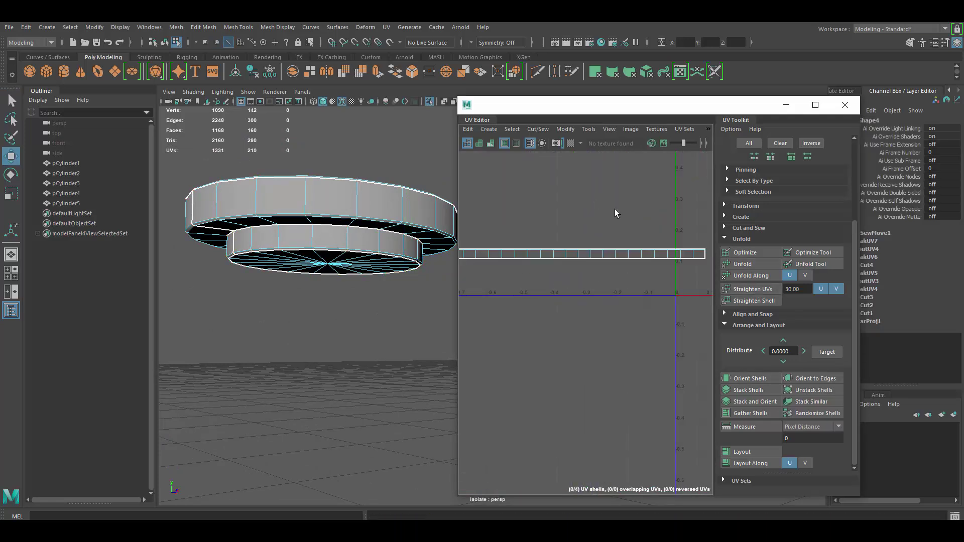
# Cut the inner ring along an edge loop and unfold it into a strip
pyautogui.keyDown('alt'); pyautogui.moveTo(548, 279); pyautogui.dragTo(367, 335, button='middle'); pyautogui.keyUp('alt')
pyautogui.keyDown('alt'); pyautogui.moveTo(366, 335); pyautogui.dragTo(377, 200); pyautogui.keyUp('alt')
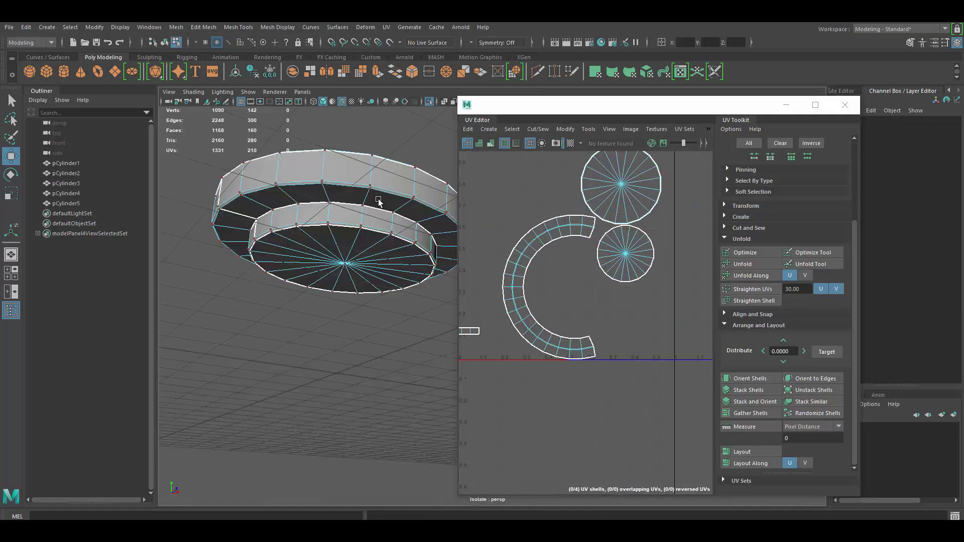
pyautogui.press('F10')
pyautogui.doubleClick(377, 196)
pyautogui.moveTo(514, 216); pyautogui.dragTo(545, 254)
pyautogui.click(733, 264)
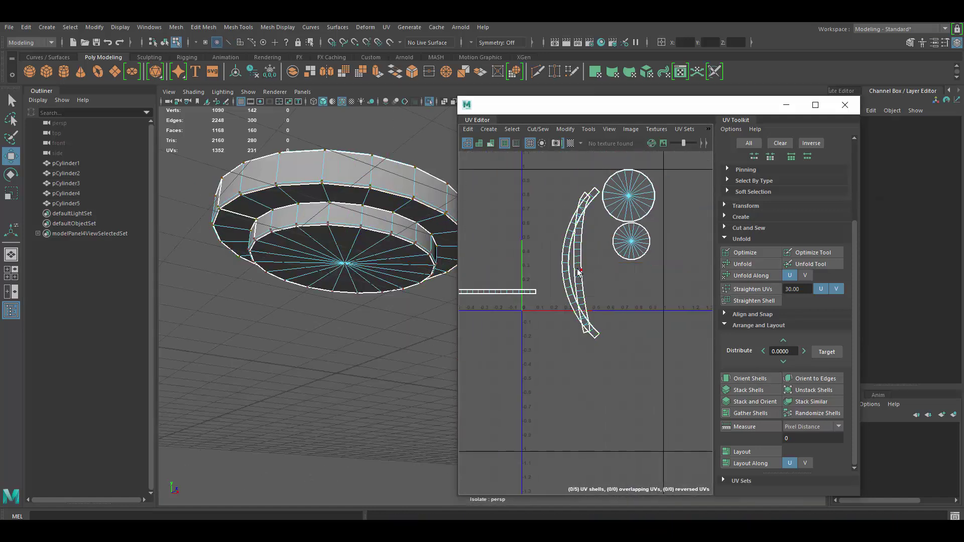
# Orient shells upright, sew split shells, and lay out all shells in 0–1 space
pyautogui.press('e')
pyautogui.press('w')
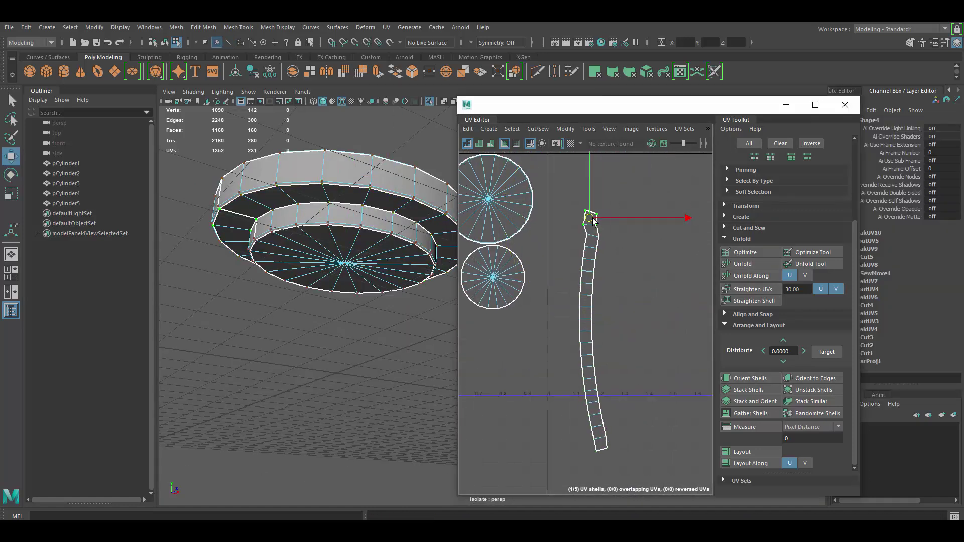
pyautogui.scroll(-2, 595, 252)
pyautogui.scroll(3, 568, 291)
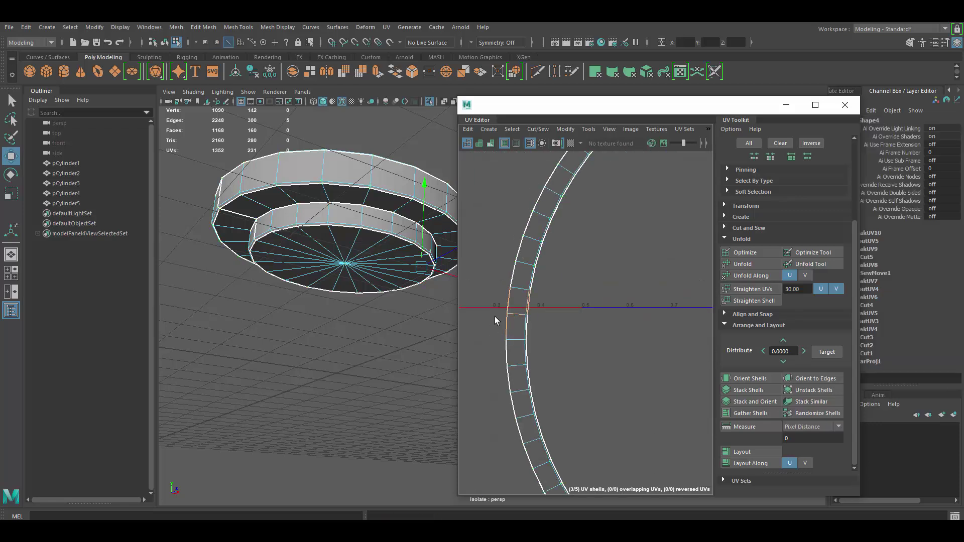
pyautogui.scroll(-3, 538, 280)
pyautogui.click(762, 378)
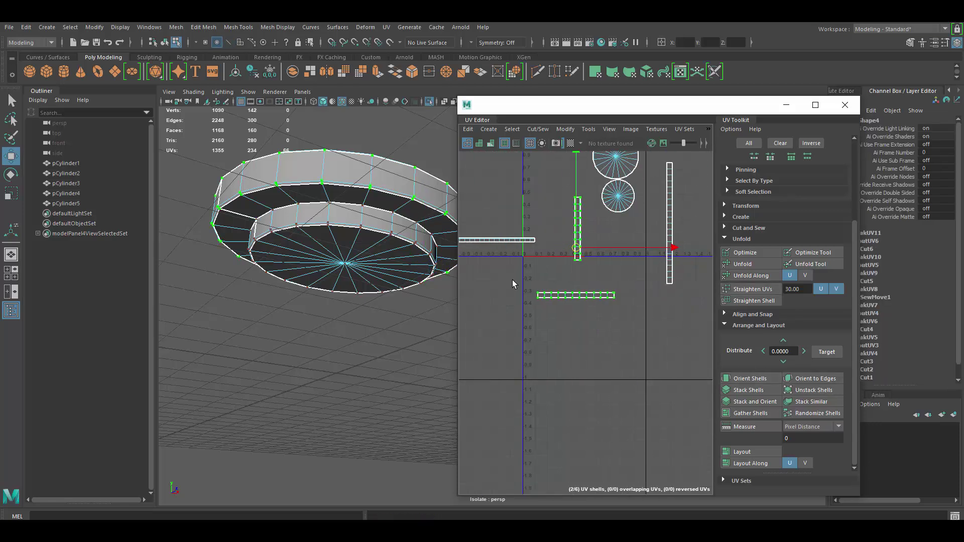
pyautogui.keyDown('shift'); pyautogui.moveTo(592, 295); pyautogui.dragTo(597, 231, button='right'); pyautogui.keyUp('shift')
pyautogui.scroll(-2, 597, 231)
pyautogui.click(742, 452)
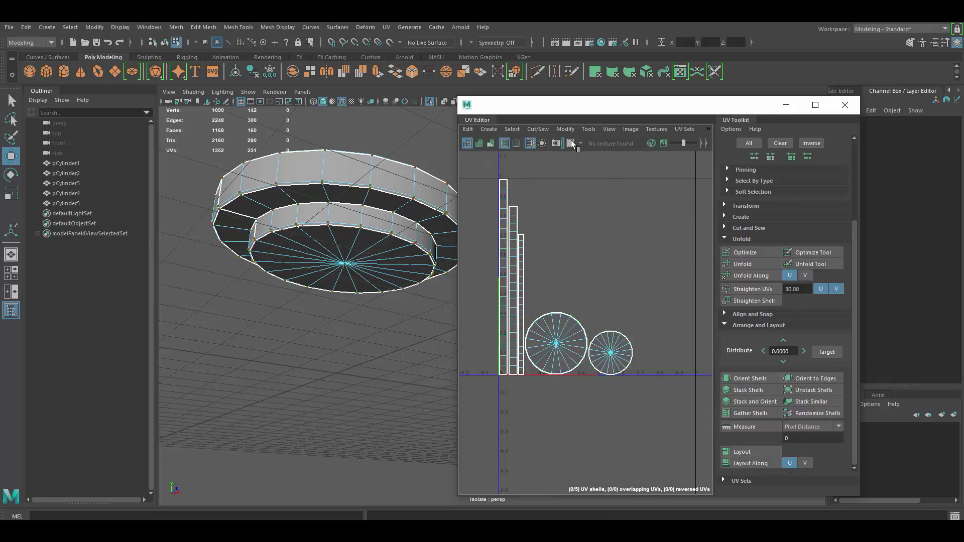
pyautogui.hotkey('ctrl', '1')
pyautogui.scroll(3, 424, 280)
# Isolate the glass, cut its bottom edge loop and unfold its UVs
pyautogui.click(425, 280)
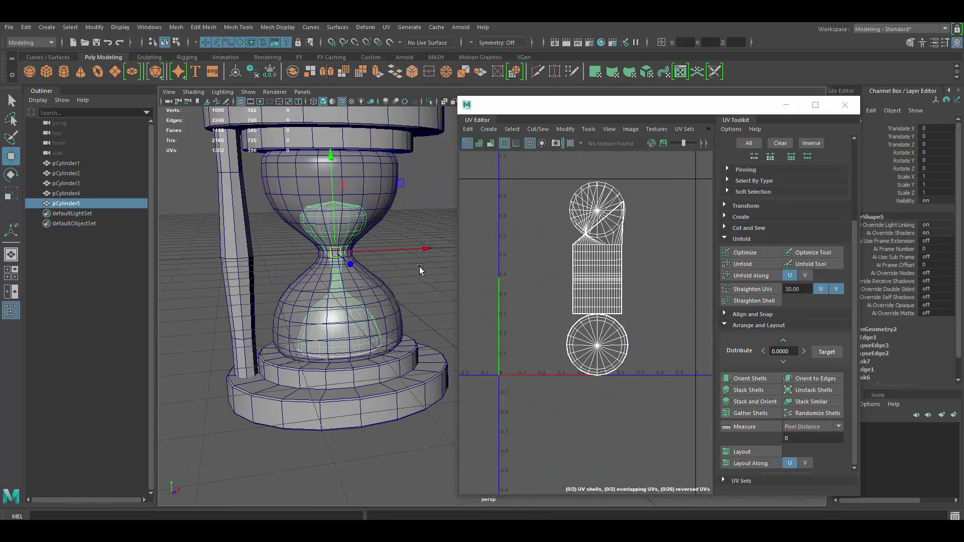
pyautogui.hotkey('ctrl', '1')
pyautogui.press('f')
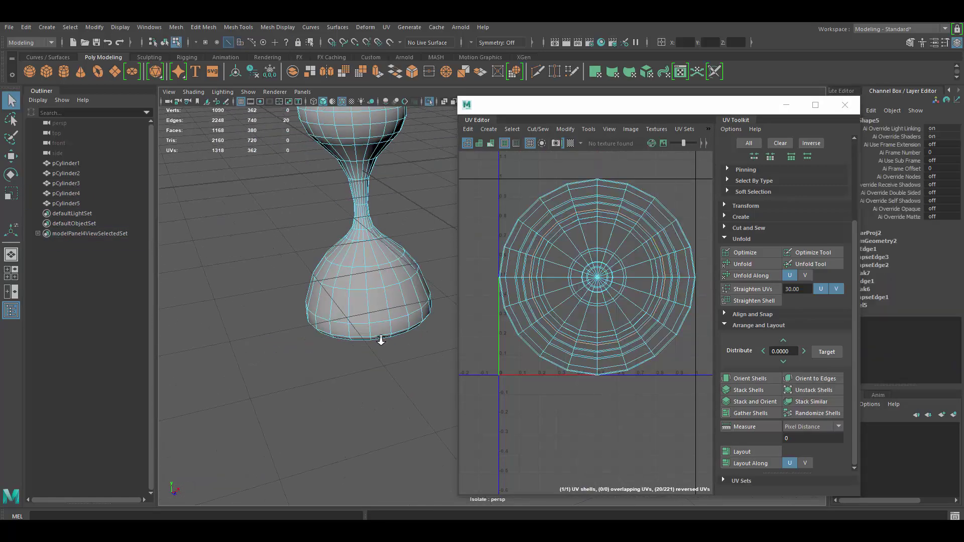
pyautogui.keyDown('alt'); pyautogui.moveTo(356, 169); pyautogui.dragTo(312, 311); pyautogui.keyUp('alt')
pyautogui.doubleClick(369, 221)
pyautogui.keyDown('shift'); pyautogui.moveTo(369, 222); pyautogui.dragTo(352, 241, button='right'); pyautogui.keyUp('shift')
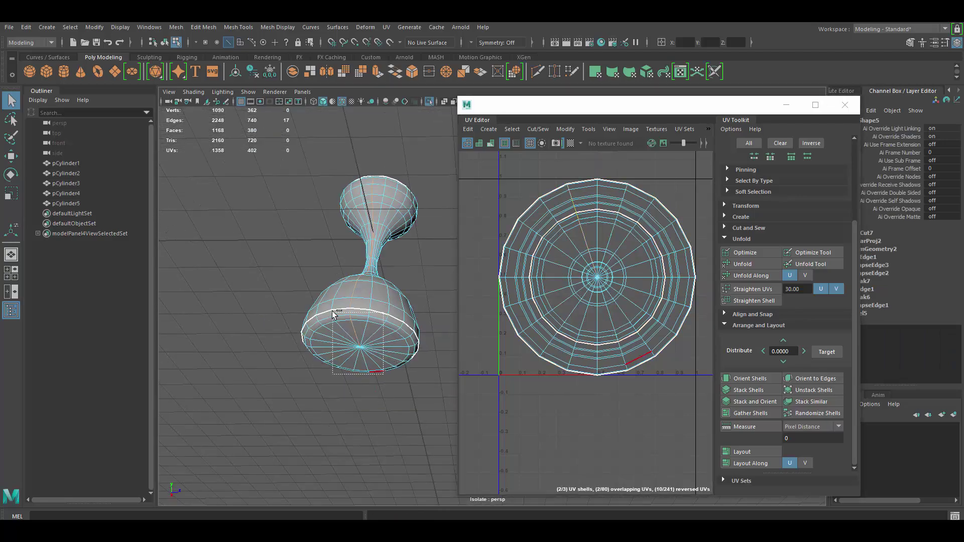
pyautogui.click(753, 263)
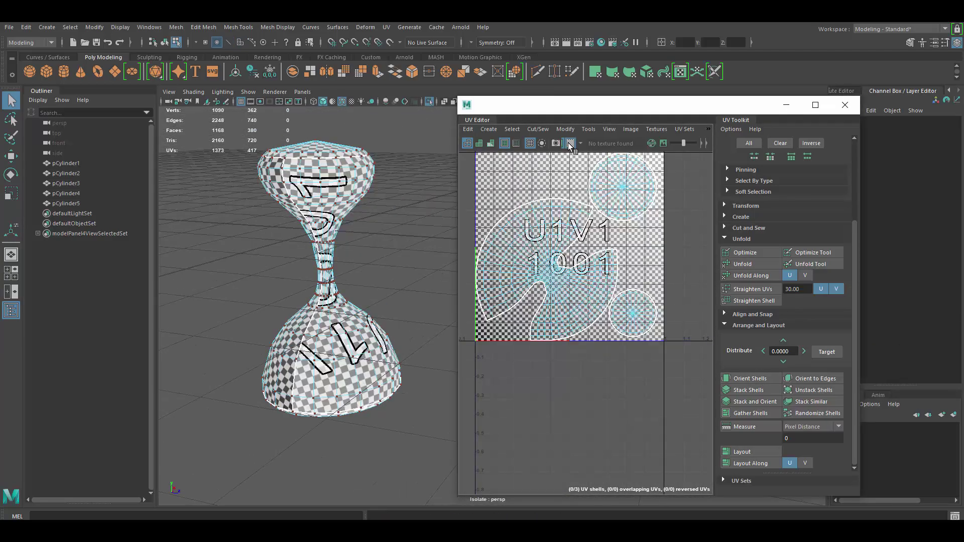
# Check the glass with the checker pattern and unfold its middle UV shell
pyautogui.click(570, 145)
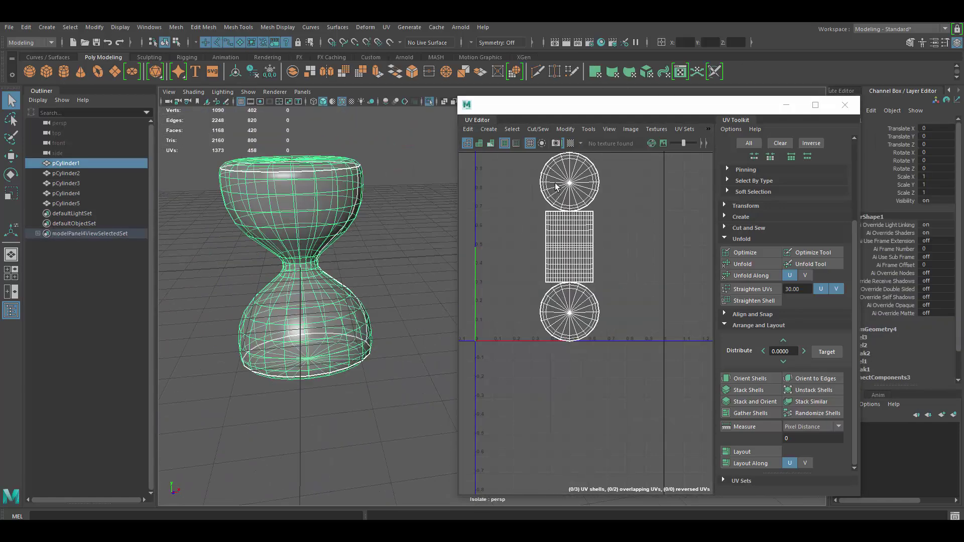
pyautogui.moveTo(314, 194); pyautogui.dragTo(302, 173, button='right')
pyautogui.moveTo(517, 151); pyautogui.dragTo(668, 352)
pyautogui.keyDown('shift'); pyautogui.moveTo(602, 261); pyautogui.dragTo(622, 261, button='right'); pyautogui.keyUp('shift')
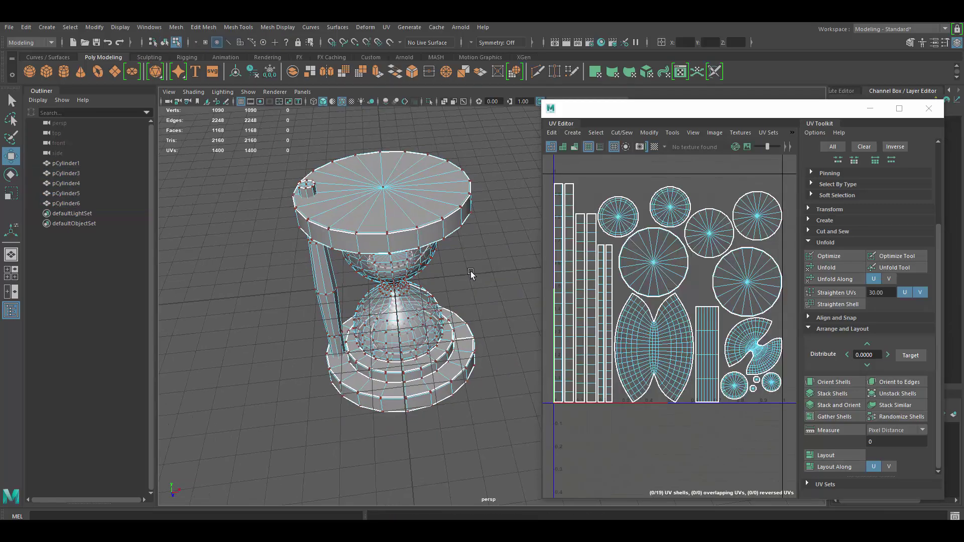
# Group the cylinder parts with Ctrl+G and soften the glass piece's edges
pyautogui.click(929, 110)
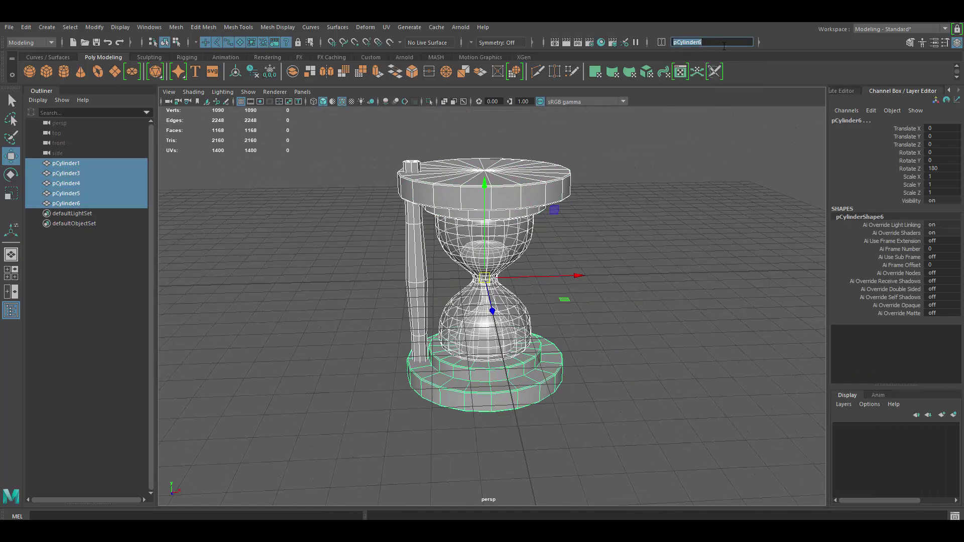
pyautogui.hotkey('ctrl', 'g')
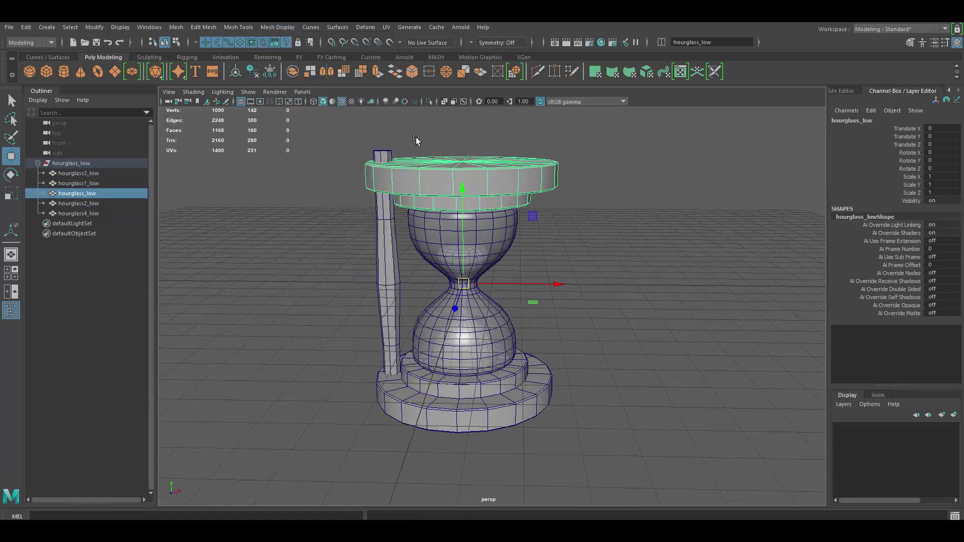
pyautogui.keyDown('shift'); pyautogui.moveTo(422, 199); pyautogui.dragTo(475, 227, button='right'); pyautogui.keyUp('shift')
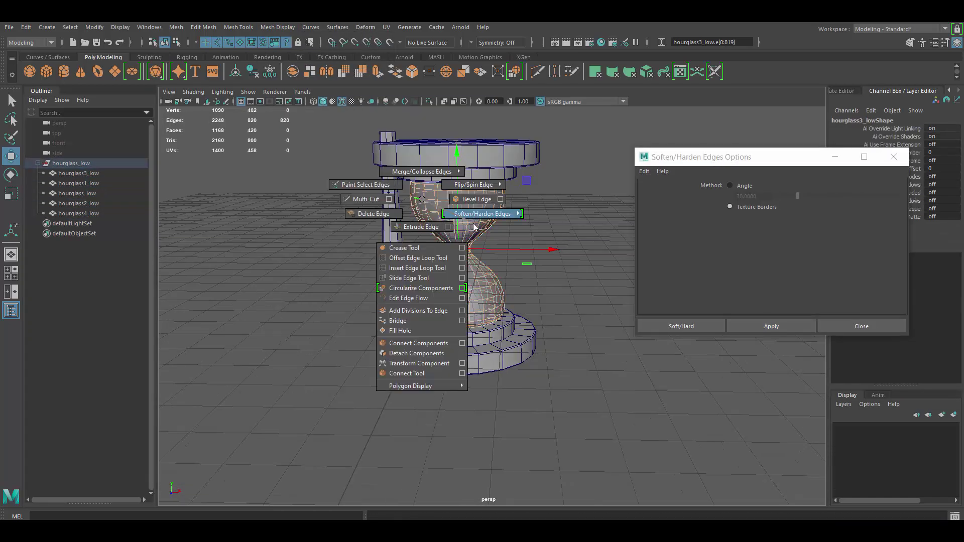
pyautogui.keyDown('alt'); pyautogui.moveTo(392, 199); pyautogui.dragTo(405, 173); pyautogui.keyUp('alt')
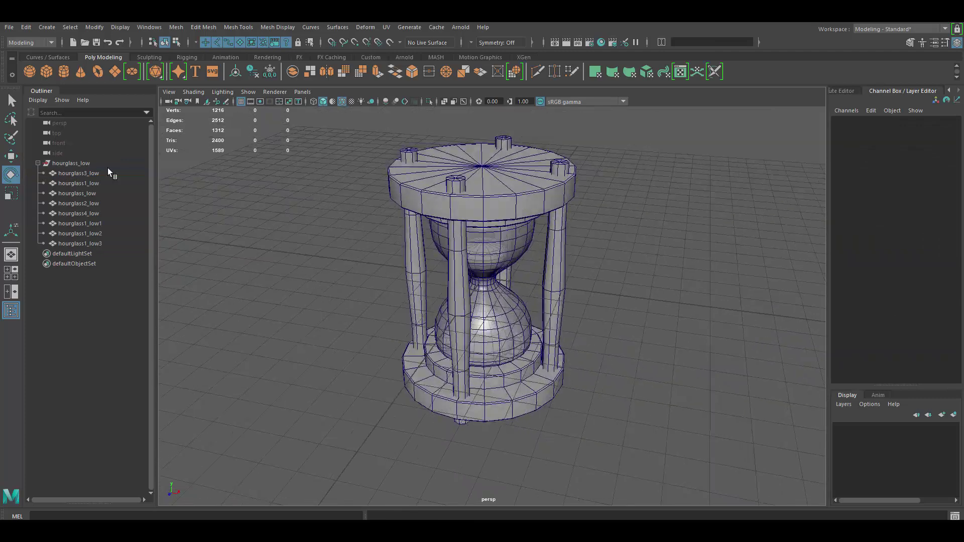
# Export hourglass_low.fbx, then rename the copied group's objects from low to high
pyautogui.click(60, 164)
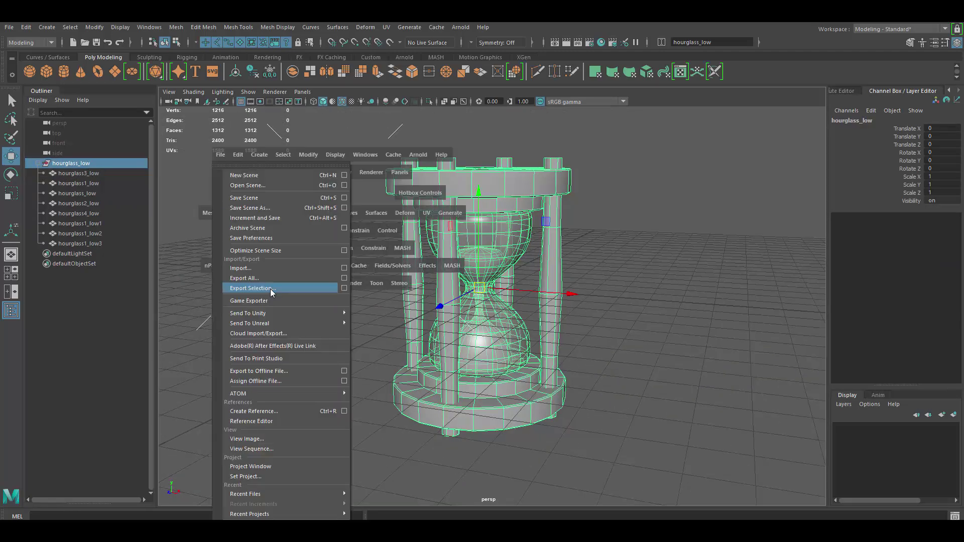
pyautogui.click(270, 289)
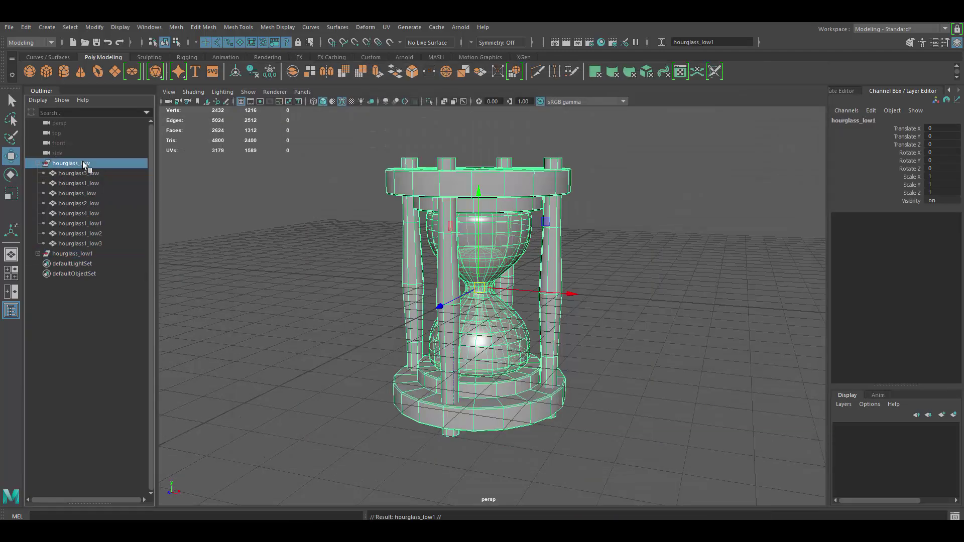
pyautogui.keyDown('shift'); pyautogui.click(80, 253); pyautogui.keyUp('shift')
pyautogui.click(149, 27)
pyautogui.click(165, 151)
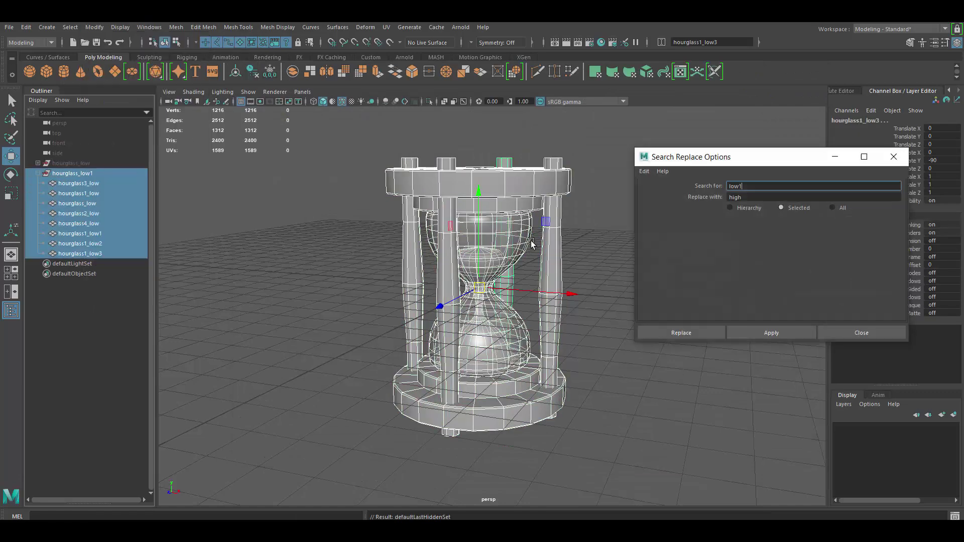
pyautogui.click(779, 333)
pyautogui.press('Up')
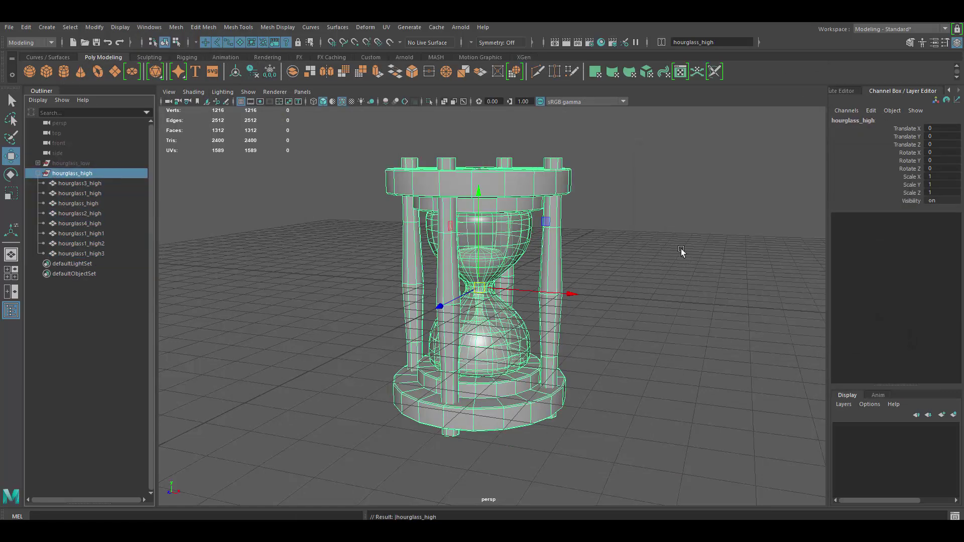
# Bevel the hourglass_high rim edges and export it as hourglass_high.fbx
pyautogui.press('f')
pyautogui.click(681, 248)
pyautogui.moveTo(542, 177)
pyautogui.keyDown('alt'); pyautogui.mouseDown()
pyautogui.moveTo(533, 233)
pyautogui.moveTo(551, 285)
pyautogui.mouseUp(); pyautogui.keyUp('alt')
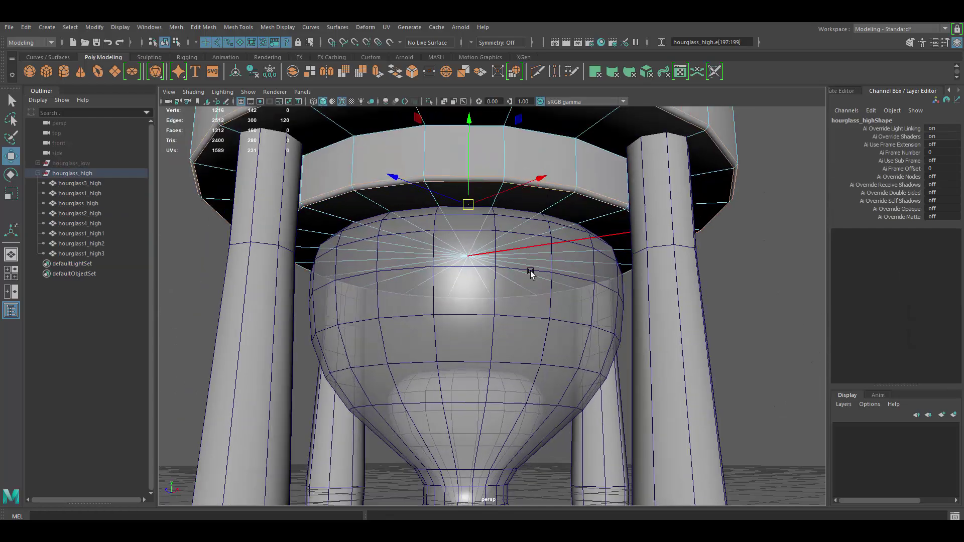
pyautogui.keyDown('shift'); pyautogui.moveTo(479, 254); pyautogui.dragTo(503, 278, button='right'); pyautogui.keyUp('shift')
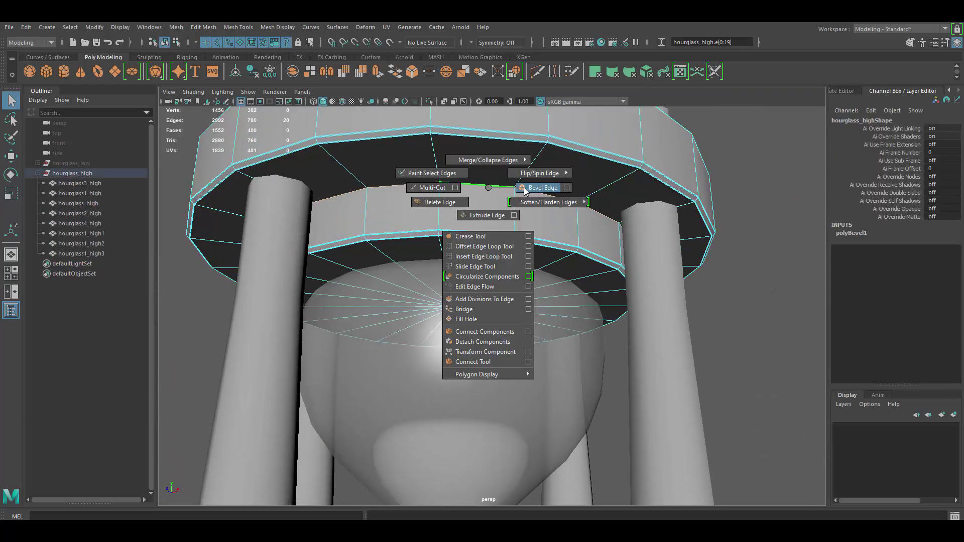
pyautogui.click(525, 189)
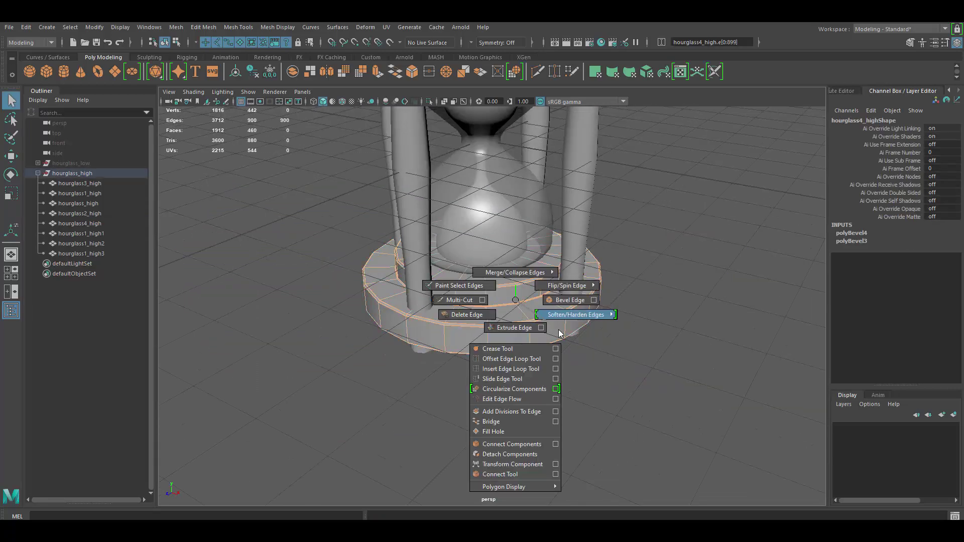
pyautogui.click(552, 227)
pyautogui.keyDown('alt'); pyautogui.moveTo(553, 227); pyautogui.dragTo(471, 306); pyautogui.keyUp('alt')
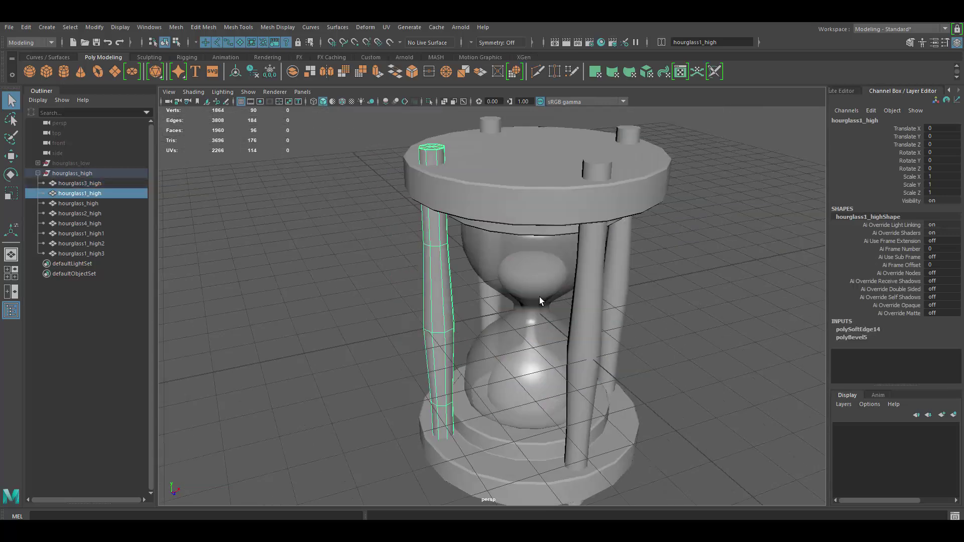
pyautogui.click(101, 172)
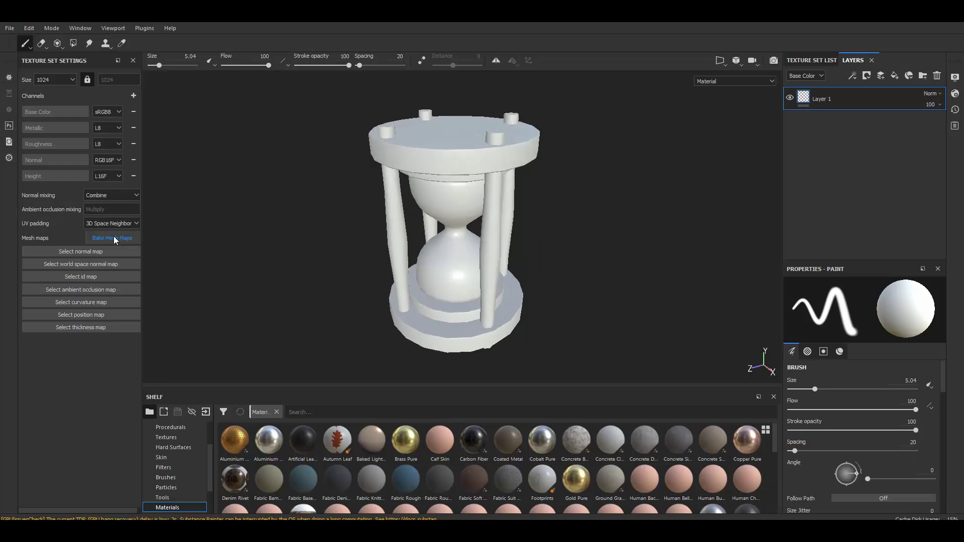
pyautogui.click(112, 238)
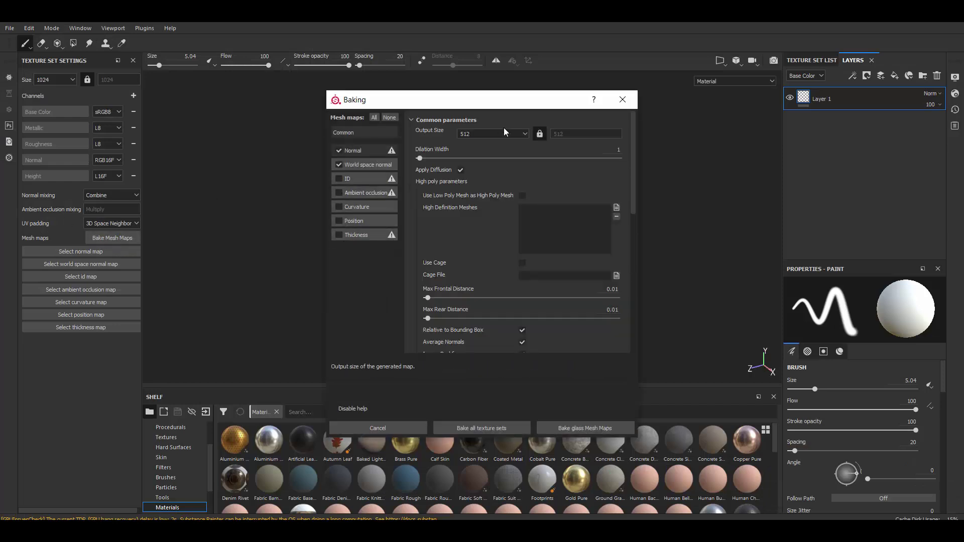
# Load the high-poly hourglass mesh and bake normal maps for all texture sets
pyautogui.click(617, 208)
pyautogui.doubleClick(614, 207)
pyautogui.scroll(-3, 554, 272)
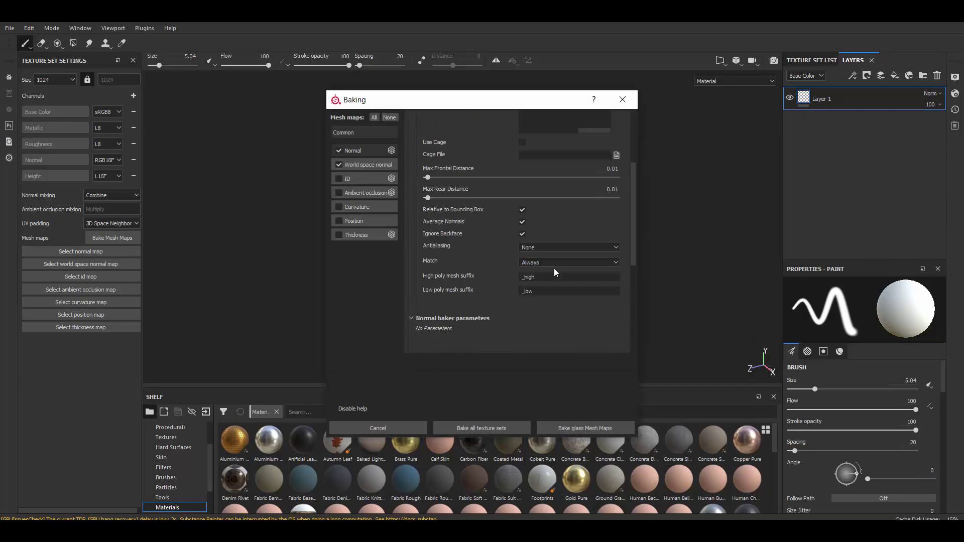
pyautogui.click(493, 430)
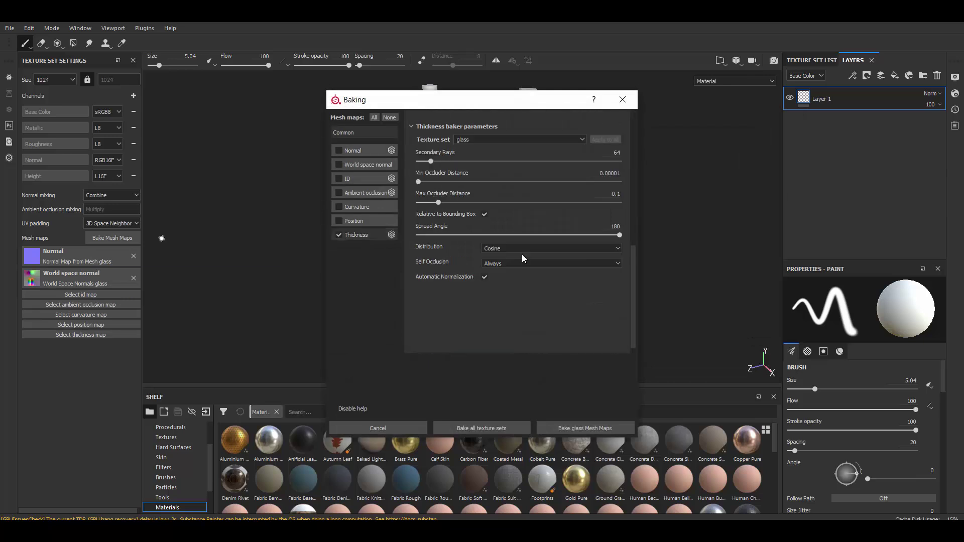
# Enable and bake curvature, position, thickness and ambient occlusion maps
pyautogui.scroll(-2, 523, 258)
pyautogui.click(339, 221)
pyautogui.click(339, 207)
pyautogui.click(508, 428)
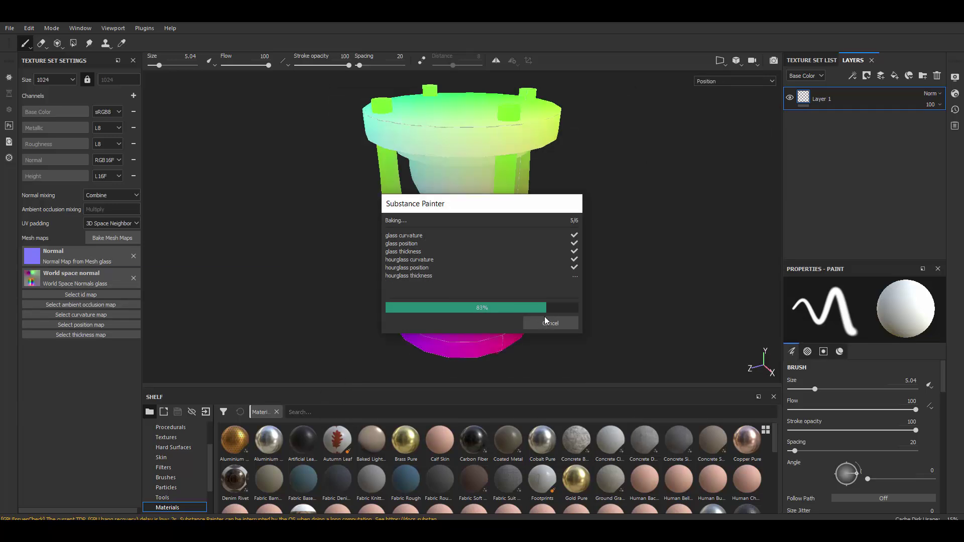
pyautogui.click(121, 238)
pyautogui.click(339, 193)
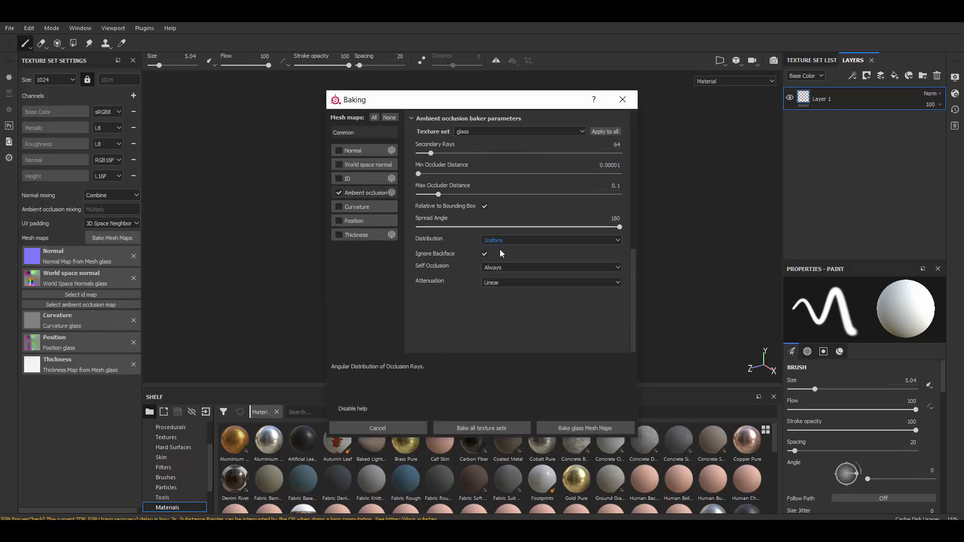
pyautogui.click(585, 428)
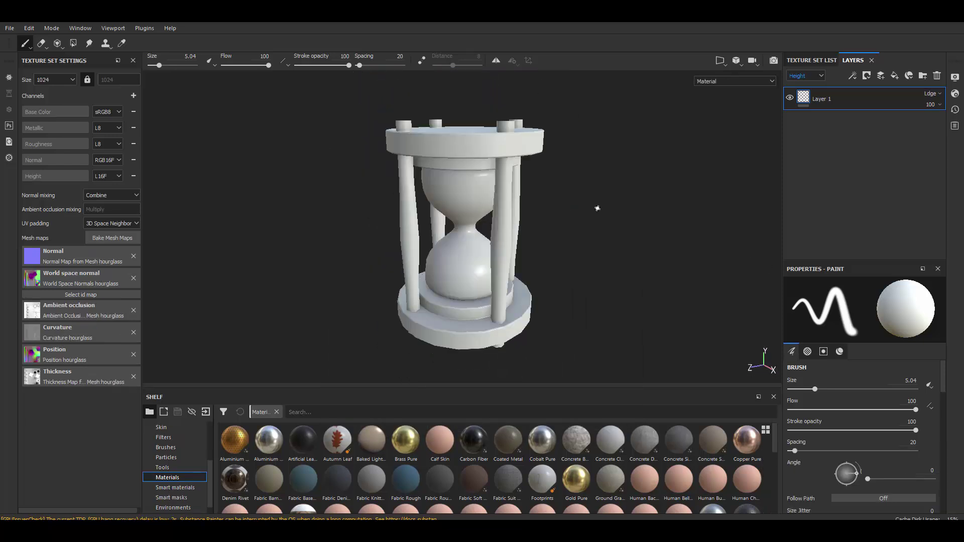
# Apply a smart material to the hourglass and shift its Metal layer to orange-gold
pyautogui.click(175, 488)
pyautogui.moveTo(235, 440); pyautogui.dragTo(410, 108)
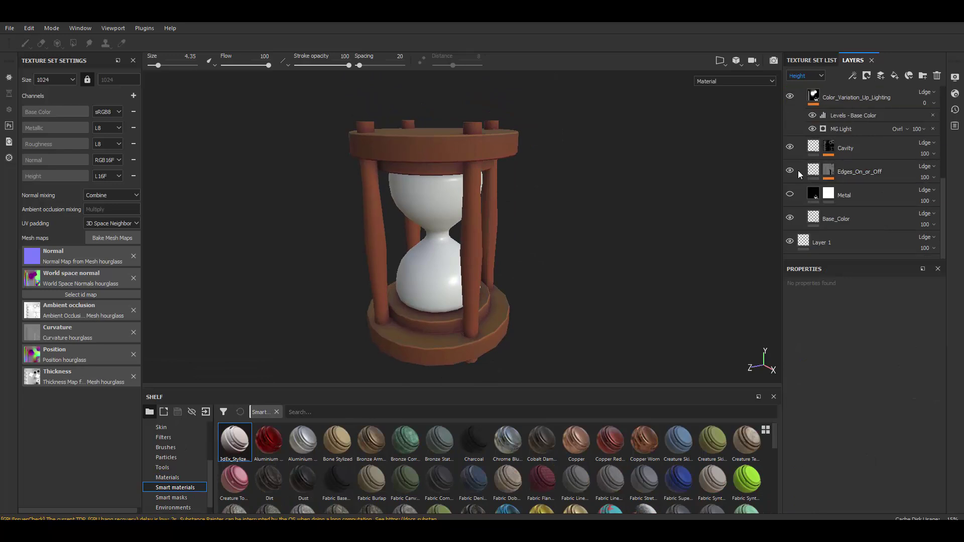
pyautogui.click(843, 195)
pyautogui.click(876, 388)
pyautogui.click(887, 428)
pyautogui.moveTo(914, 477); pyautogui.dragTo(913, 487)
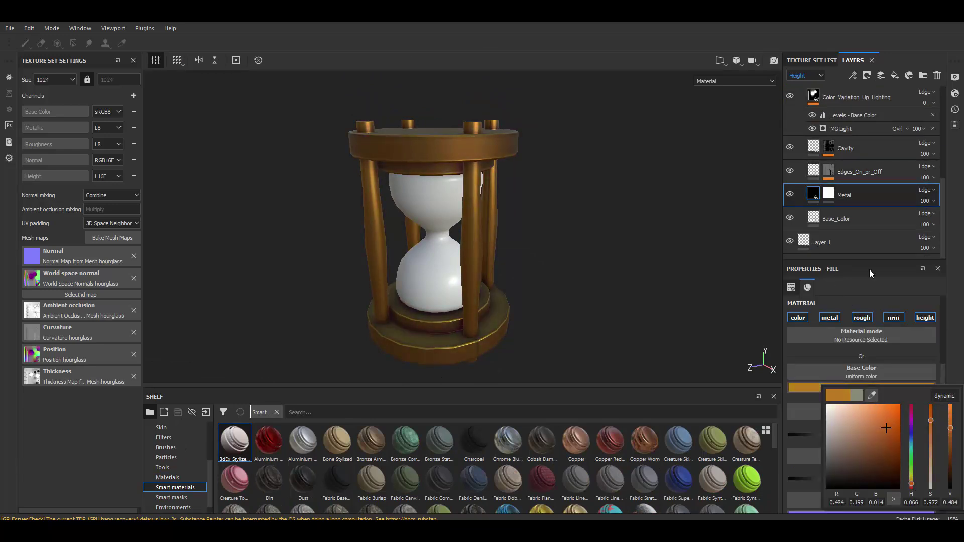
pyautogui.click(828, 194)
pyautogui.moveTo(555, 211)
pyautogui.keyDown('alt'); pyautogui.mouseDown()
pyautogui.moveTo(653, 211)
pyautogui.moveTo(545, 184)
pyautogui.mouseUp(); pyautogui.keyUp('alt')
pyautogui.scroll(3, 862, 175)
# Adjust the colour of the Occlusion layer
pyautogui.click(874, 140)
pyautogui.click(862, 388)
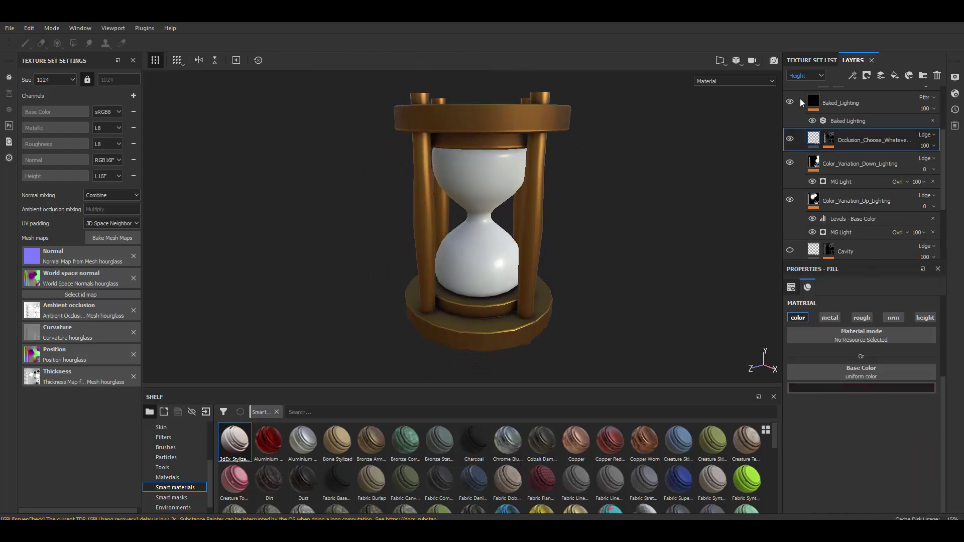
pyautogui.scroll(-3, 862, 175)
pyautogui.click(829, 194)
# Add a height-only fill layer driven by inverted 3D Worley Noise at scale 6
pyautogui.click(895, 75)
pyautogui.click(798, 318)
pyautogui.click(830, 318)
pyautogui.click(862, 317)
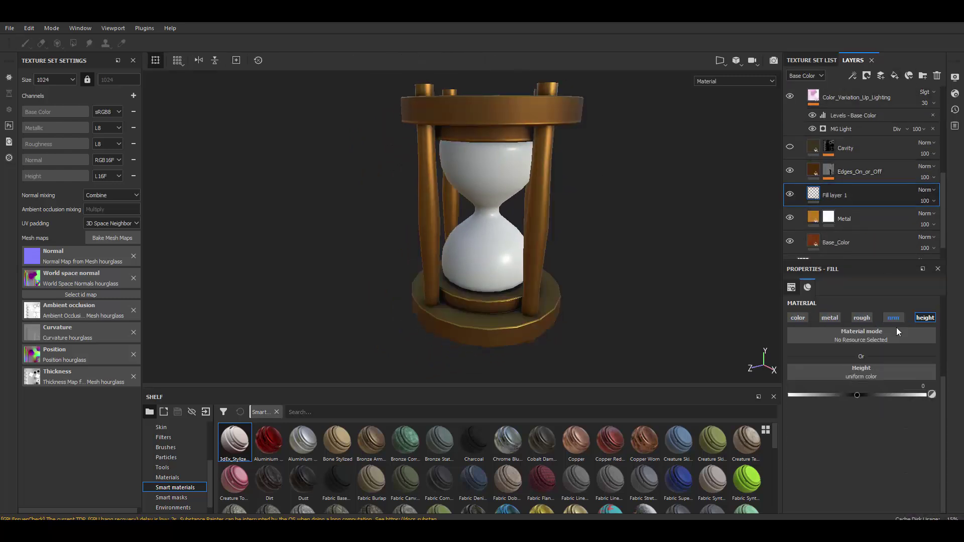
pyautogui.click(862, 375)
pyautogui.click(914, 418)
pyautogui.click(880, 429)
pyautogui.scroll(-3, 875, 418)
pyautogui.click(828, 404)
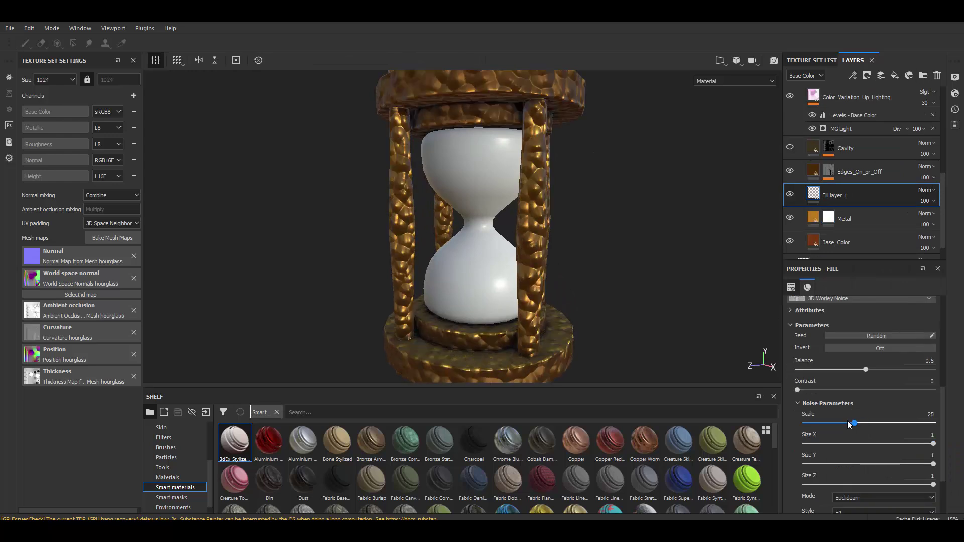
pyautogui.keyDown('alt'); pyautogui.moveTo(603, 282); pyautogui.dragTo(670, 302); pyautogui.keyUp('alt')
pyautogui.moveTo(818, 424); pyautogui.dragTo(815, 423)
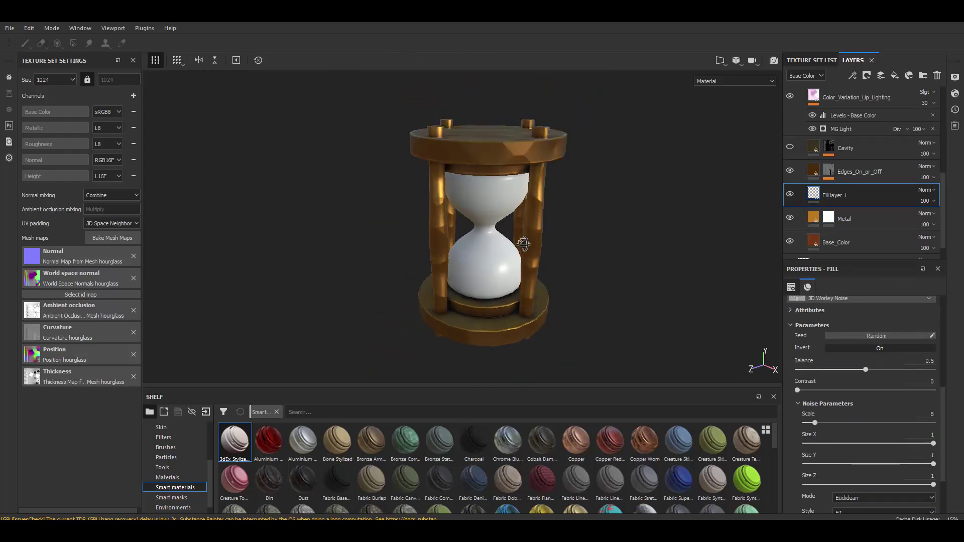
pyautogui.keyDown('alt'); pyautogui.moveTo(619, 269); pyautogui.dragTo(627, 272); pyautogui.keyUp('alt')
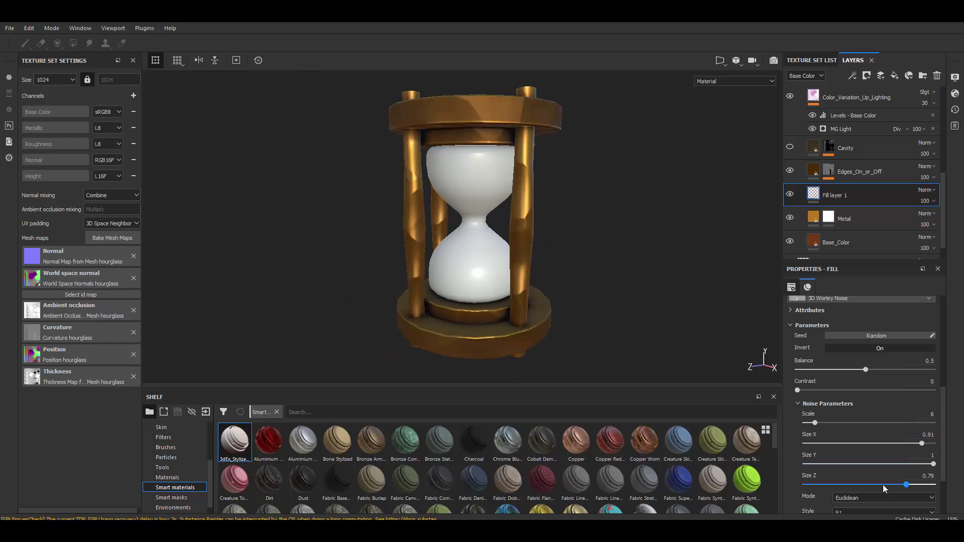
# Give the fill layer a Blur filter at 0.68 intensity and a black mask
pyautogui.rightClick(821, 195)
pyautogui.click(852, 340)
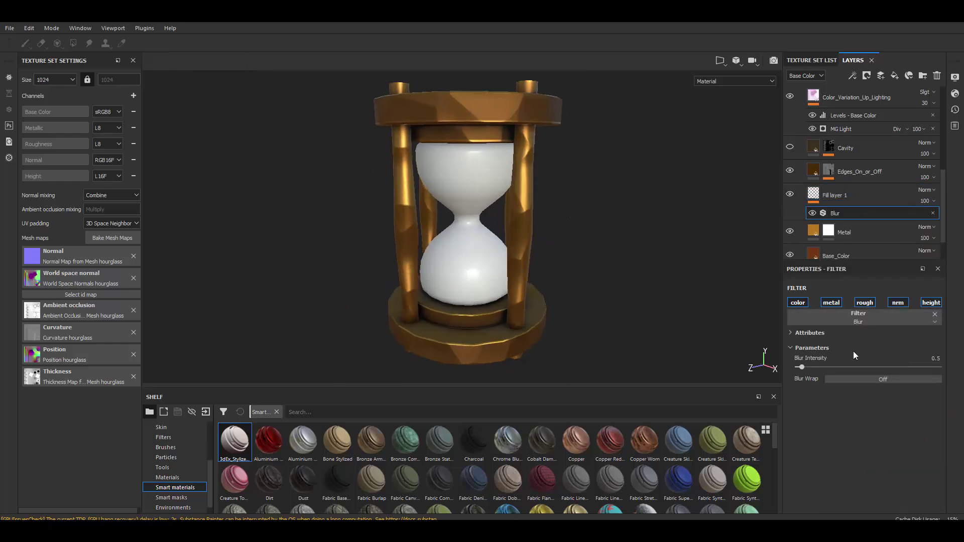
pyautogui.moveTo(817, 367); pyautogui.dragTo(804, 367)
pyautogui.keyDown('alt'); pyautogui.moveTo(552, 226); pyautogui.dragTo(520, 213); pyautogui.keyUp('alt')
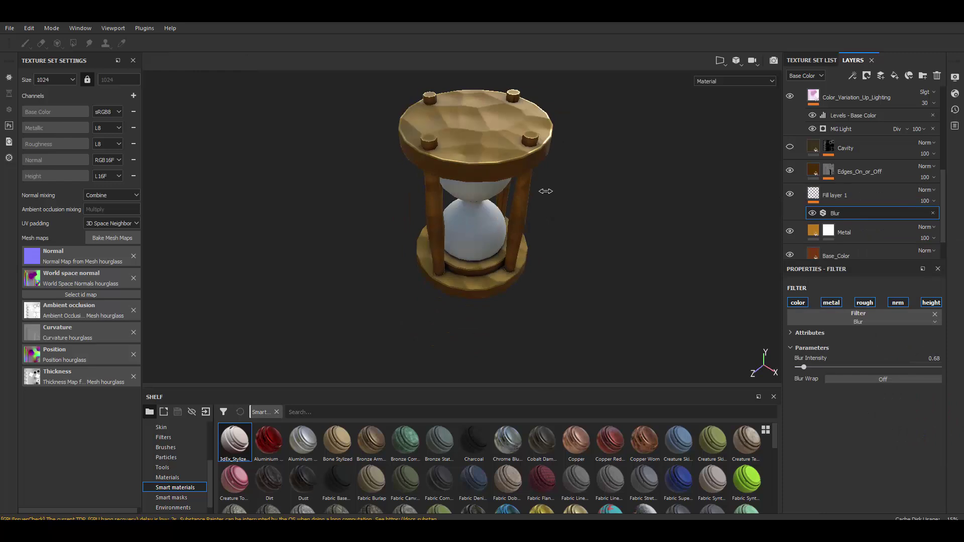
pyautogui.rightClick(814, 195)
pyautogui.click(841, 207)
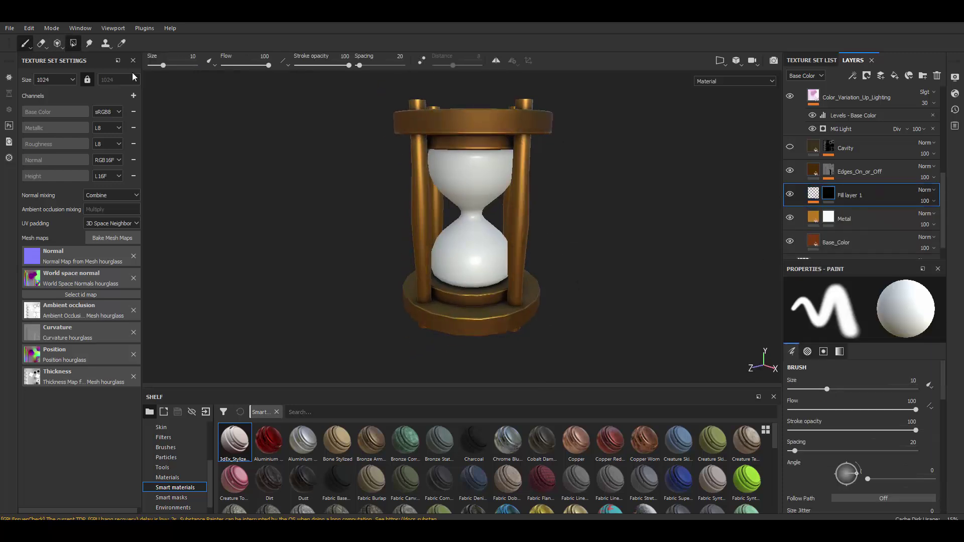
# Adjust the copied layer's mask and set its Worley noise scale to 5
pyautogui.rightClick(821, 195)
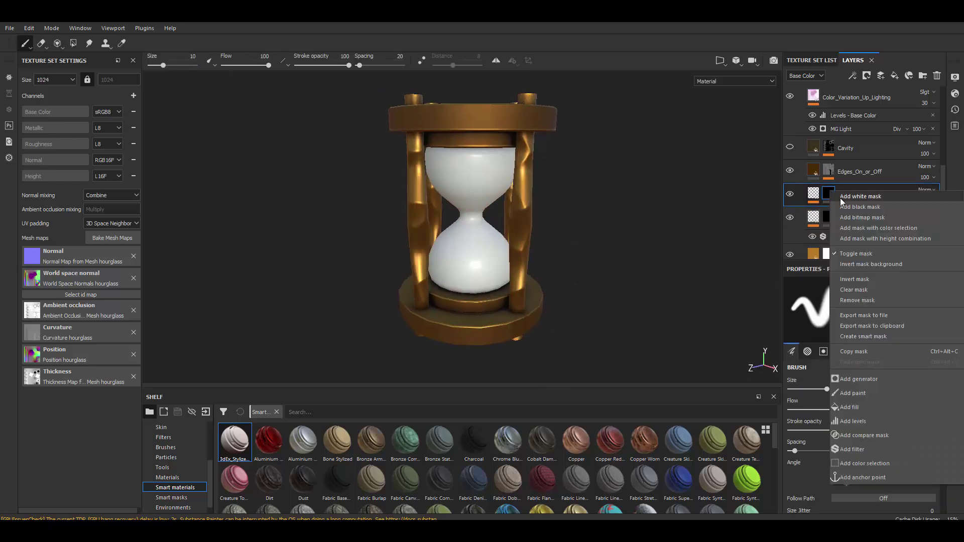
pyautogui.click(844, 397)
pyautogui.keyDown('alt'); pyautogui.moveTo(590, 154); pyautogui.dragTo(551, 239); pyautogui.keyUp('alt')
pyautogui.hotkey('ctrl', 'z')
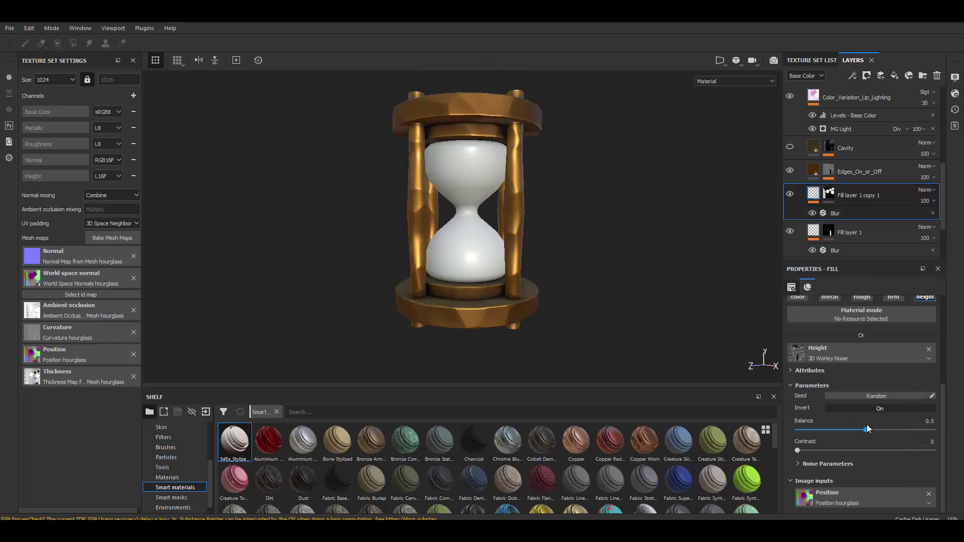
pyautogui.moveTo(815, 426); pyautogui.dragTo(811, 426)
pyautogui.keyDown('alt'); pyautogui.moveTo(543, 271); pyautogui.dragTo(505, 216); pyautogui.keyUp('alt')
pyautogui.moveTo(815, 425); pyautogui.dragTo(813, 426)
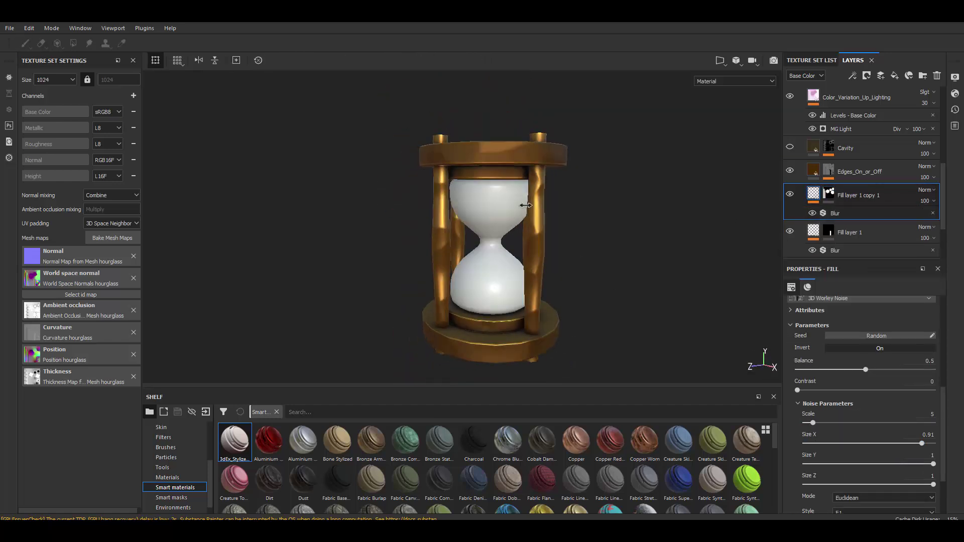
pyautogui.keyDown('alt'); pyautogui.moveTo(578, 241); pyautogui.dragTo(538, 231); pyautogui.keyUp('alt')
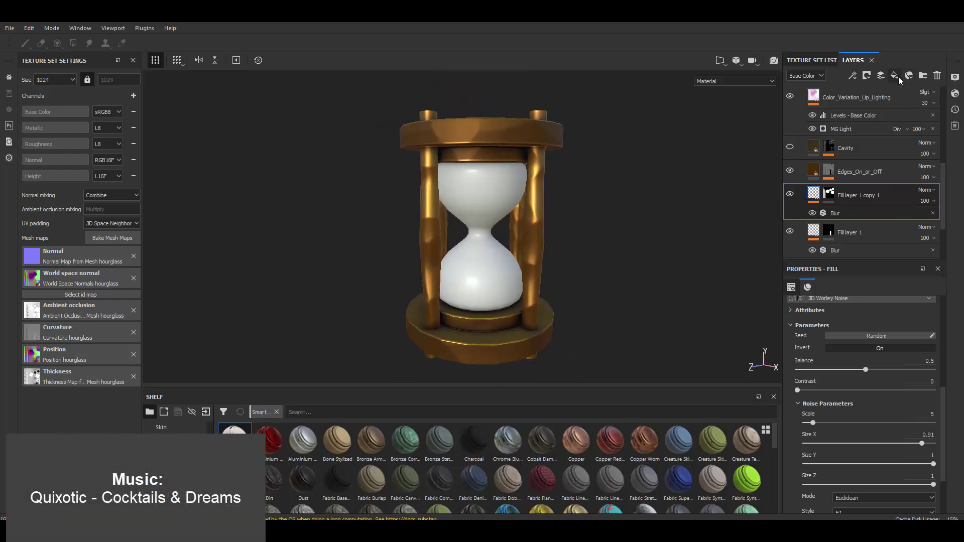
# Add a fill layer using Grunge Galvanic Large as its height texture
pyautogui.click(894, 76)
pyautogui.click(878, 406)
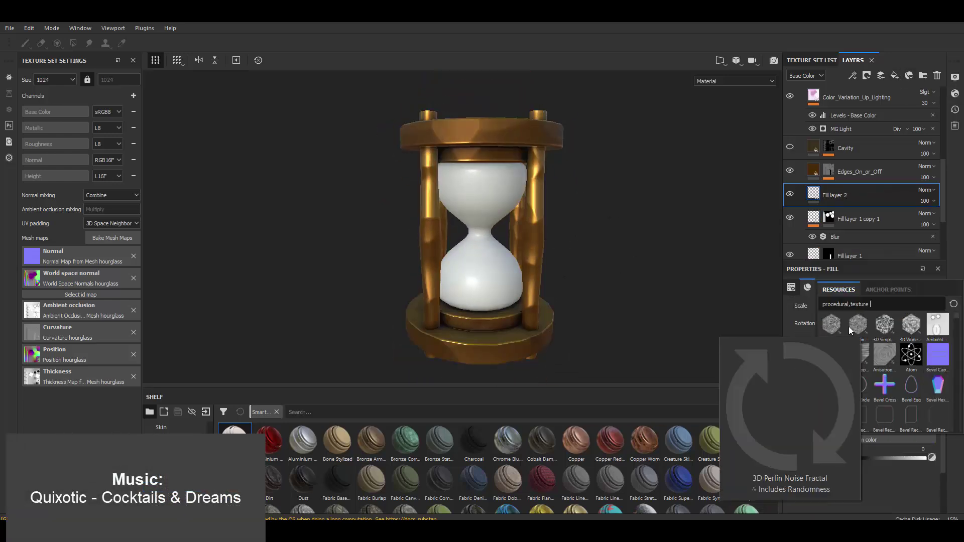
pyautogui.scroll(-3, 849, 329)
pyautogui.scroll(-3, 904, 346)
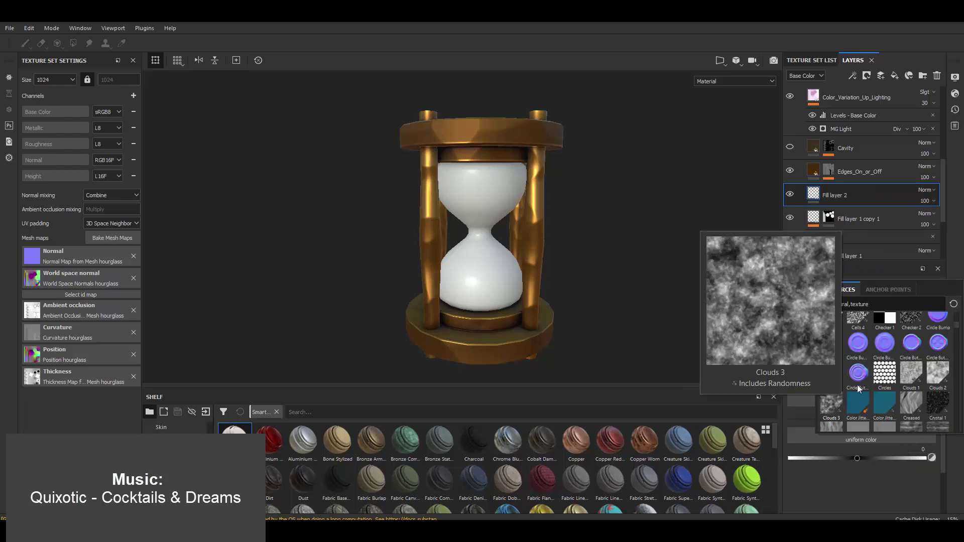
pyautogui.scroll(-5, 874, 374)
pyautogui.click(878, 371)
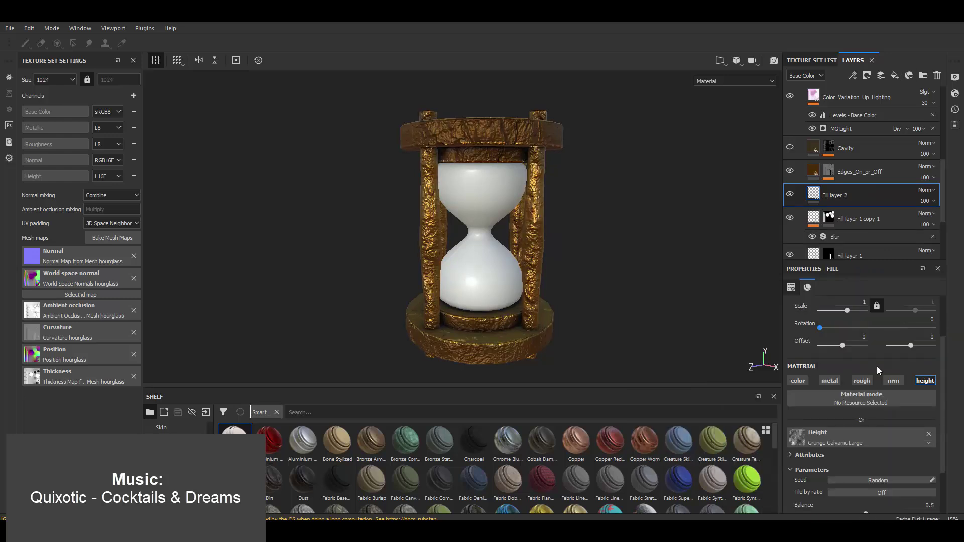
# Set balance 0.43, invert the grunge, set Fill layer 2 strength 6, then add Fill layer 3
pyautogui.scroll(-3, 878, 371)
pyautogui.moveTo(866, 452); pyautogui.dragTo(856, 453)
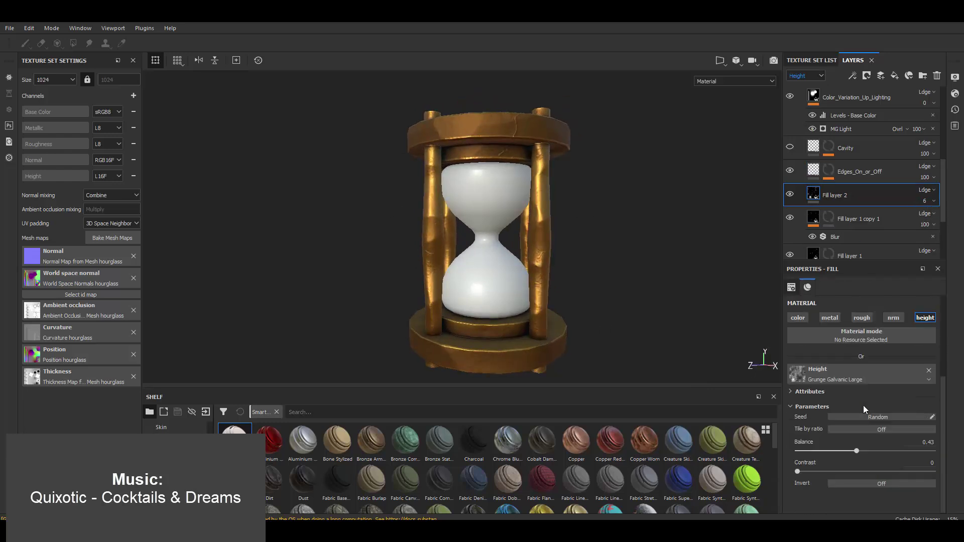
pyautogui.click(870, 482)
pyautogui.click(928, 201)
pyautogui.moveTo(917, 219)
pyautogui.mouseDown()
pyautogui.moveTo(931, 221)
pyautogui.moveTo(919, 220)
pyautogui.mouseUp()
pyautogui.moveTo(494, 191)
pyautogui.keyDown('alt'); pyautogui.mouseDown()
pyautogui.moveTo(497, 224)
pyautogui.moveTo(497, 180)
pyautogui.mouseUp(); pyautogui.keyUp('alt')
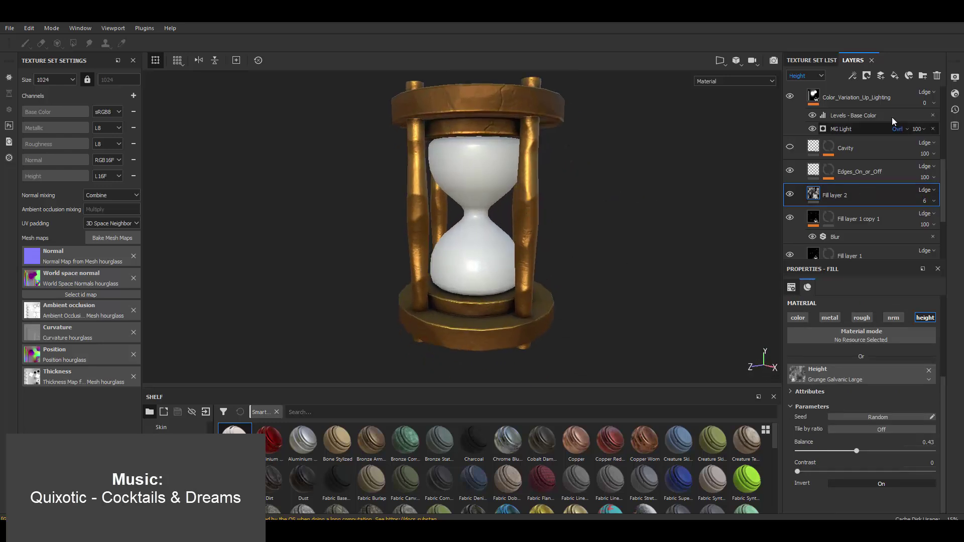
pyautogui.click(894, 75)
pyautogui.click(861, 372)
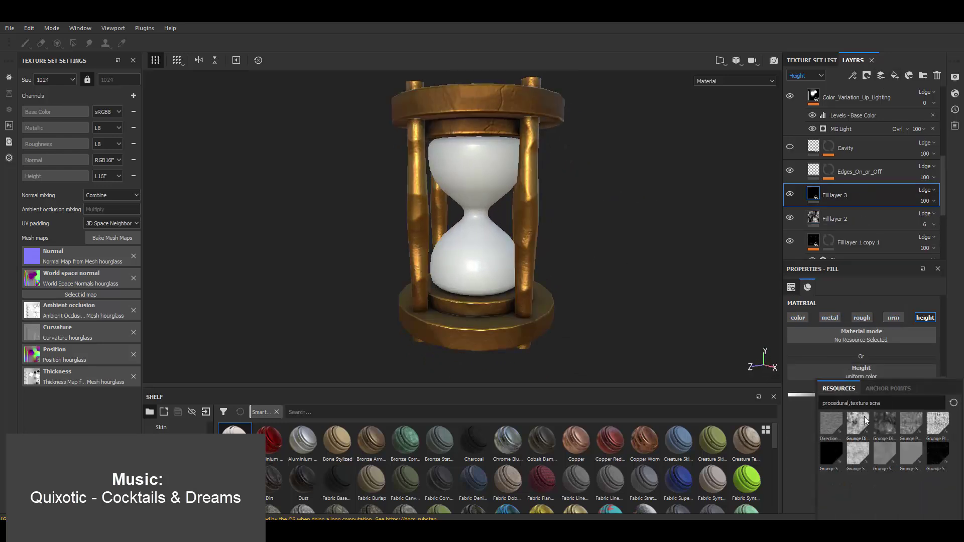
# Give Fill layer 3 inverted Grunge Scratch Generator height: balance 0.45, contrast 0.29, strength 24
pyautogui.click(886, 426)
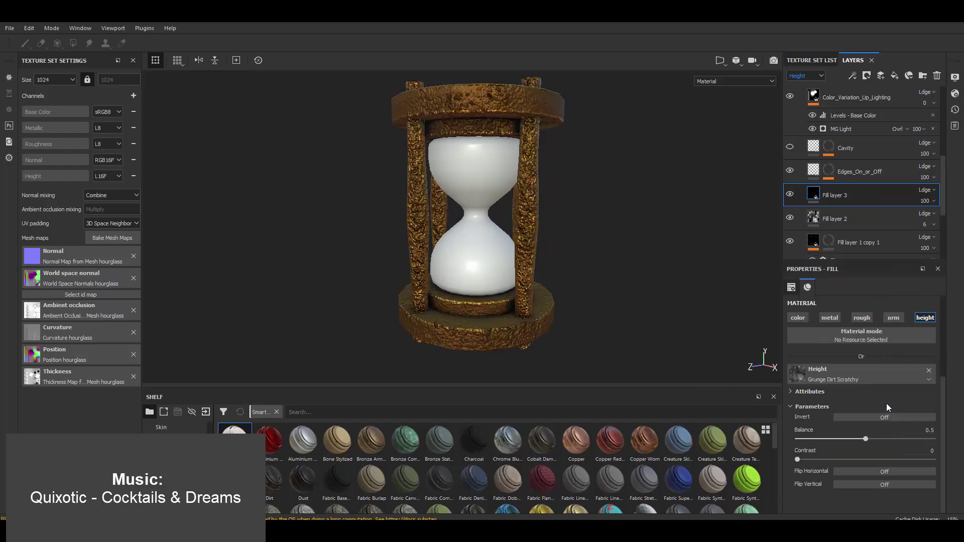
pyautogui.click(881, 439)
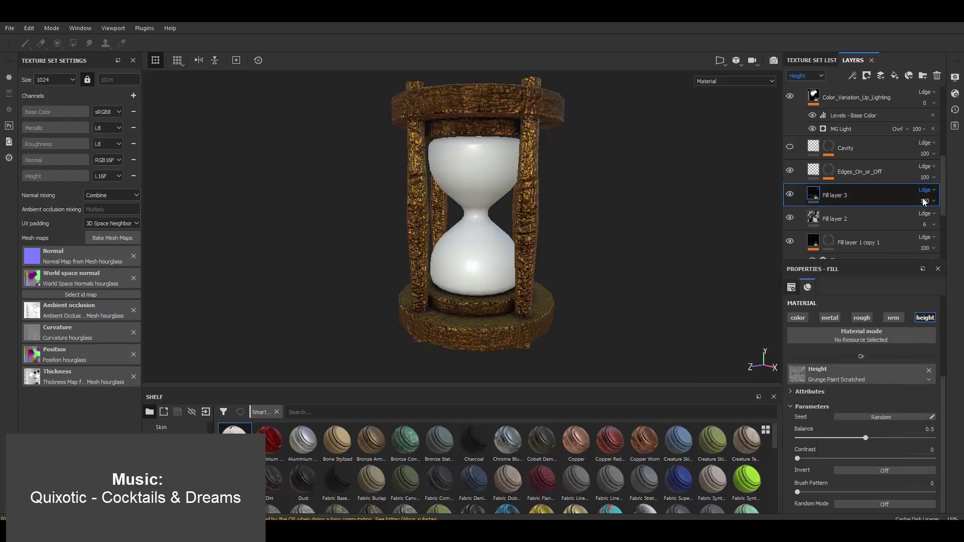
pyautogui.moveTo(924, 201); pyautogui.dragTo(919, 222)
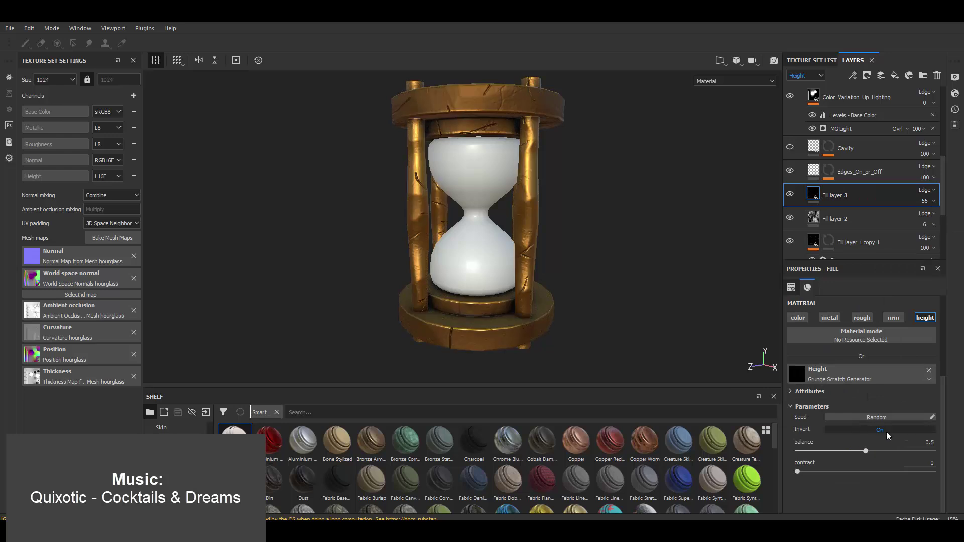
pyautogui.keyDown('alt'); pyautogui.moveTo(557, 224); pyautogui.dragTo(553, 220); pyautogui.keyUp('alt')
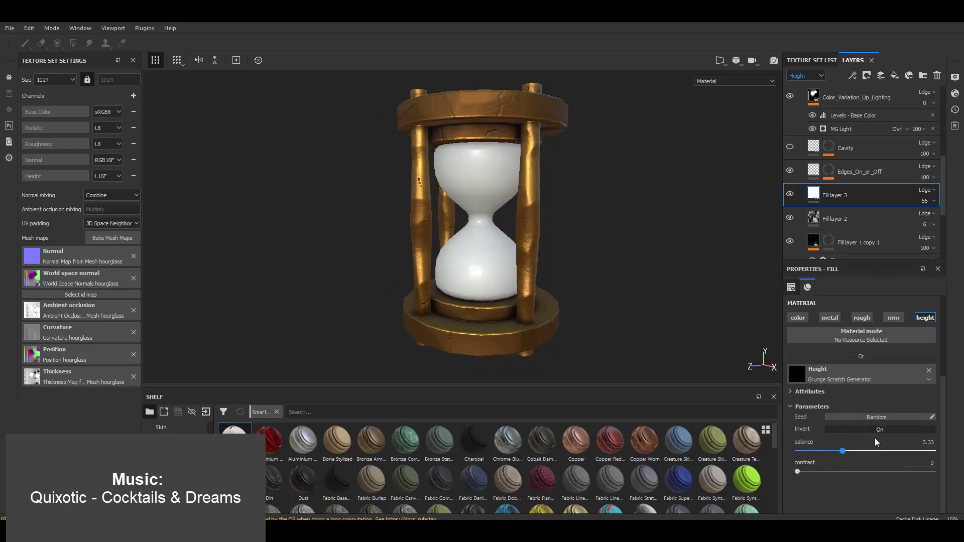
pyautogui.scroll(3, 856, 402)
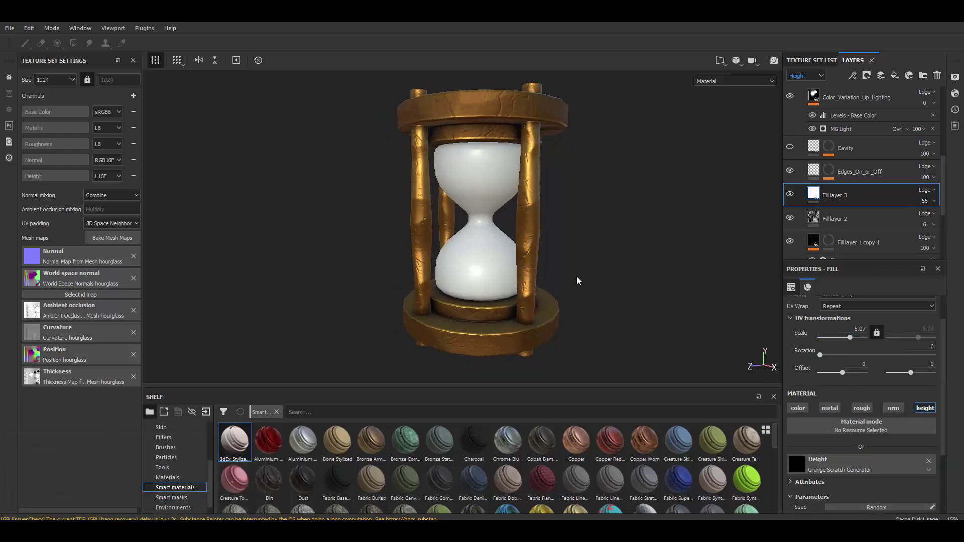
pyautogui.keyDown('alt'); pyautogui.moveTo(577, 281); pyautogui.dragTo(582, 186); pyautogui.keyUp('alt')
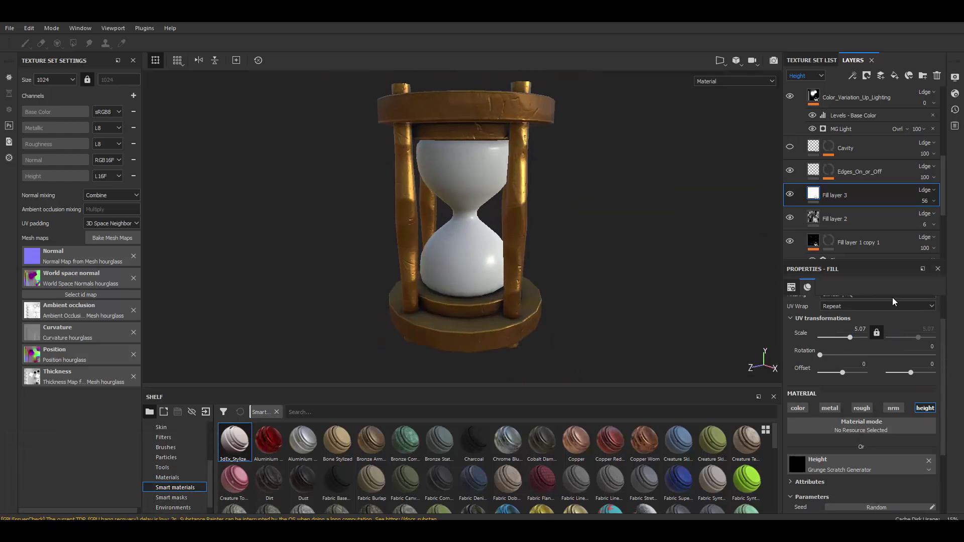
pyautogui.scroll(-3, 884, 331)
pyautogui.moveTo(532, 200)
pyautogui.keyDown('alt'); pyautogui.mouseDown()
pyautogui.moveTo(528, 254)
pyautogui.moveTo(578, 221)
pyautogui.moveTo(582, 187)
pyautogui.mouseUp(); pyautogui.keyUp('alt')
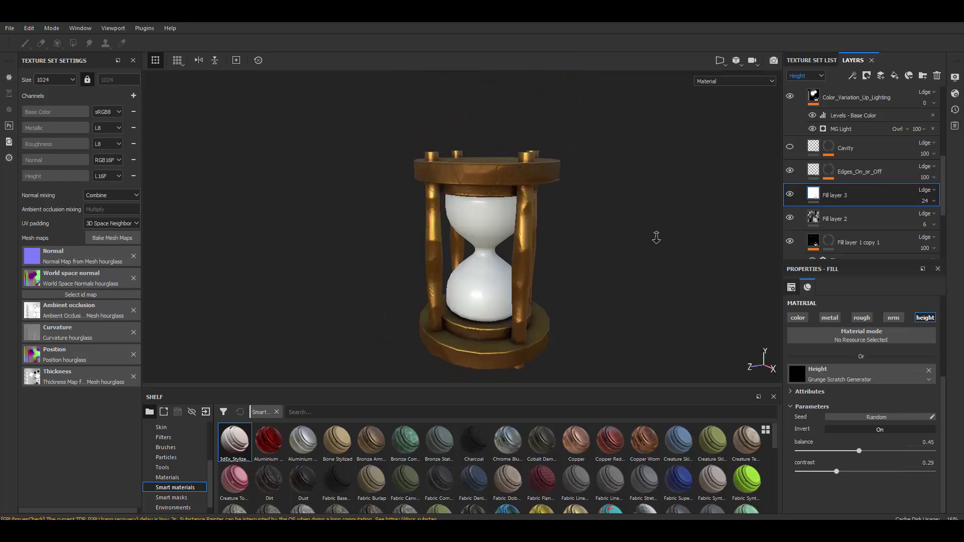
# Apply the 3dEx_Stylized material to the glass texture set with an alpha-blending shader
pyautogui.click(834, 61)
pyautogui.click(809, 101)
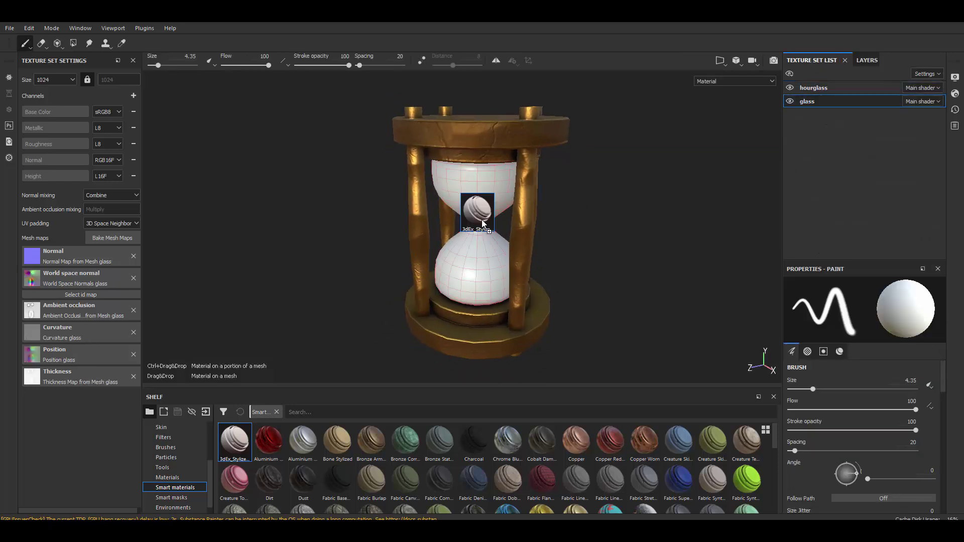
pyautogui.moveTo(482, 223); pyautogui.dragTo(483, 225)
pyautogui.click(955, 93)
pyautogui.click(854, 124)
pyautogui.click(870, 166)
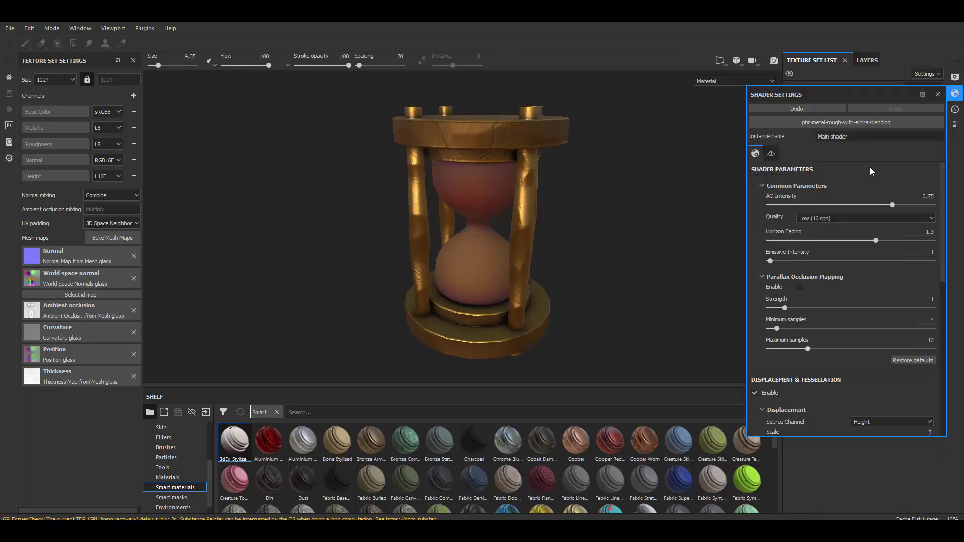
pyautogui.click(868, 60)
# Add an opacity channel to the glass and give it a pale grey base colour
pyautogui.click(134, 96)
pyautogui.click(128, 199)
pyautogui.scroll(-2, 798, 177)
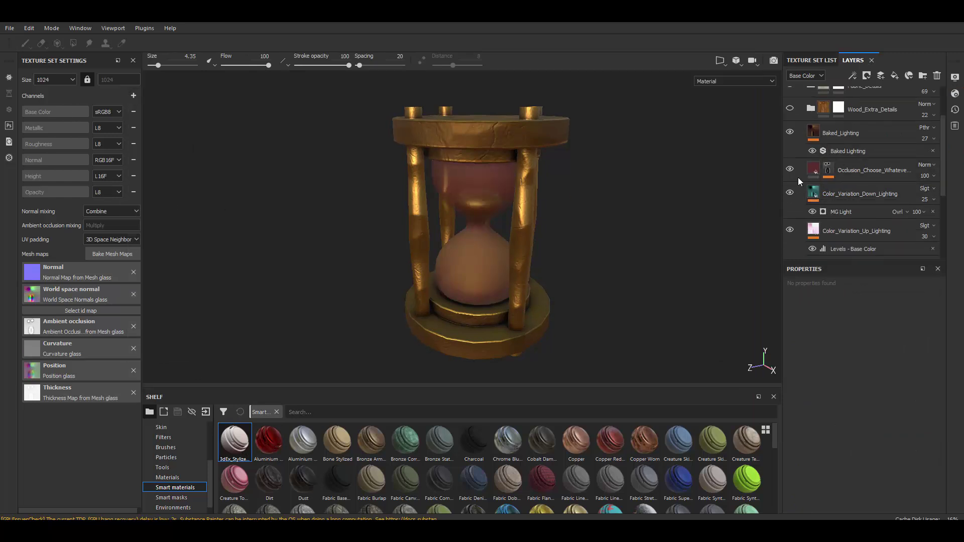
pyautogui.click(798, 177)
pyautogui.scroll(-3, 852, 191)
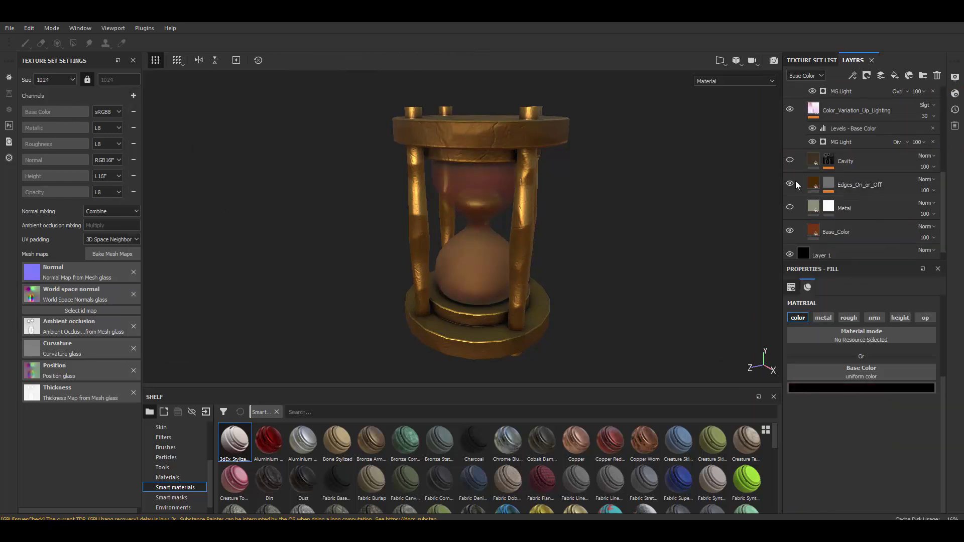
pyautogui.click(818, 230)
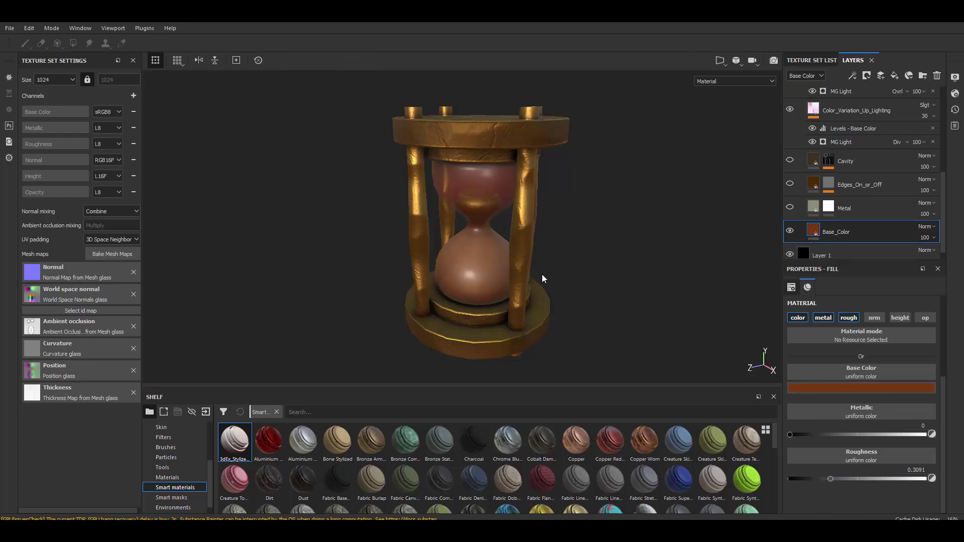
pyautogui.click(843, 390)
pyautogui.click(817, 464)
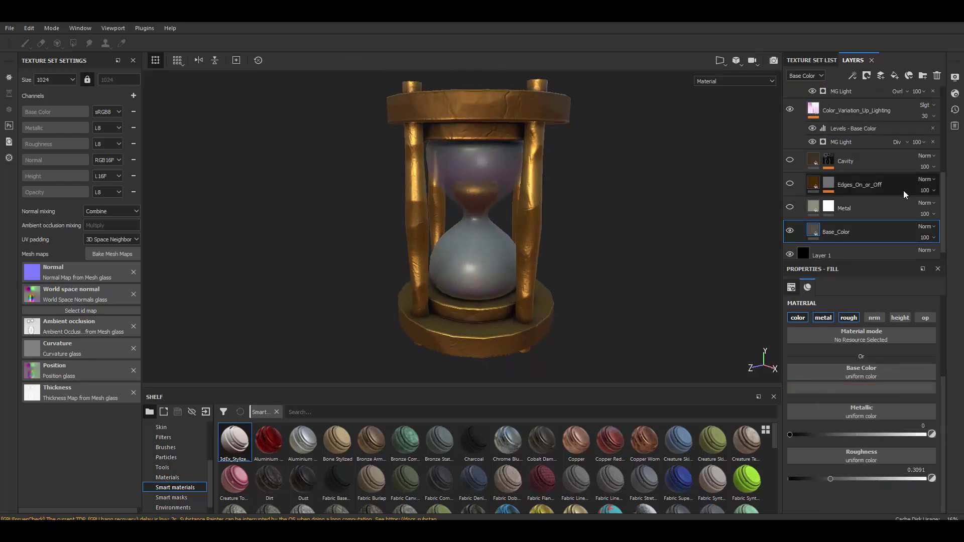
# Add fill layers for 0.30 glass opacity and for 0.57 metallic with 0.16 roughness
pyautogui.click(894, 76)
pyautogui.click(798, 317)
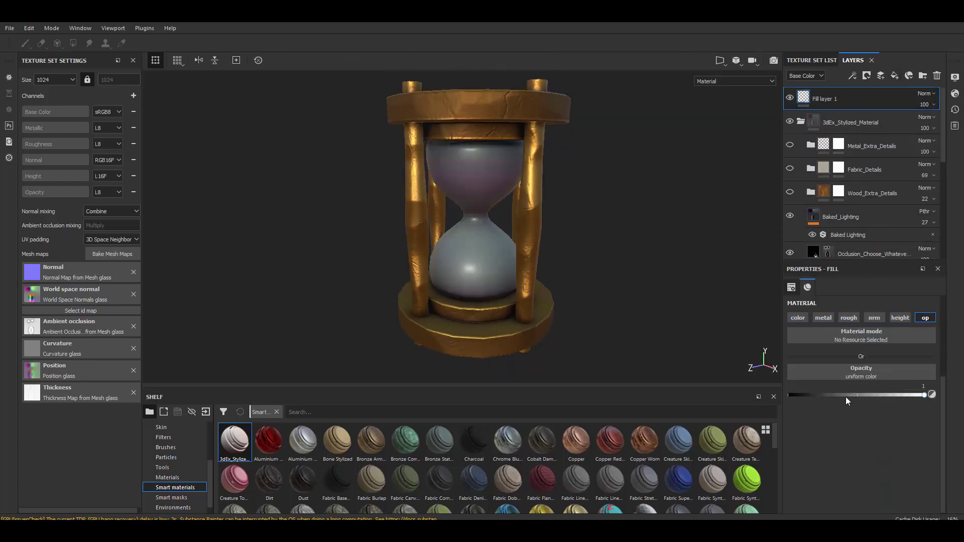
pyautogui.moveTo(809, 394); pyautogui.dragTo(829, 395)
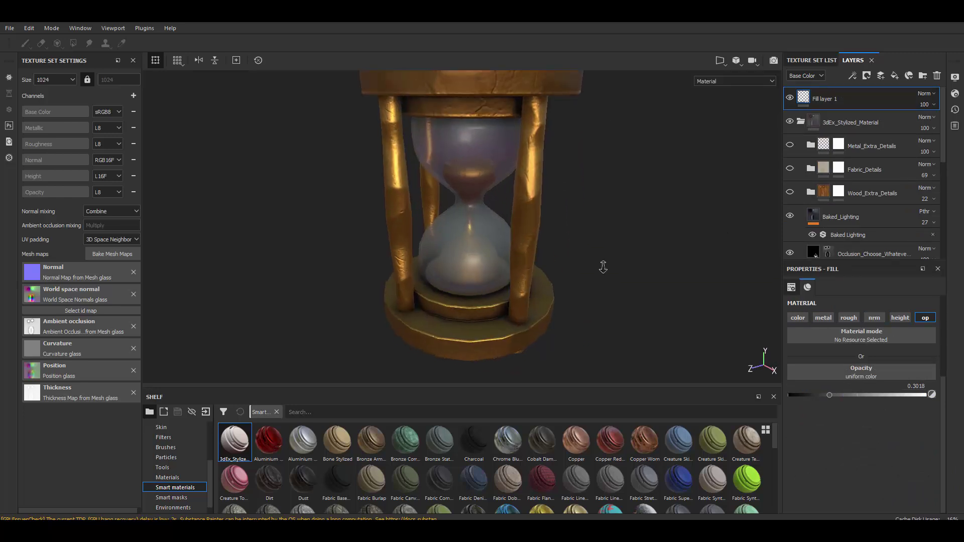
pyautogui.click(894, 76)
pyautogui.click(798, 318)
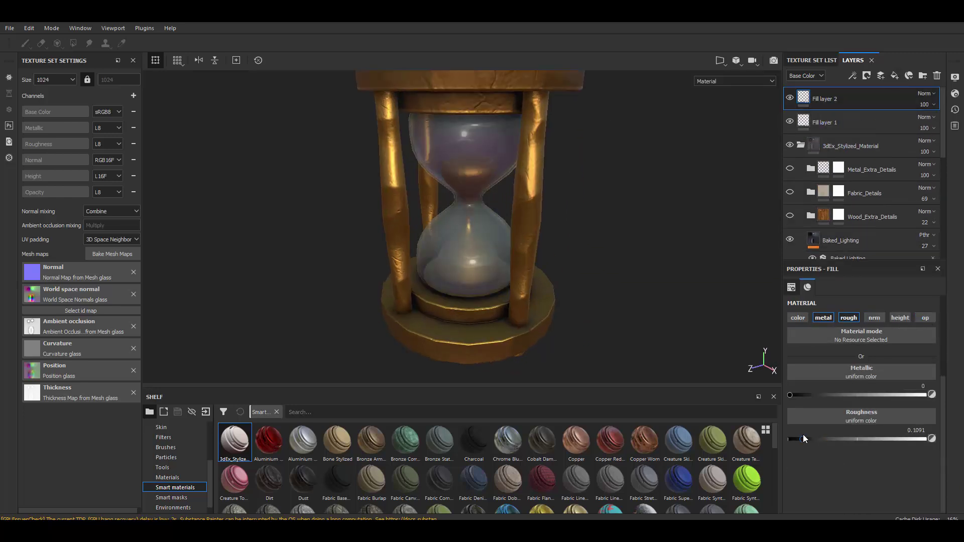
pyautogui.moveTo(804, 439); pyautogui.dragTo(810, 439)
pyautogui.moveTo(790, 394); pyautogui.dragTo(863, 395)
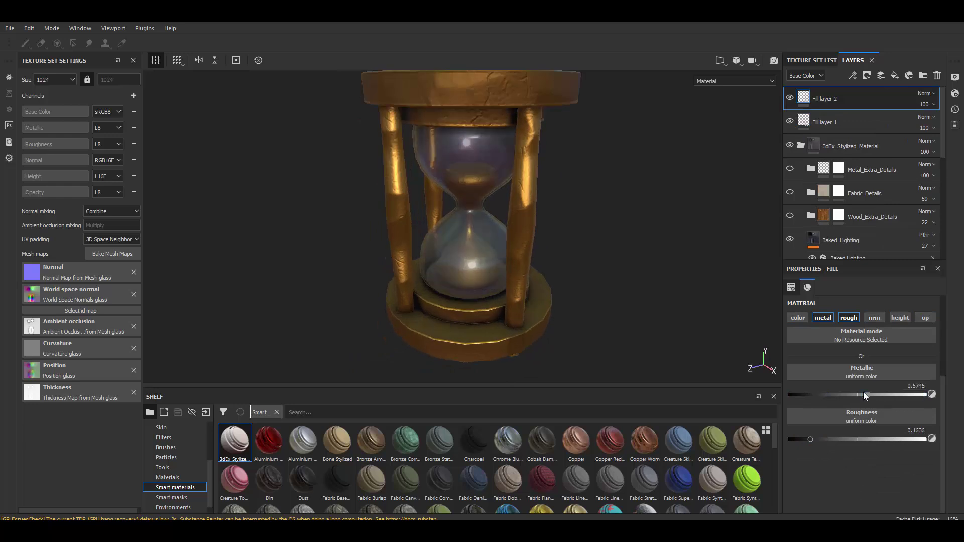
# Add a roughness-only Grunge Scratches fill layer to the glass at 22% strength
pyautogui.click(895, 76)
pyautogui.click(799, 318)
pyautogui.click(824, 317)
pyautogui.click(875, 317)
pyautogui.click(901, 317)
pyautogui.click(861, 371)
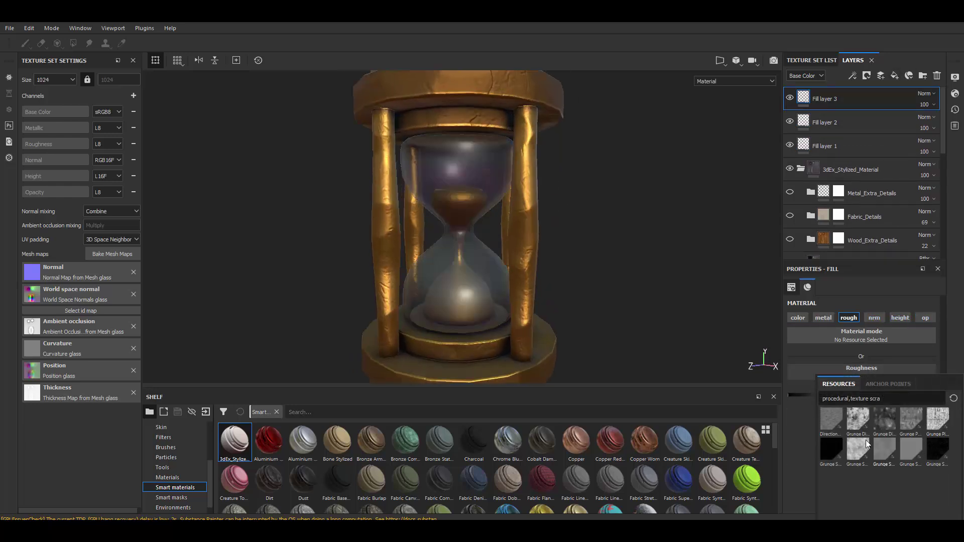
pyautogui.click(858, 449)
pyautogui.scroll(2, 582, 218)
pyautogui.click(806, 99)
pyautogui.click(924, 104)
pyautogui.moveTo(957, 123)
pyautogui.mouseDown()
pyautogui.moveTo(915, 123)
pyautogui.moveTo(925, 123)
pyautogui.mouseUp()
pyautogui.scroll(-3, 457, 176)
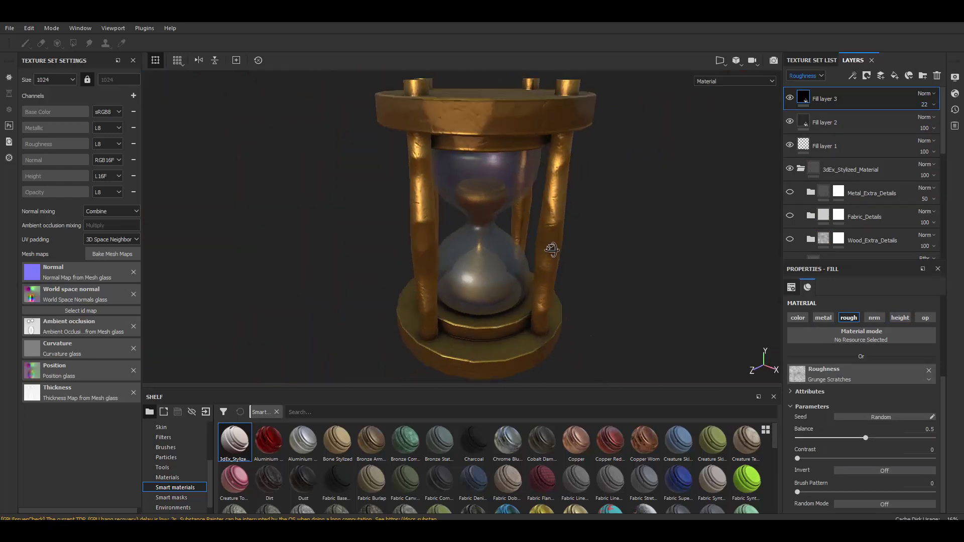
pyautogui.scroll(2, 502, 196)
# Return to the frame texture set and duplicate its Base_Color layer
pyautogui.click(812, 59)
pyautogui.click(824, 90)
pyautogui.click(853, 60)
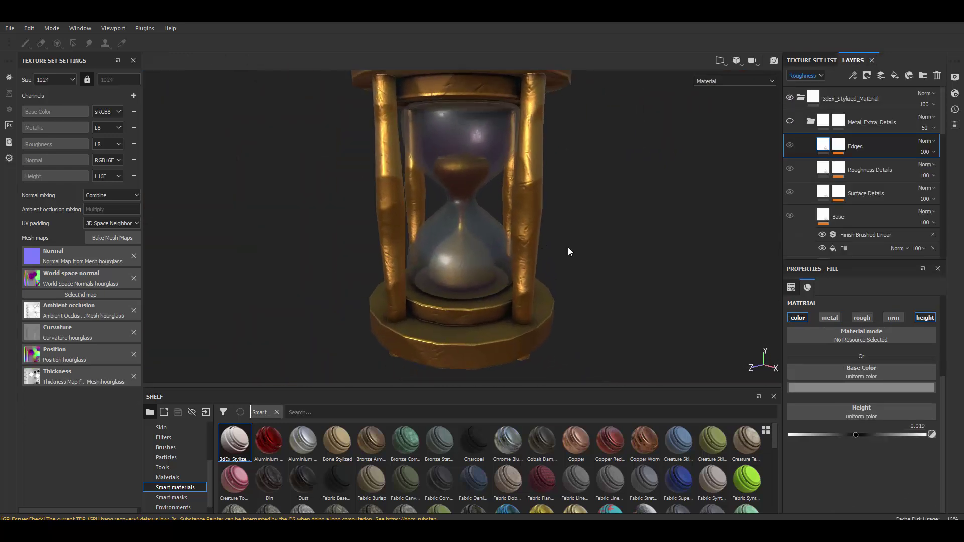
pyautogui.scroll(1, 869, 215)
pyautogui.scroll(-1, 869, 215)
pyautogui.hotkey('ctrl', 'd')
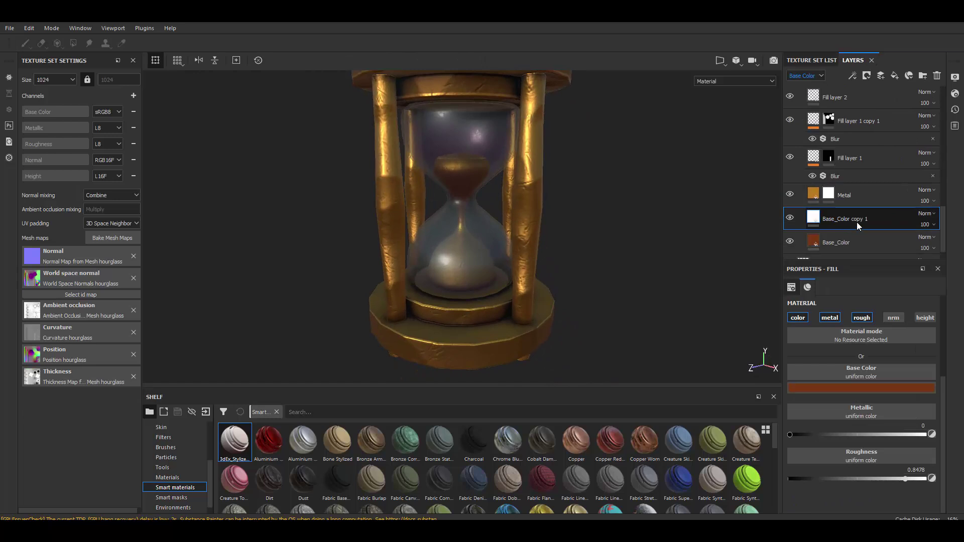
# Rename the copy to sand, black-mask it, fill the sand mesh, and colour it teal
pyautogui.doubleClick(850, 195)
pyautogui.write('sand')
pyautogui.rightClick(841, 181)
pyautogui.click(854, 190)
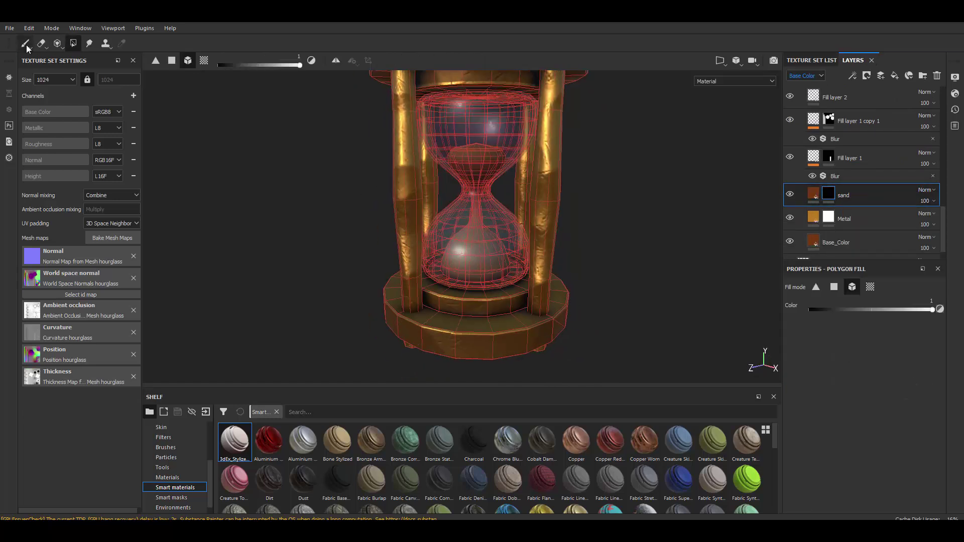
pyautogui.scroll(1, 863, 170)
pyautogui.click(813, 225)
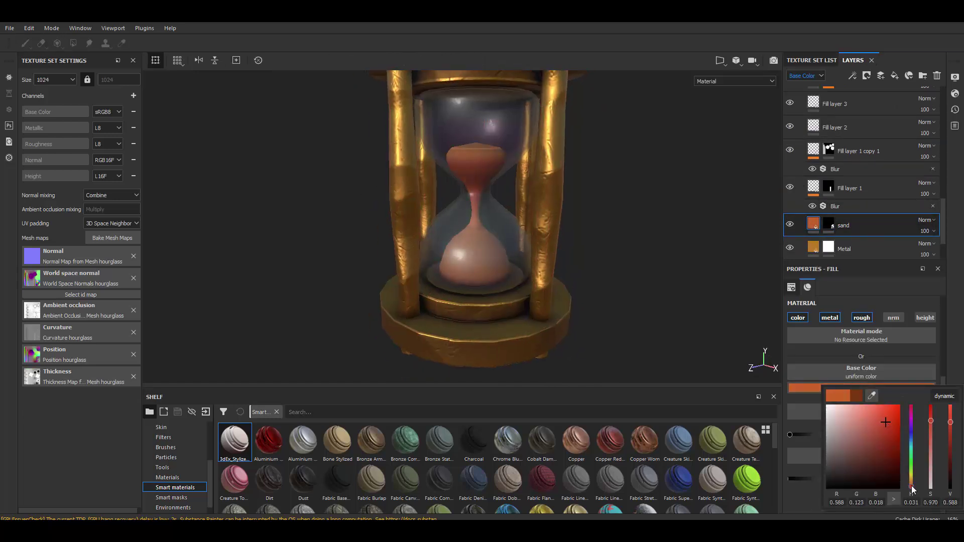
pyautogui.scroll(-2, 569, 233)
pyautogui.scroll(1, 570, 234)
pyautogui.click(861, 388)
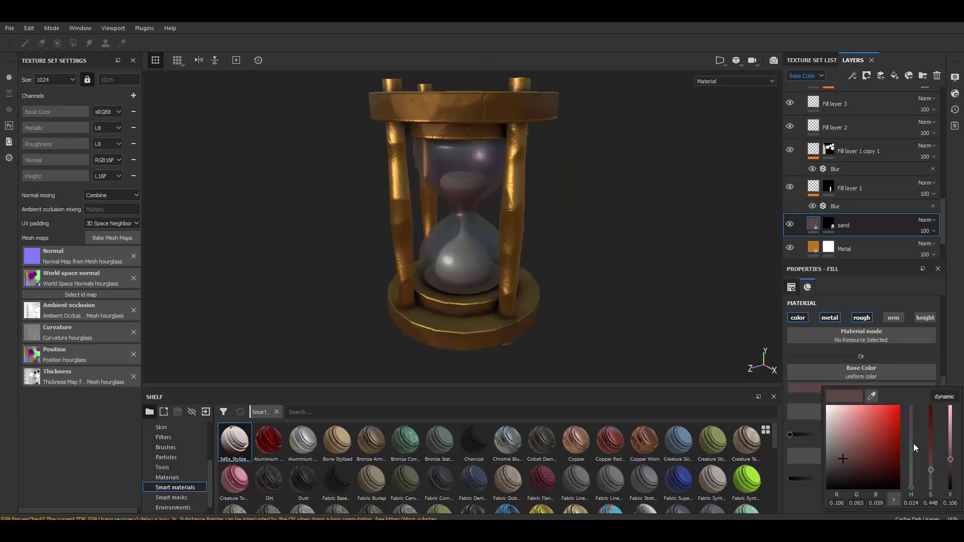
pyautogui.click(912, 447)
pyautogui.click(872, 454)
pyautogui.scroll(2, 601, 224)
# Add a height-only Fill layer 4 with 3D Perlin Noise height
pyautogui.click(895, 75)
pyautogui.click(798, 318)
pyautogui.click(830, 317)
pyautogui.click(862, 318)
pyautogui.click(926, 317)
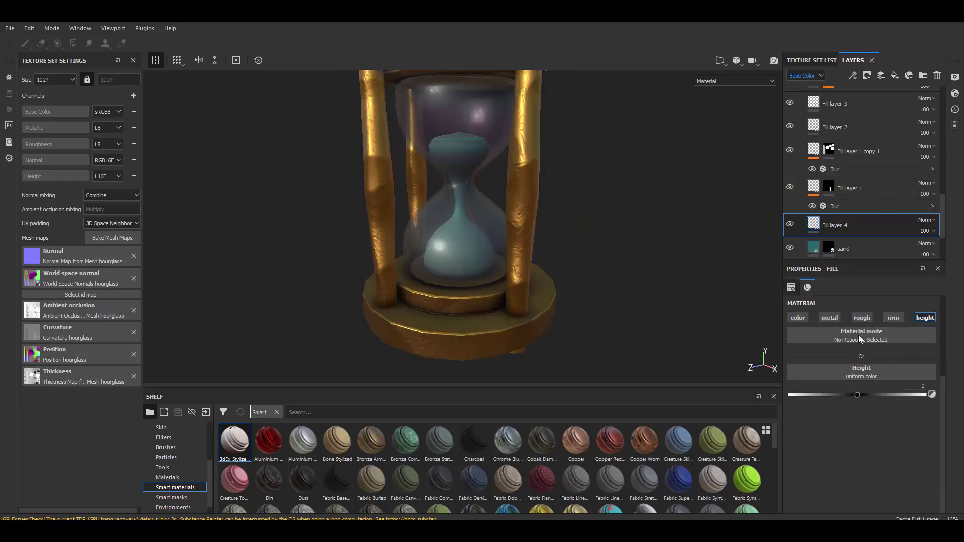
pyautogui.click(862, 387)
pyautogui.click(858, 420)
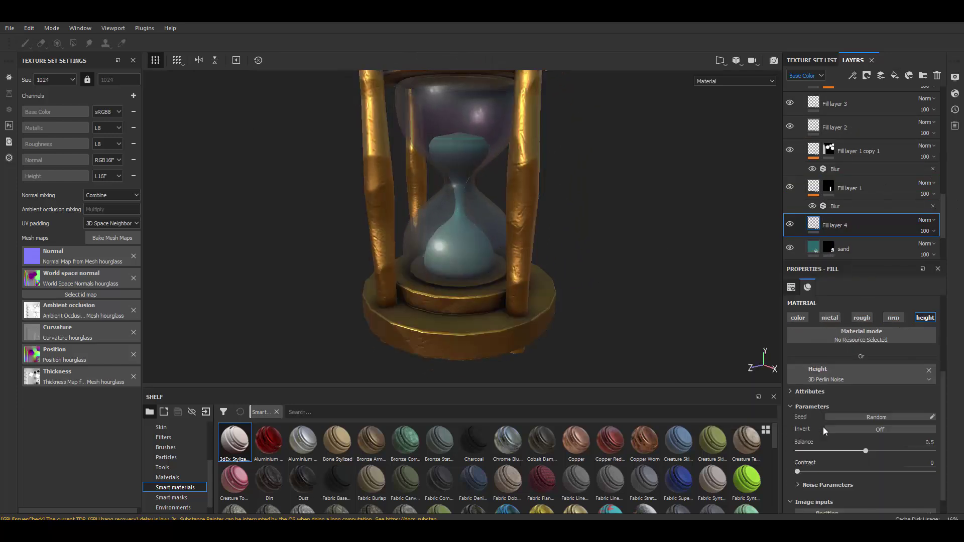
# Black-mask Fill layer 4 and switch its height to tri-planar Dirt 5
pyautogui.rightClick(854, 225)
pyautogui.click(869, 236)
pyautogui.click(814, 225)
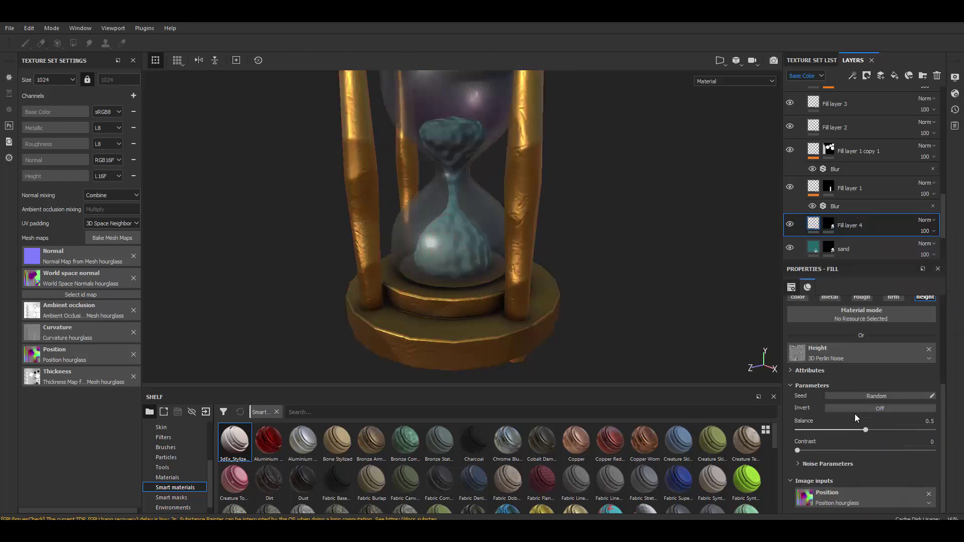
pyautogui.scroll(3, 854, 352)
pyautogui.click(826, 449)
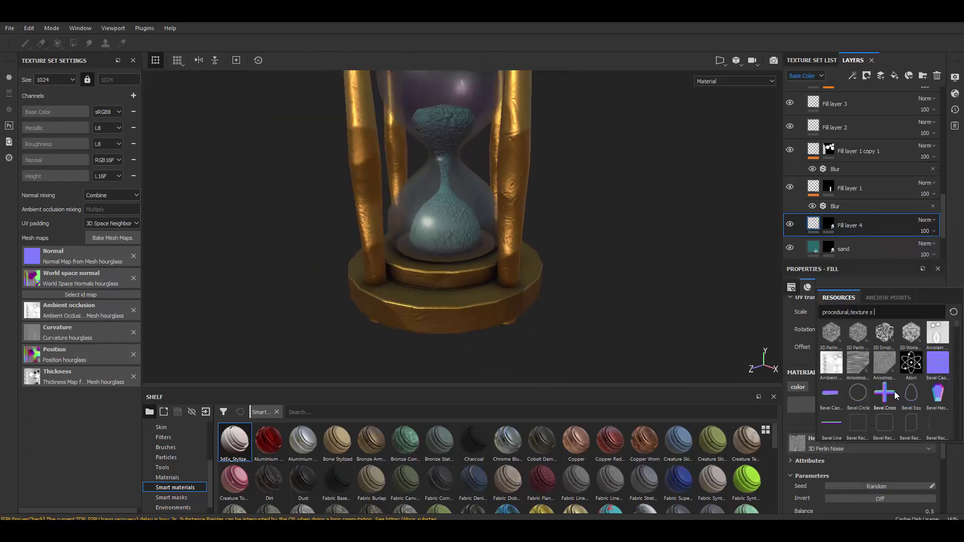
pyautogui.scroll(-2, 894, 402)
pyautogui.click(932, 391)
pyautogui.scroll(3, 881, 357)
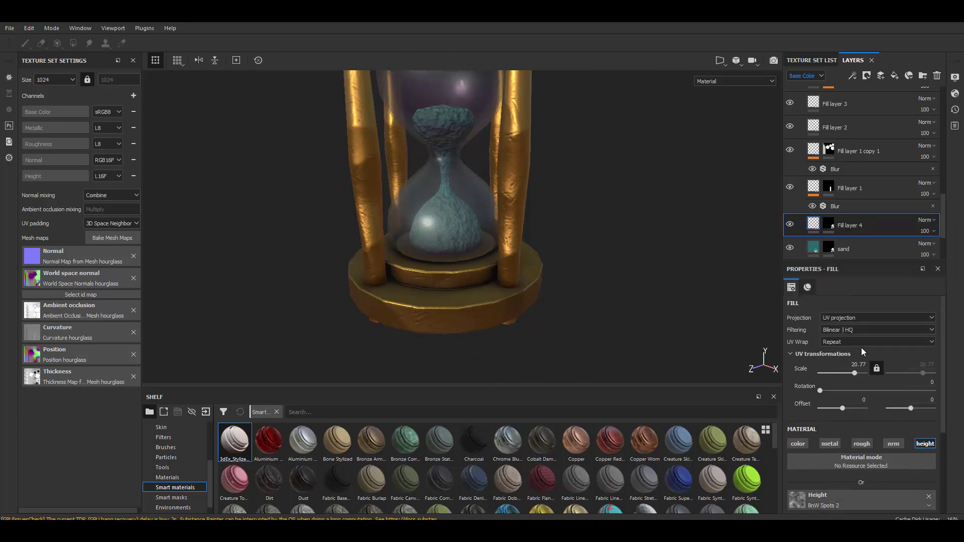
pyautogui.click(878, 317)
pyautogui.click(861, 332)
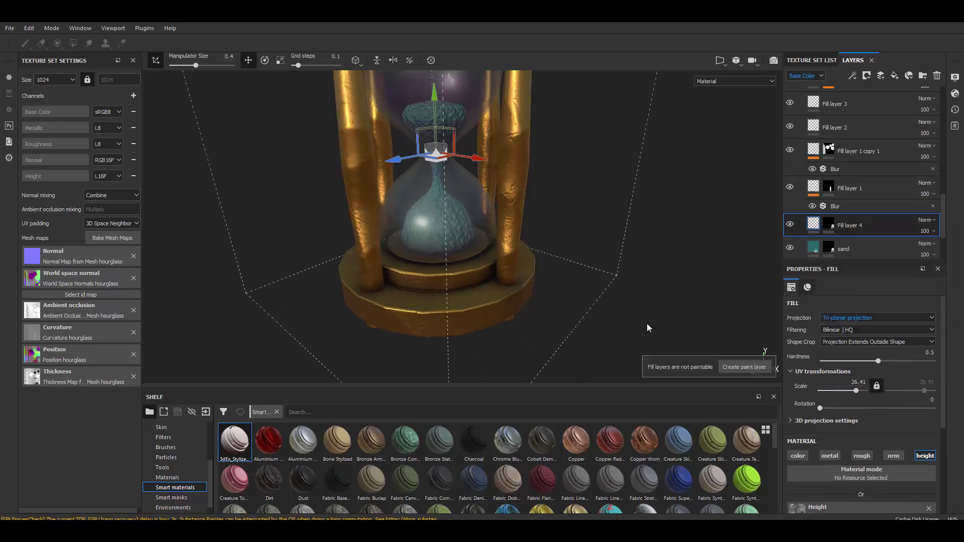
pyautogui.scroll(-2, 854, 376)
pyautogui.click(824, 422)
pyautogui.scroll(-2, 894, 362)
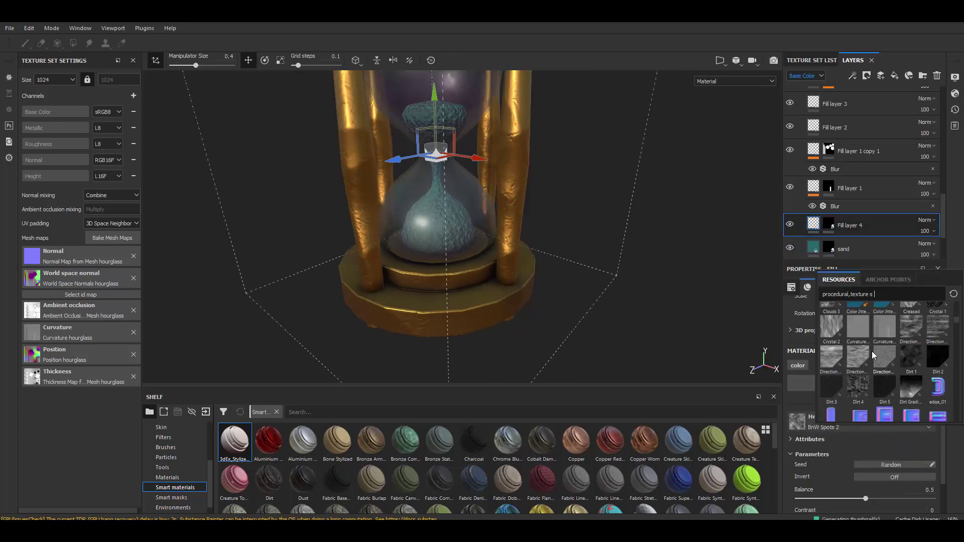
pyautogui.click(885, 387)
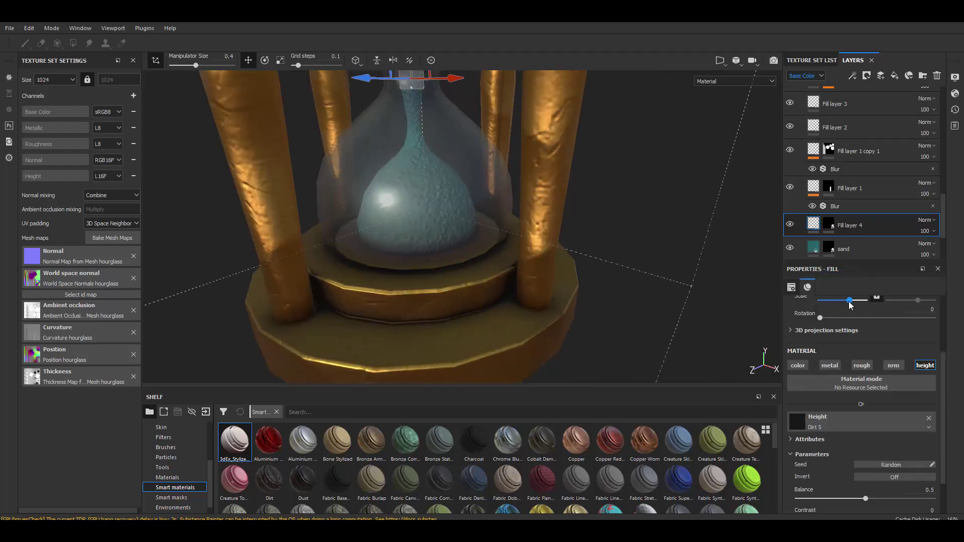
# Expand the Edges_On_or_Off layer's effects while switching between brush and polygon fill
pyautogui.press('1')
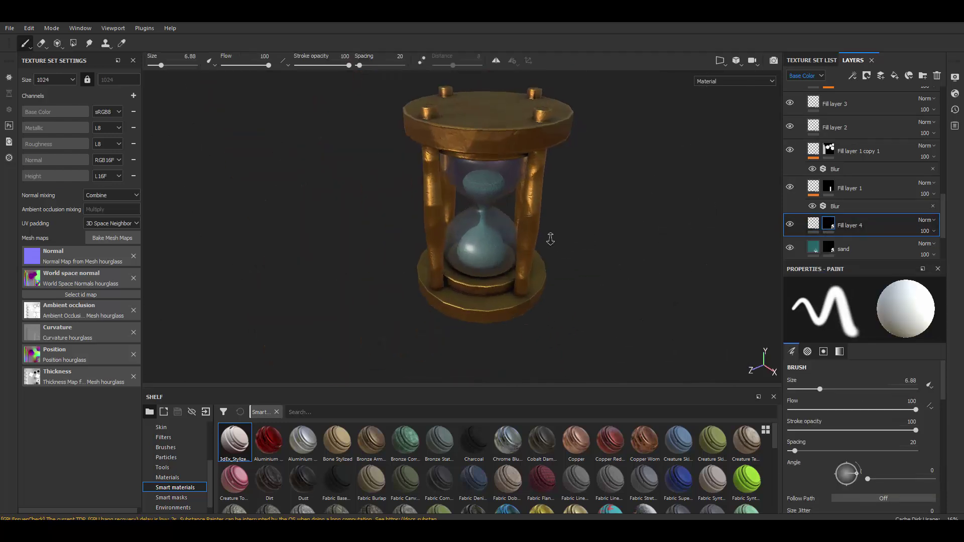
pyautogui.scroll(1, 853, 174)
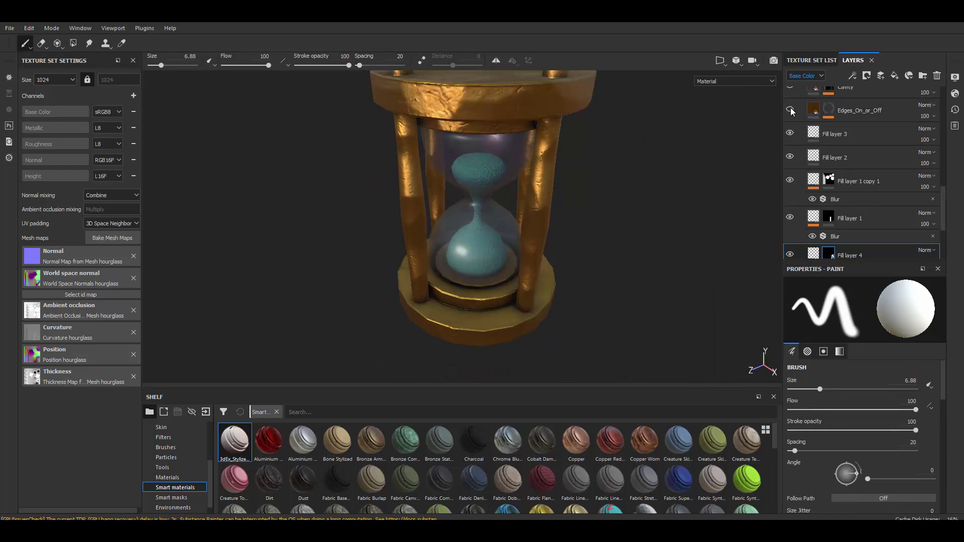
pyautogui.click(829, 110)
pyautogui.press('4')
pyautogui.press('1')
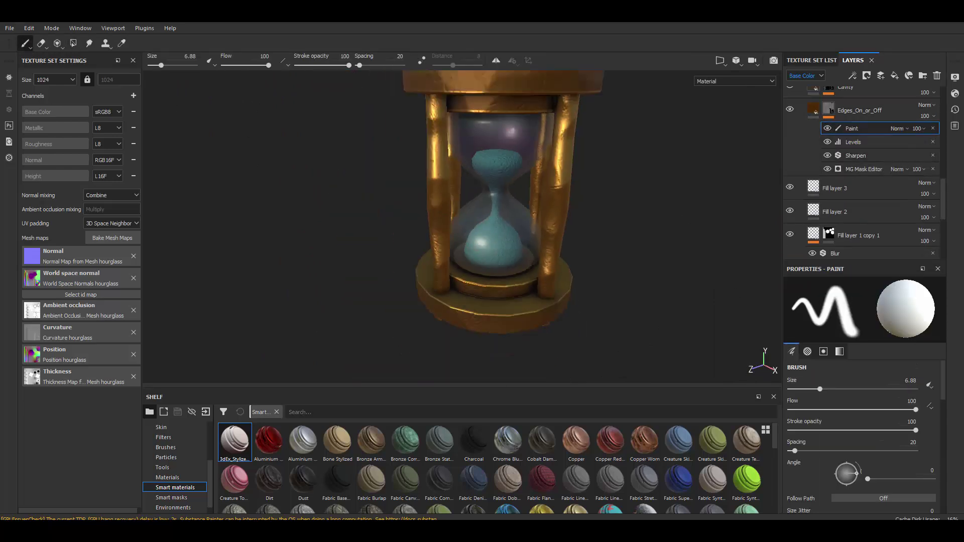
pyautogui.keyDown('alt'); pyautogui.moveTo(486, 204); pyautogui.dragTo(749, 176); pyautogui.keyUp('alt')
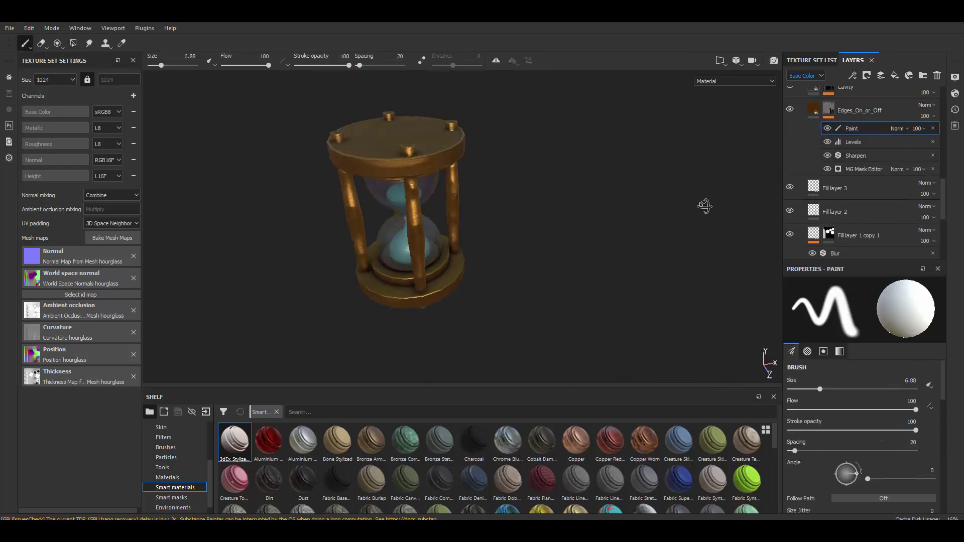
pyautogui.scroll(-3, 795, 149)
# Set Fill layer 1 strength to 58 in Height view and add height-only Fill layer 5
pyautogui.click(797, 182)
pyautogui.click(809, 76)
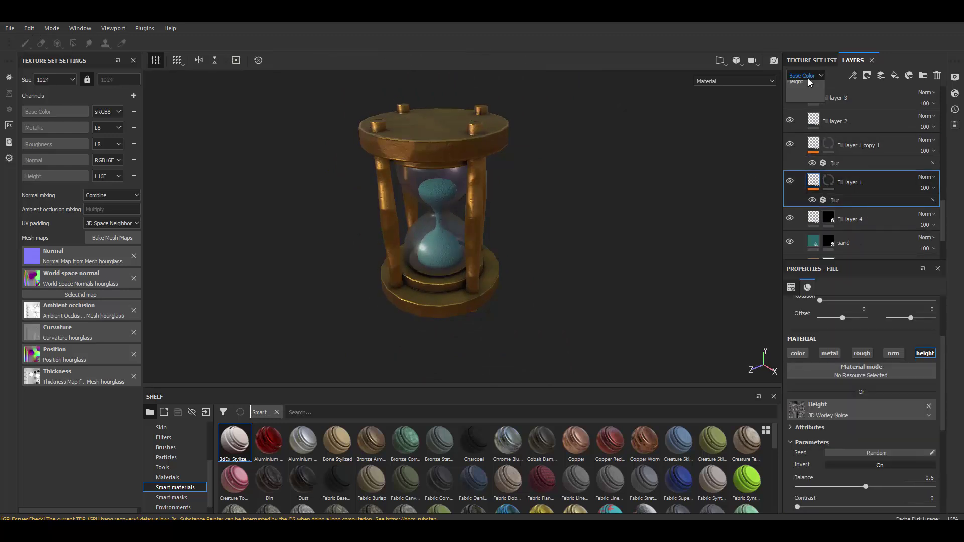
pyautogui.keyDown('alt'); pyautogui.moveTo(496, 216); pyautogui.dragTo(622, 217); pyautogui.keyUp('alt')
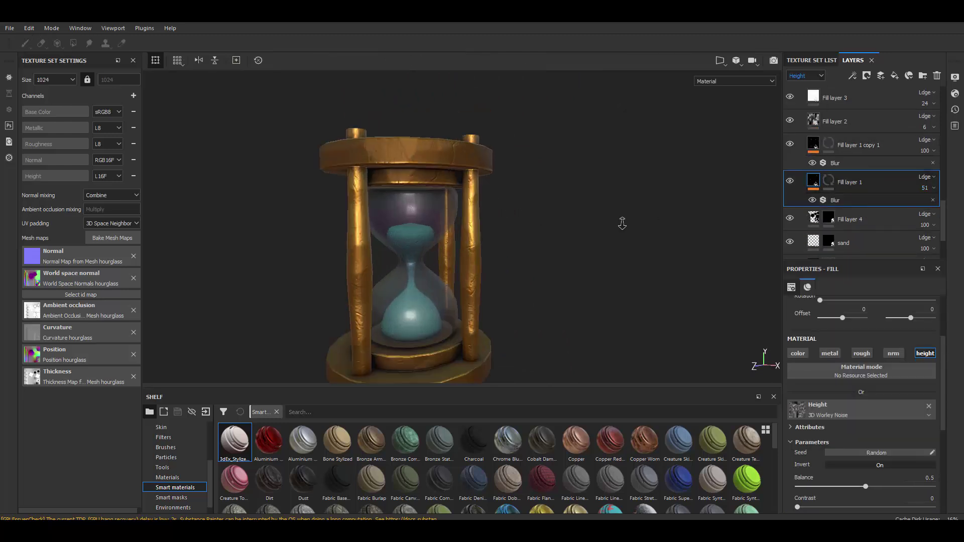
pyautogui.click(924, 188)
pyautogui.moveTo(441, 155)
pyautogui.keyDown('alt'); pyautogui.mouseDown()
pyautogui.moveTo(509, 191)
pyautogui.moveTo(514, 183)
pyautogui.moveTo(518, 206)
pyautogui.mouseUp(); pyautogui.keyUp('alt')
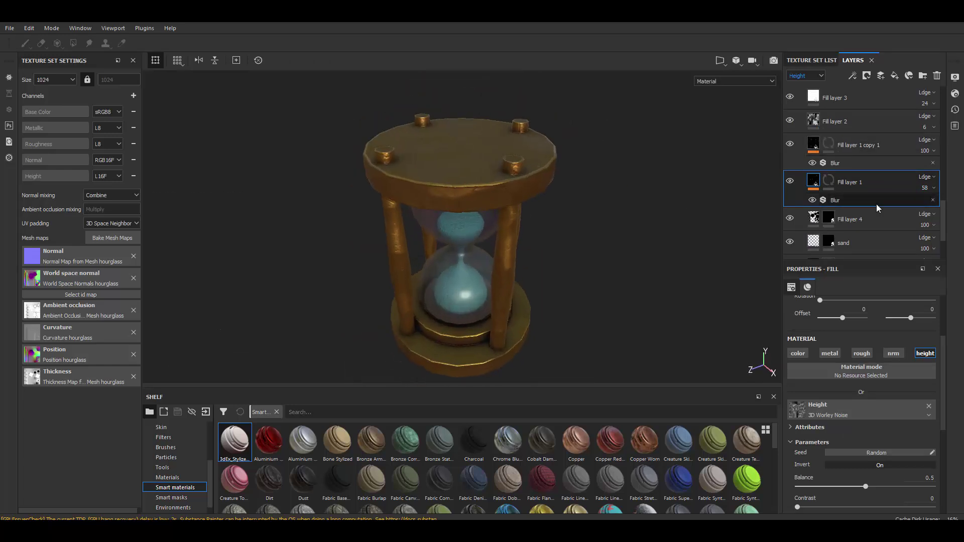
pyautogui.click(895, 76)
pyautogui.click(861, 353)
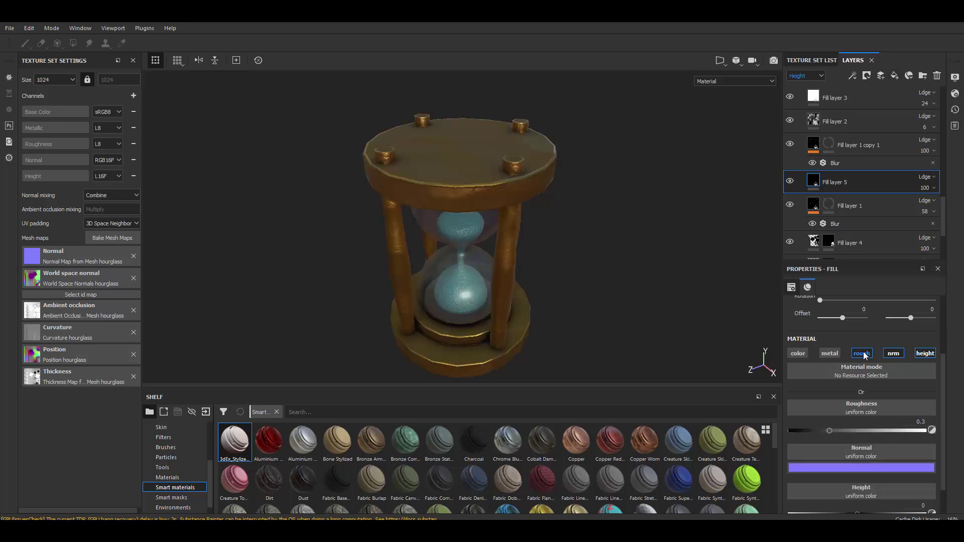
# Black-mask Fill layer 5, duplicate it, and black-mask the copy too
pyautogui.rightClick(785, 187)
pyautogui.click(813, 211)
pyautogui.keyDown('alt'); pyautogui.moveTo(517, 205); pyautogui.dragTo(500, 231, button='middle'); pyautogui.keyUp('alt')
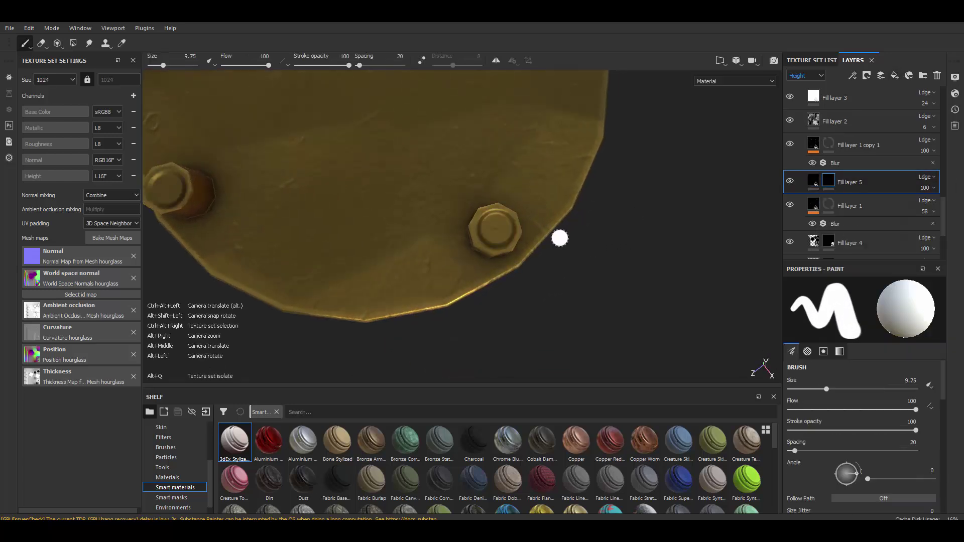
pyautogui.keyDown('alt'); pyautogui.moveTo(560, 238); pyautogui.dragTo(578, 225); pyautogui.keyUp('alt')
pyautogui.hotkey('ctrl', 'd')
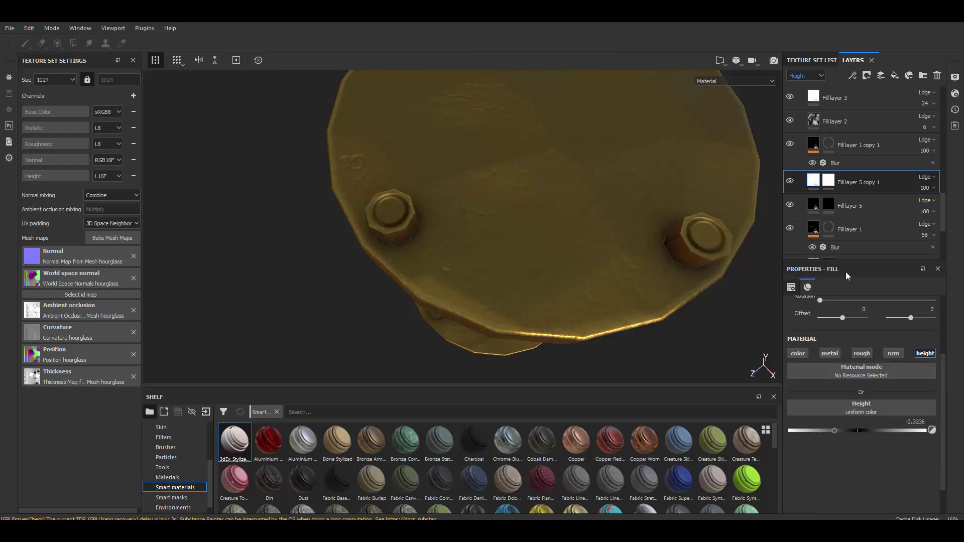
pyautogui.click(829, 181)
pyautogui.press('f')
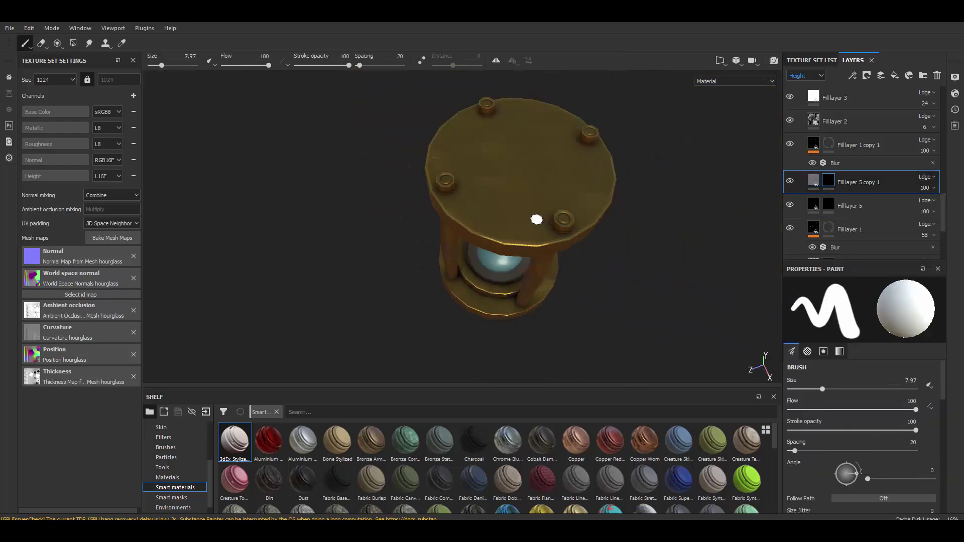
# From a top view of the lid, paint a large circle into the copy's mask
pyautogui.keyDown('alt'); pyautogui.moveTo(537, 219); pyautogui.dragTo(533, 198); pyautogui.keyUp('alt')
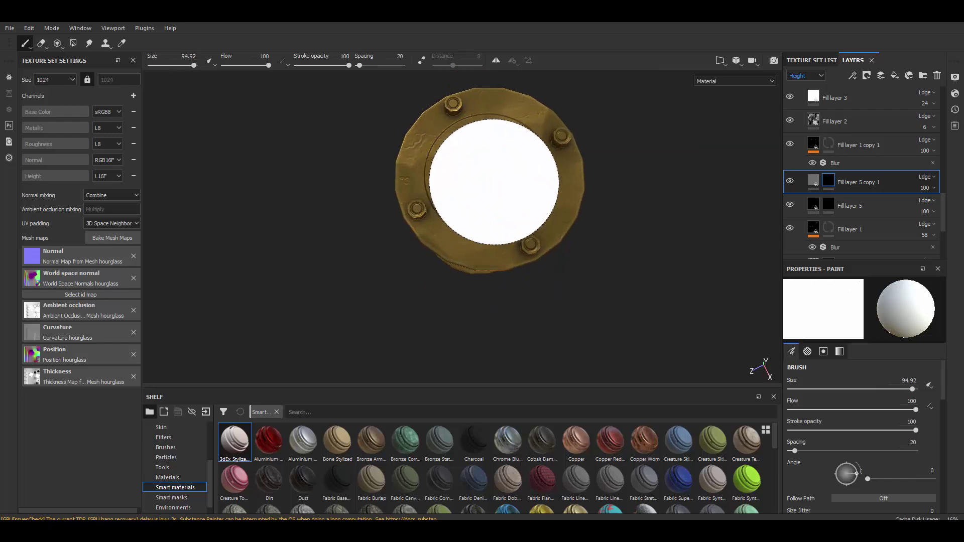
pyautogui.moveTo(494, 182)
pyautogui.keyDown('alt'); pyautogui.mouseDown()
pyautogui.moveTo(611, 280)
pyautogui.moveTo(555, 267)
pyautogui.mouseUp(); pyautogui.keyUp('alt')
pyautogui.scroll(-5, 581, 280)
pyautogui.scroll(5, 555, 267)
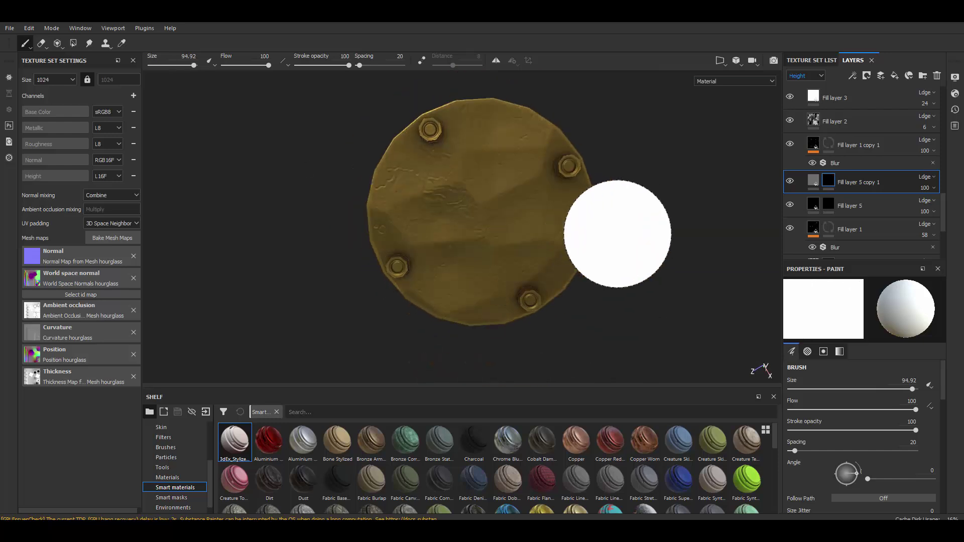
pyautogui.keyDown('alt'); pyautogui.moveTo(618, 233); pyautogui.dragTo(616, 222); pyautogui.keyUp('alt')
pyautogui.click(826, 184)
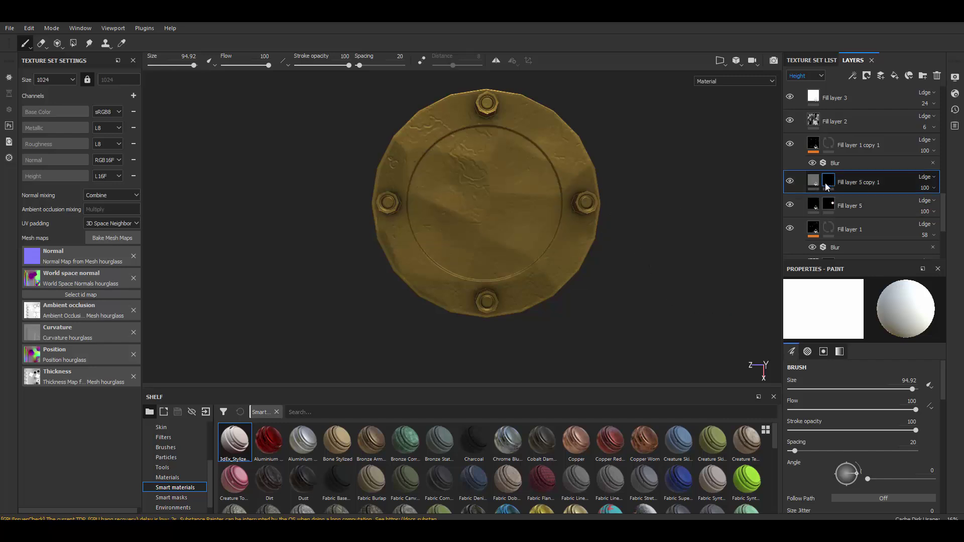
pyautogui.moveTo(617, 222)
pyautogui.keyDown('alt'); pyautogui.mouseDown()
pyautogui.moveTo(629, 237)
pyautogui.moveTo(618, 226)
pyautogui.moveTo(581, 236)
pyautogui.moveTo(603, 211)
pyautogui.mouseUp(); pyautogui.keyUp('alt')
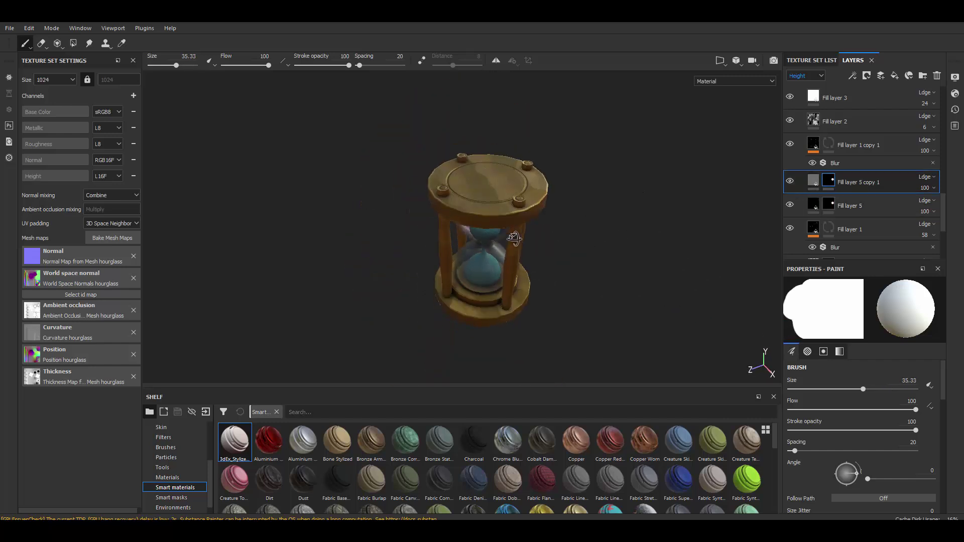
# Hide the sand layer, shrink the brush to about 17, and add an Emissive channel
pyautogui.scroll(3, 514, 238)
pyautogui.scroll(-2, 827, 205)
pyautogui.click(789, 229)
pyautogui.scroll(3, 818, 185)
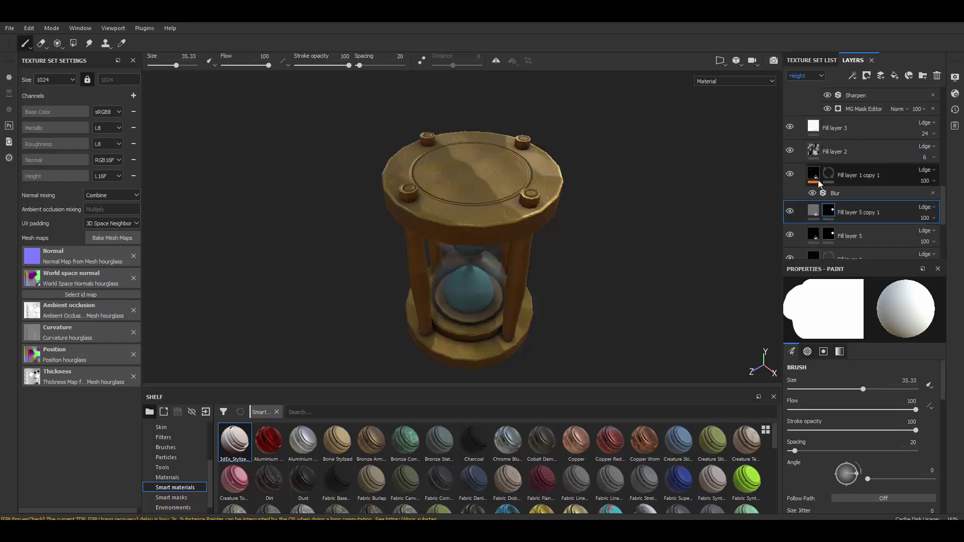
pyautogui.scroll(2, 509, 203)
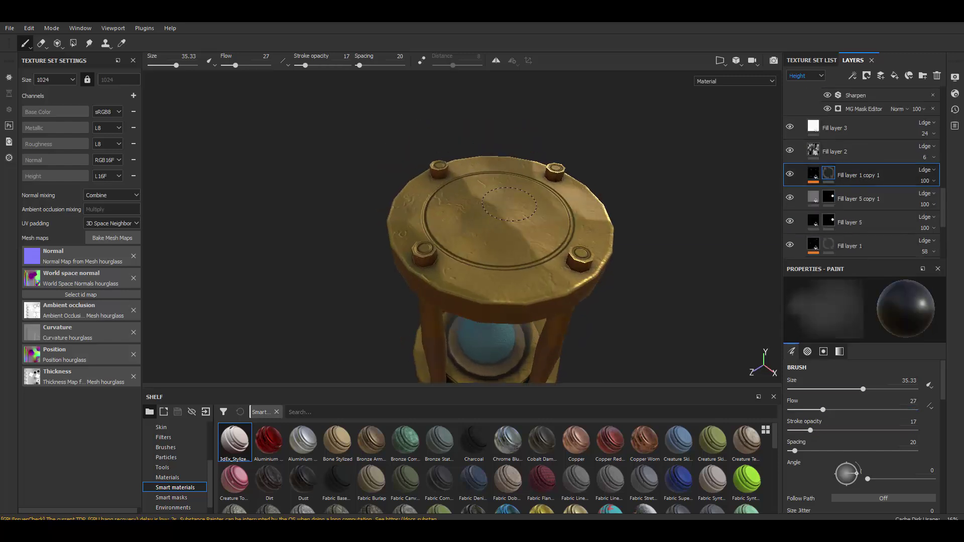
pyautogui.moveTo(469, 204)
pyautogui.keyDown('alt'); pyautogui.mouseDown()
pyautogui.moveTo(437, 207)
pyautogui.moveTo(560, 166)
pyautogui.mouseUp(); pyautogui.keyUp('alt')
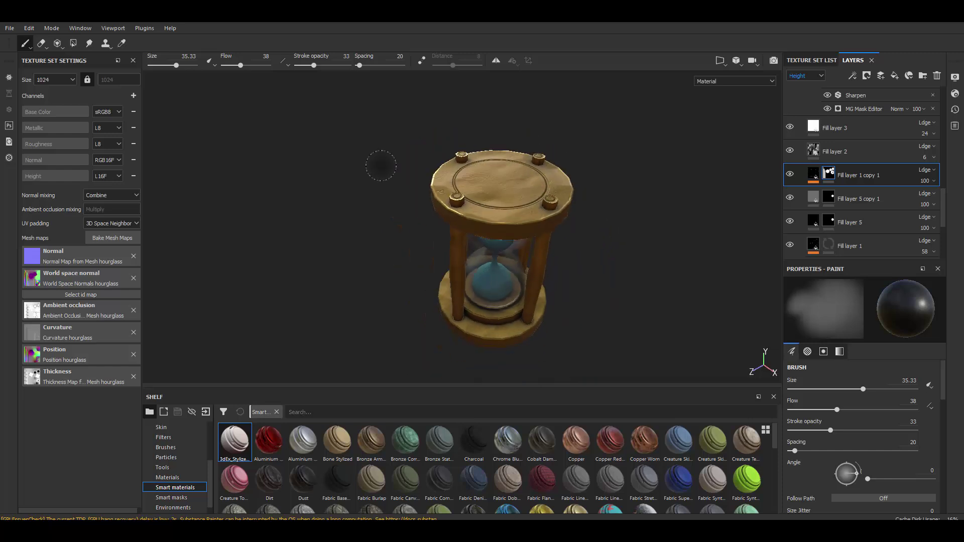
pyautogui.moveTo(378, 164)
pyautogui.keyDown('alt'); pyautogui.mouseDown()
pyautogui.moveTo(489, 225)
pyautogui.moveTo(581, 226)
pyautogui.mouseUp(); pyautogui.keyUp('alt')
pyautogui.keyDown('ctrl'); pyautogui.moveTo(582, 226); pyautogui.dragTo(482, 225, button='right'); pyautogui.keyUp('ctrl')
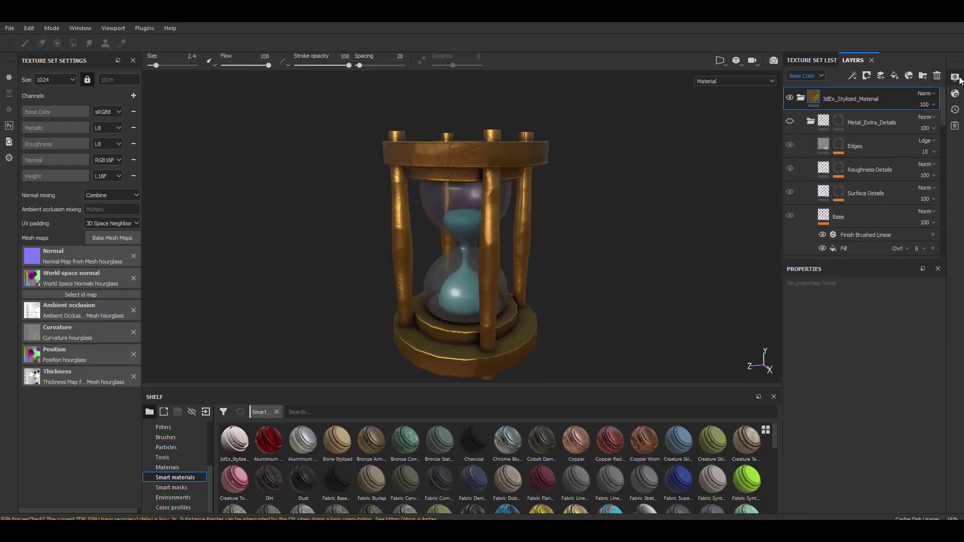
pyautogui.click(133, 95)
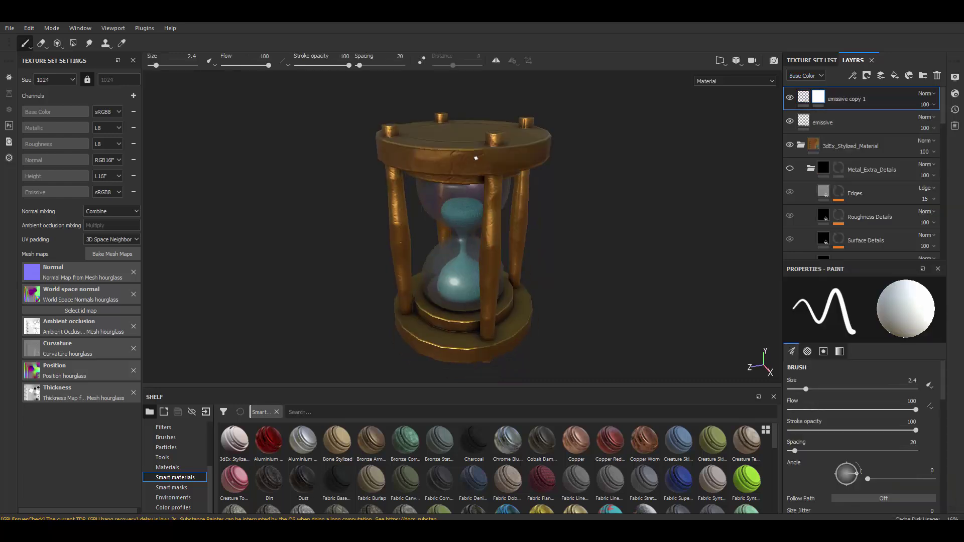
# Shrink the brush and paint cyan rune glyphs on the emissive layer all around the top rim
pyautogui.keyDown('alt'); pyautogui.moveTo(502, 151); pyautogui.dragTo(546, 146); pyautogui.keyUp('alt')
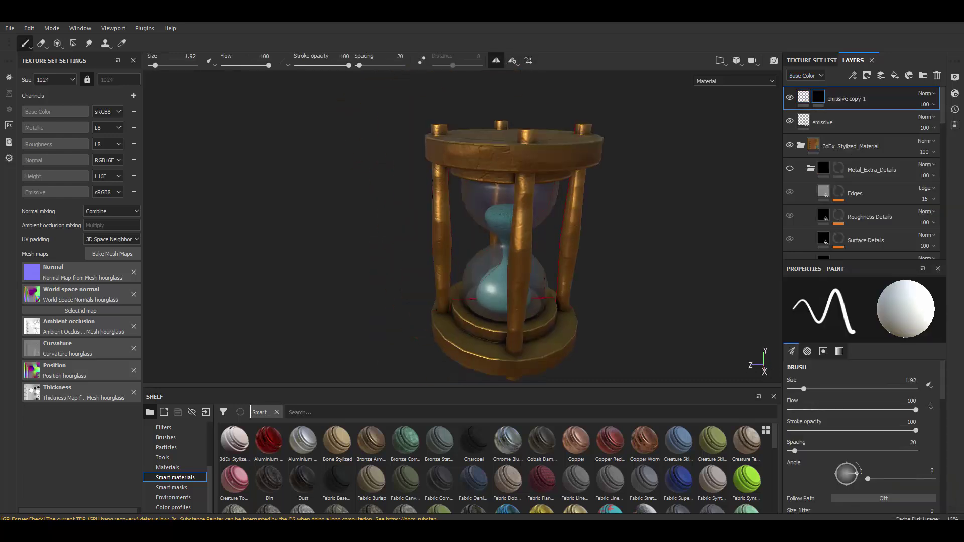
pyautogui.scroll(3, 547, 145)
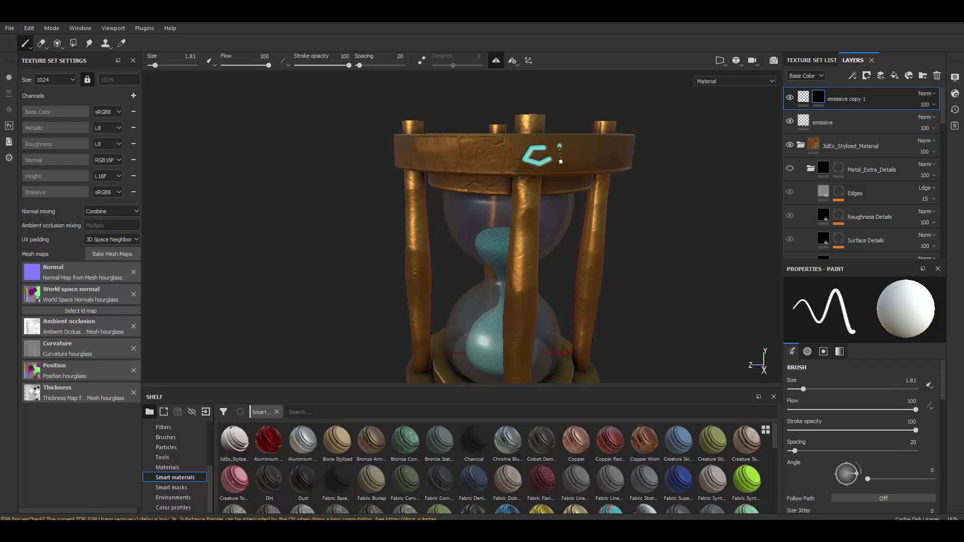
pyautogui.moveTo(584, 160)
pyautogui.keyDown('alt'); pyautogui.mouseDown()
pyautogui.moveTo(459, 155)
pyautogui.moveTo(497, 166)
pyautogui.mouseUp(); pyautogui.keyUp('alt')
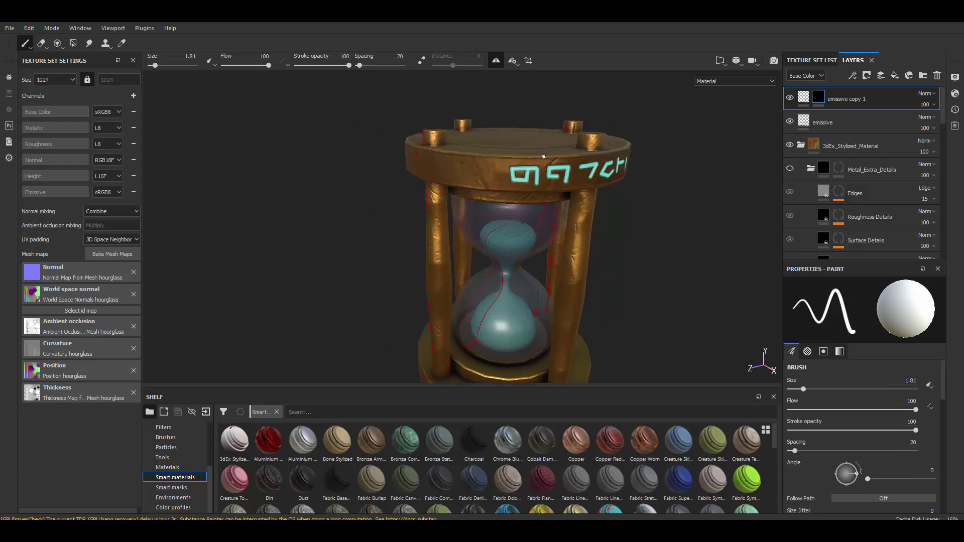
pyautogui.scroll(2, 510, 172)
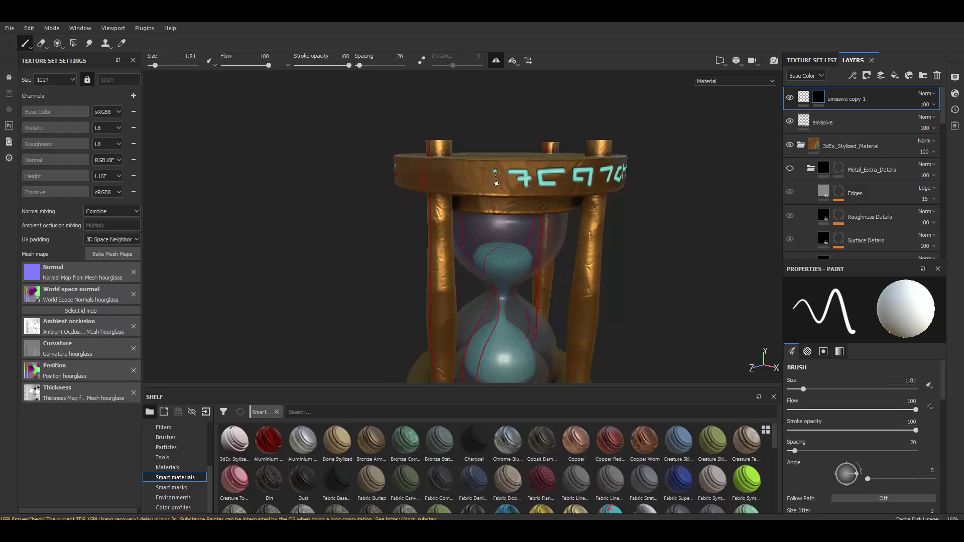
pyautogui.moveTo(479, 171)
pyautogui.keyDown('alt'); pyautogui.mouseDown()
pyautogui.moveTo(498, 181)
pyautogui.moveTo(447, 180)
pyautogui.mouseUp(); pyautogui.keyUp('alt')
pyautogui.moveTo(440, 189)
pyautogui.keyDown('alt'); pyautogui.mouseDown(button='right')
pyautogui.moveTo(287, 179)
pyautogui.moveTo(452, 194)
pyautogui.mouseUp(button='right'); pyautogui.keyUp('alt')
pyautogui.keyDown('alt'); pyautogui.moveTo(452, 194); pyautogui.dragTo(416, 204); pyautogui.keyUp('alt')
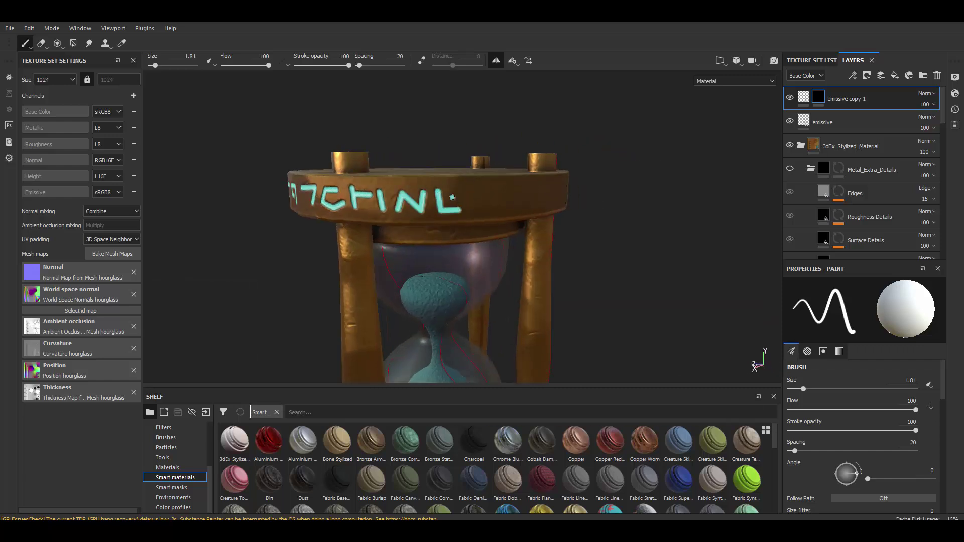
pyautogui.moveTo(482, 199)
pyautogui.keyDown('alt'); pyautogui.mouseDown()
pyautogui.moveTo(473, 199)
pyautogui.moveTo(564, 205)
pyautogui.moveTo(510, 231)
pyautogui.mouseUp(); pyautogui.keyUp('alt')
pyautogui.scroll(-5, 544, 188)
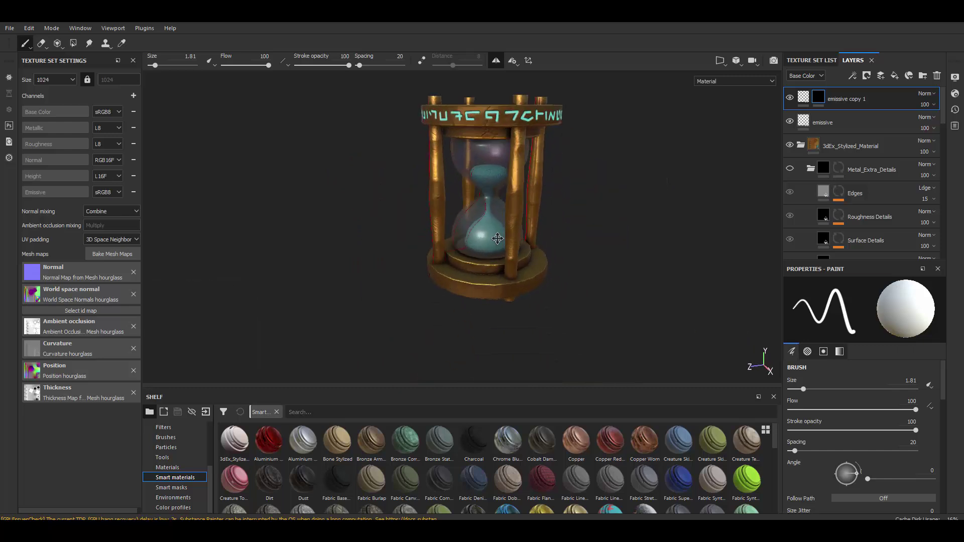
pyautogui.scroll(5, 510, 232)
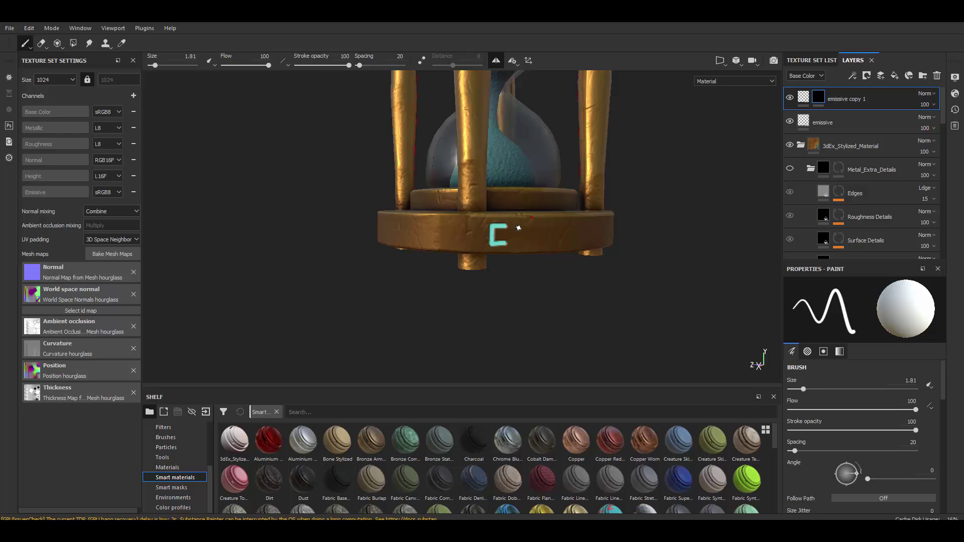
# Paint cyan rune glyphs along the bottom rim, orbiting around the base to reach each stretch
pyautogui.scroll(-5, 536, 231)
pyautogui.moveTo(534, 242)
pyautogui.mouseDown()
pyautogui.moveTo(536, 231)
pyautogui.moveTo(479, 252)
pyautogui.moveTo(484, 240)
pyautogui.moveTo(441, 251)
pyautogui.moveTo(426, 206)
pyautogui.moveTo(456, 194)
pyautogui.mouseUp()
pyautogui.scroll(5, 502, 236)
pyautogui.scroll(3, 442, 231)
pyautogui.scroll(-3, 456, 194)
pyautogui.scroll(4, 456, 194)
pyautogui.keyDown('alt'); pyautogui.moveTo(456, 194); pyautogui.dragTo(453, 184, button='middle'); pyautogui.keyUp('alt')
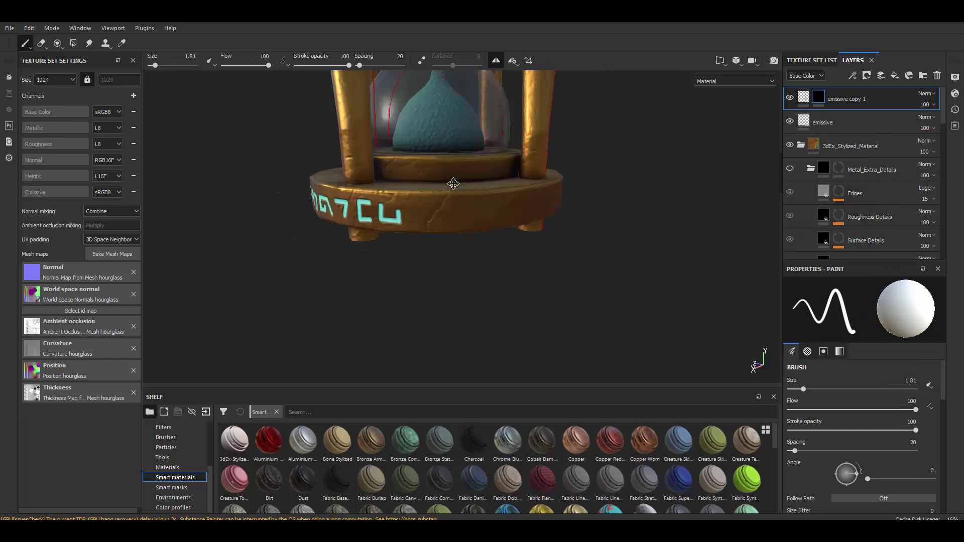
pyautogui.keyDown('alt'); pyautogui.moveTo(453, 184); pyautogui.dragTo(402, 199); pyautogui.keyUp('alt')
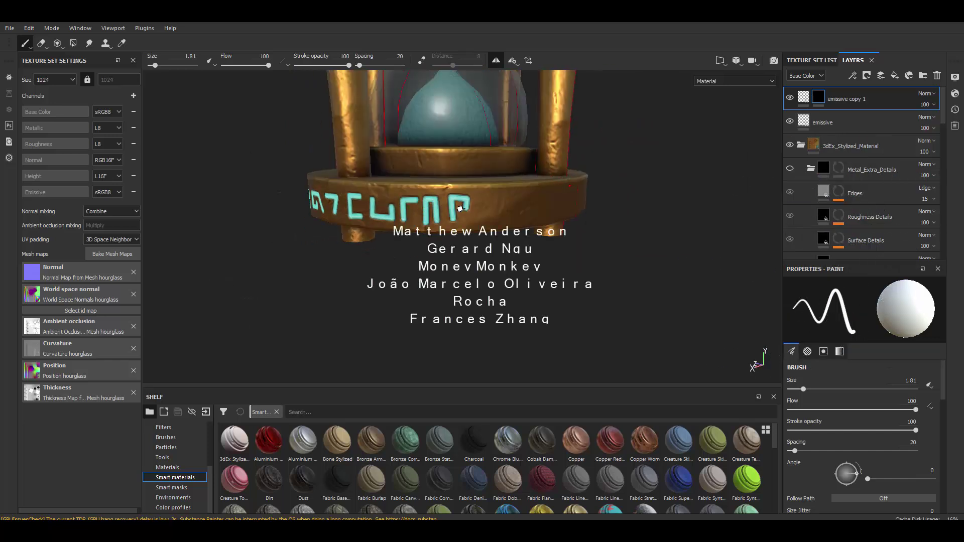
pyautogui.keyDown('alt'); pyautogui.moveTo(460, 208); pyautogui.dragTo(405, 195); pyautogui.keyUp('alt')
pyautogui.moveTo(484, 215)
pyautogui.keyDown('alt'); pyautogui.mouseDown()
pyautogui.moveTo(464, 222)
pyautogui.moveTo(500, 217)
pyautogui.moveTo(482, 206)
pyautogui.mouseUp(); pyautogui.keyUp('alt')
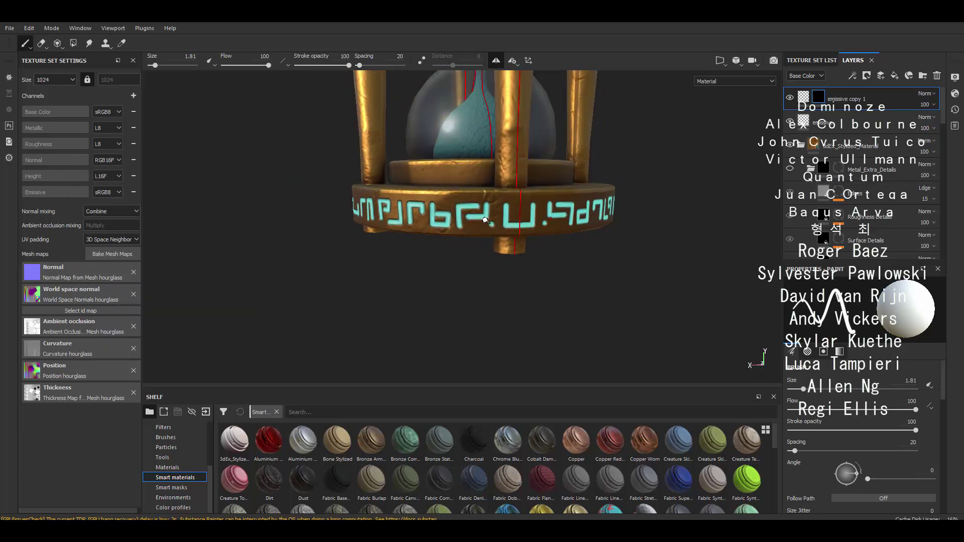
# Enlarge the brush to about 4.5 and zoom out to view the whole hourglass
pyautogui.scroll(-3, 485, 220)
pyautogui.scroll(-4, 485, 220)
pyautogui.moveTo(486, 220)
pyautogui.keyDown('alt'); pyautogui.mouseDown()
pyautogui.moveTo(483, 193)
pyautogui.moveTo(382, 200)
pyautogui.mouseUp(); pyautogui.keyUp('alt')
pyautogui.keyDown('alt'); pyautogui.moveTo(381, 201); pyautogui.dragTo(381, 166, button='right'); pyautogui.keyUp('alt')
pyautogui.keyDown('alt'); pyautogui.moveTo(382, 165); pyautogui.dragTo(412, 181); pyautogui.keyUp('alt')
pyautogui.click(803, 97)
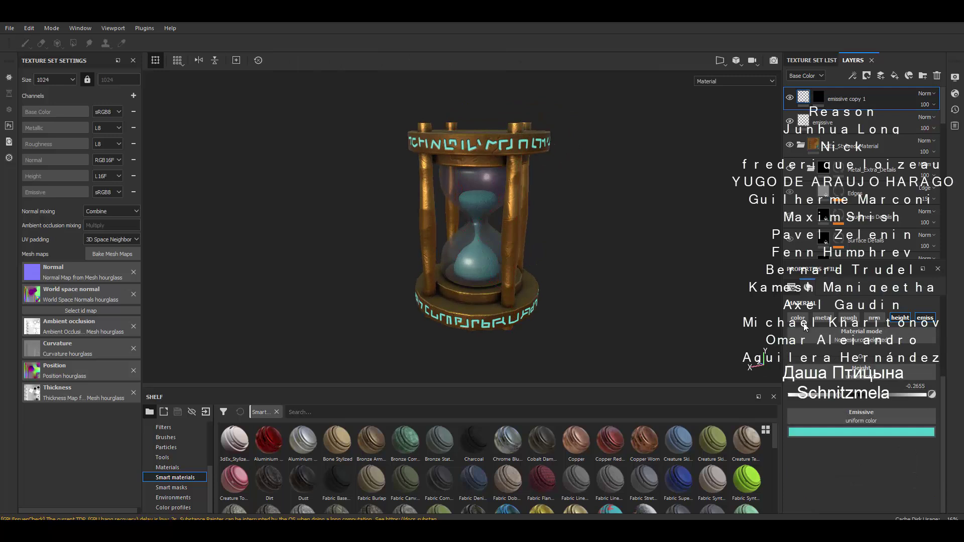
# Enable the colour channel on the rune fill and set its base colour to teal
pyautogui.click(798, 318)
pyautogui.click(861, 388)
pyautogui.click(912, 450)
pyautogui.keyDown('alt'); pyautogui.moveTo(497, 226); pyautogui.dragTo(502, 206); pyautogui.keyUp('alt')
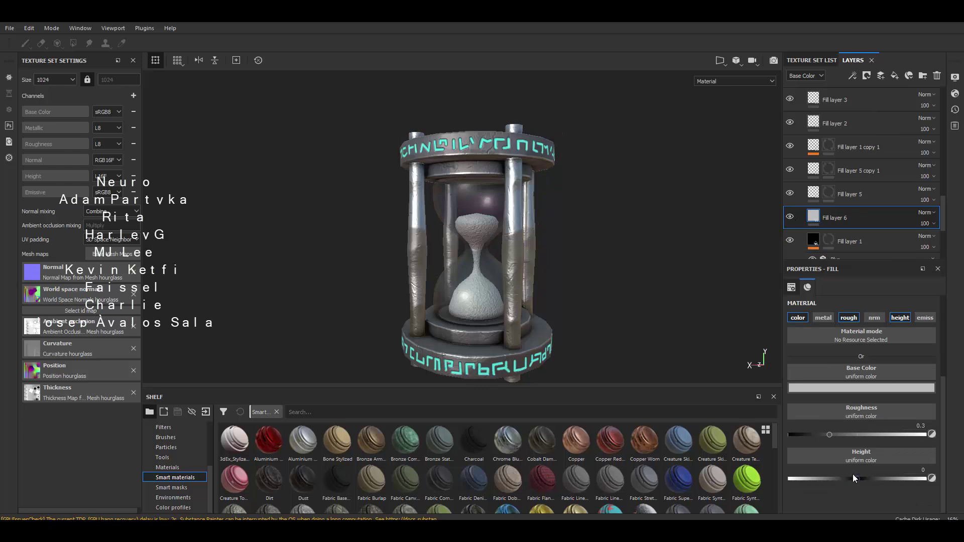
# Set up Fill layer 6 as grey bare-metal chips with adjusted roughness and whole-part polygon fill
pyautogui.click(861, 388)
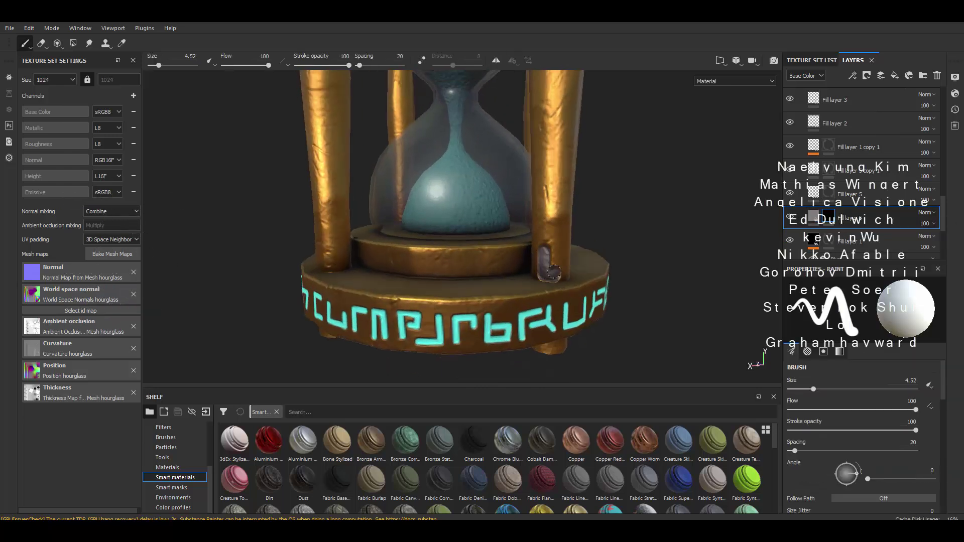
pyautogui.moveTo(553, 273)
pyautogui.keyDown('alt'); pyautogui.mouseDown()
pyautogui.moveTo(532, 213)
pyautogui.moveTo(527, 256)
pyautogui.mouseUp(); pyautogui.keyUp('alt')
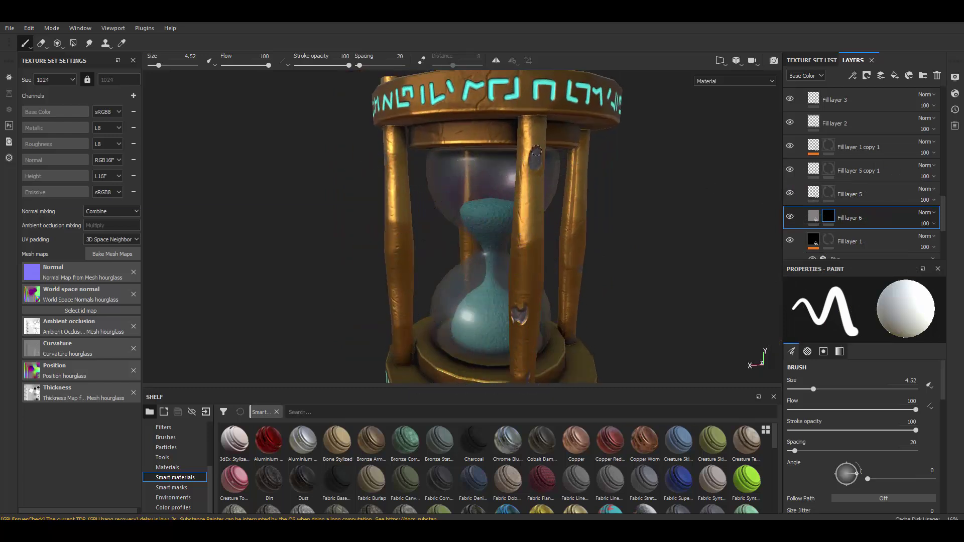
pyautogui.keyDown('alt'); pyautogui.moveTo(518, 122); pyautogui.dragTo(567, 171); pyautogui.keyUp('alt')
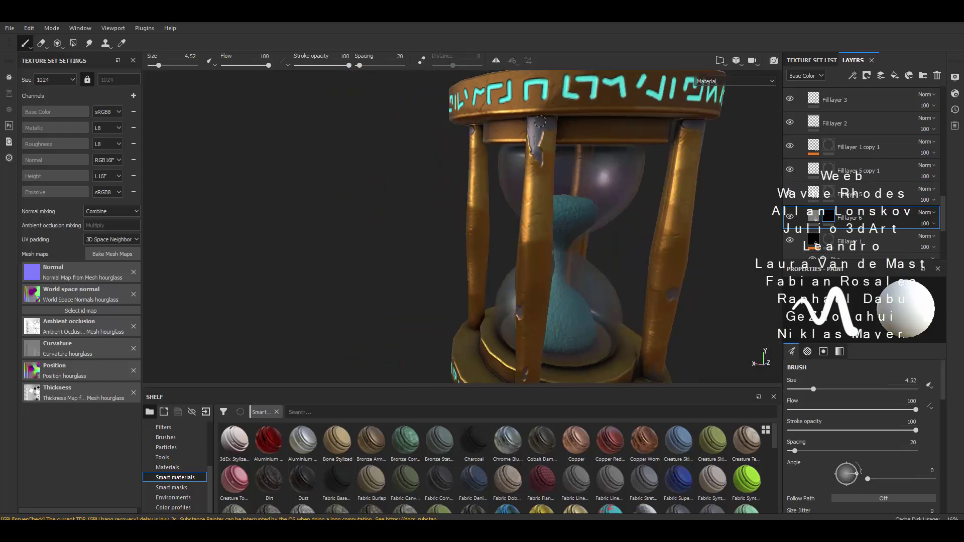
pyautogui.scroll(-3, 567, 171)
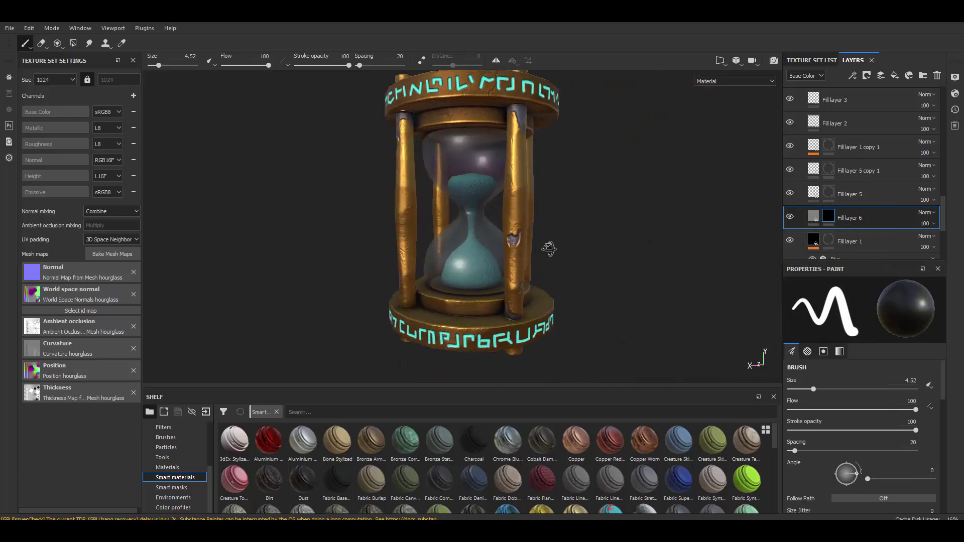
pyautogui.moveTo(502, 211)
pyautogui.keyDown('alt'); pyautogui.mouseDown()
pyautogui.moveTo(434, 256)
pyautogui.moveTo(657, 153)
pyautogui.mouseUp(); pyautogui.keyUp('alt')
pyautogui.scroll(3, 575, 198)
pyautogui.click(814, 217)
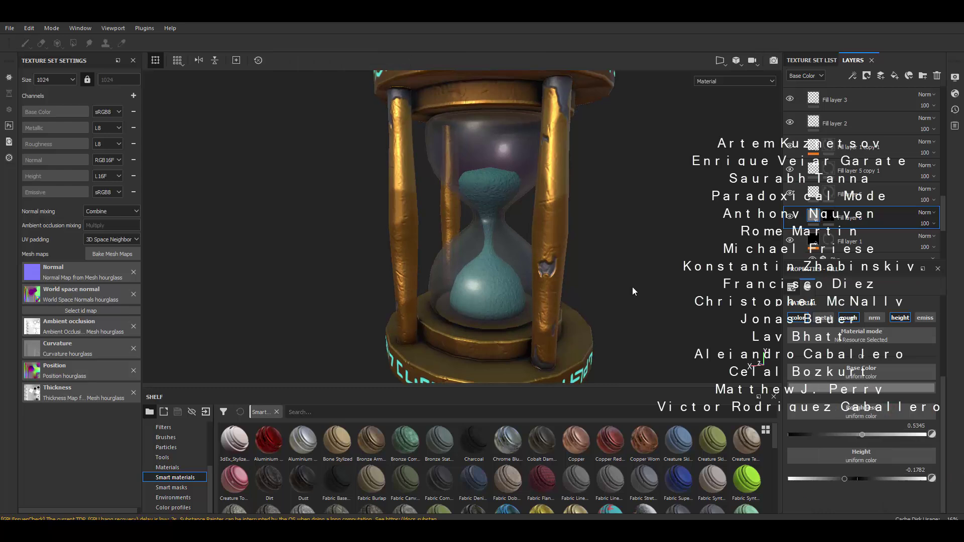
pyautogui.moveTo(912, 435); pyautogui.dragTo(886, 435)
pyautogui.click(25, 43)
pyautogui.click(73, 44)
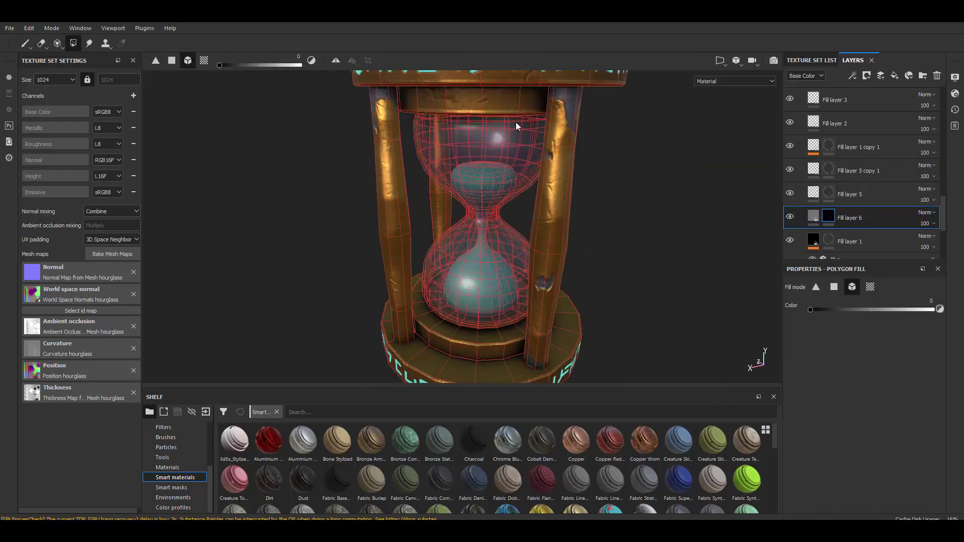
# Brush grey bare-metal chips onto Fill layer 6's mask along the base rim and pillars
pyautogui.click(25, 43)
pyautogui.scroll(3, 509, 283)
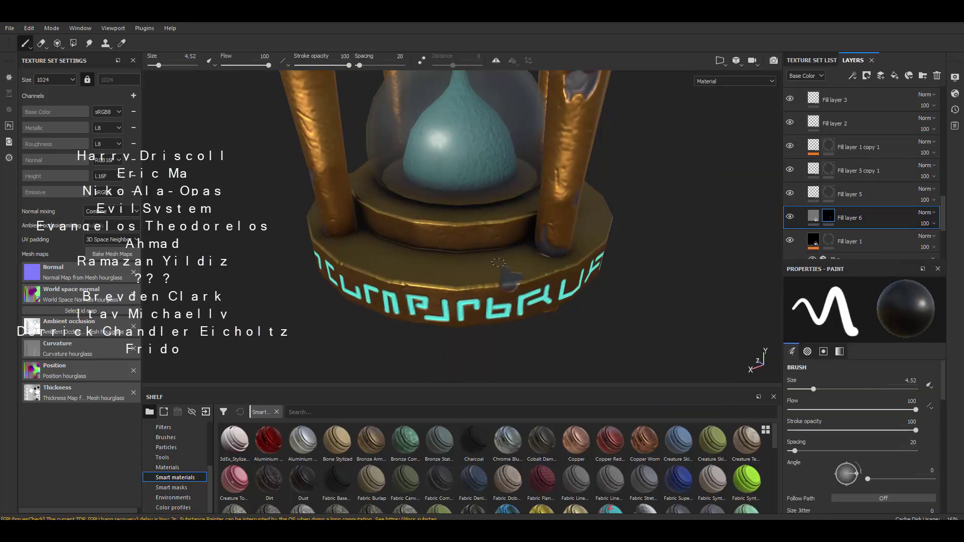
pyautogui.moveTo(499, 262)
pyautogui.keyDown('alt'); pyautogui.mouseDown()
pyautogui.moveTo(459, 275)
pyautogui.moveTo(499, 127)
pyautogui.moveTo(575, 196)
pyautogui.moveTo(593, 198)
pyautogui.mouseUp(); pyautogui.keyUp('alt')
pyautogui.scroll(3, 474, 281)
pyautogui.scroll(3, 474, 281)
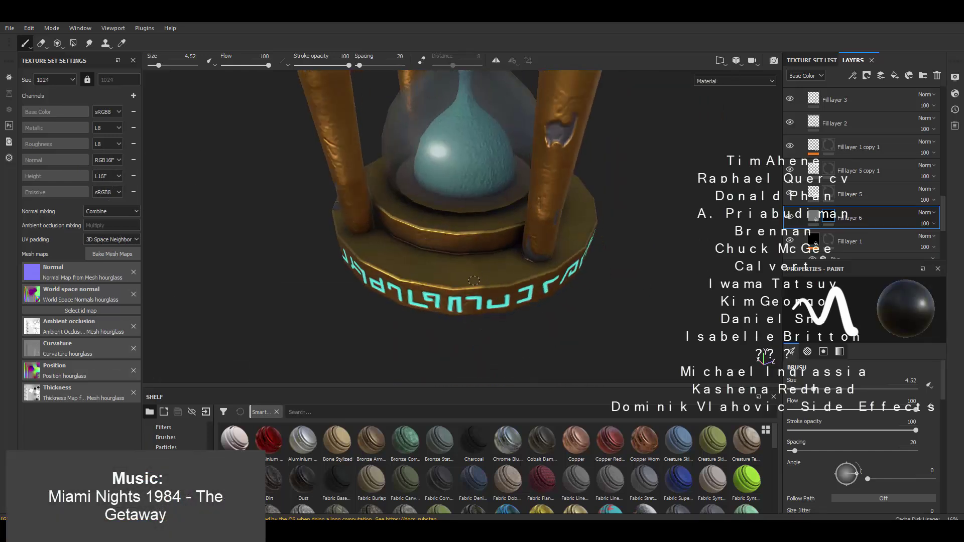
pyautogui.moveTo(459, 257)
pyautogui.mouseDown()
pyautogui.moveTo(477, 289)
pyautogui.moveTo(412, 280)
pyautogui.moveTo(519, 174)
pyautogui.mouseUp()
pyautogui.scroll(-3, 413, 280)
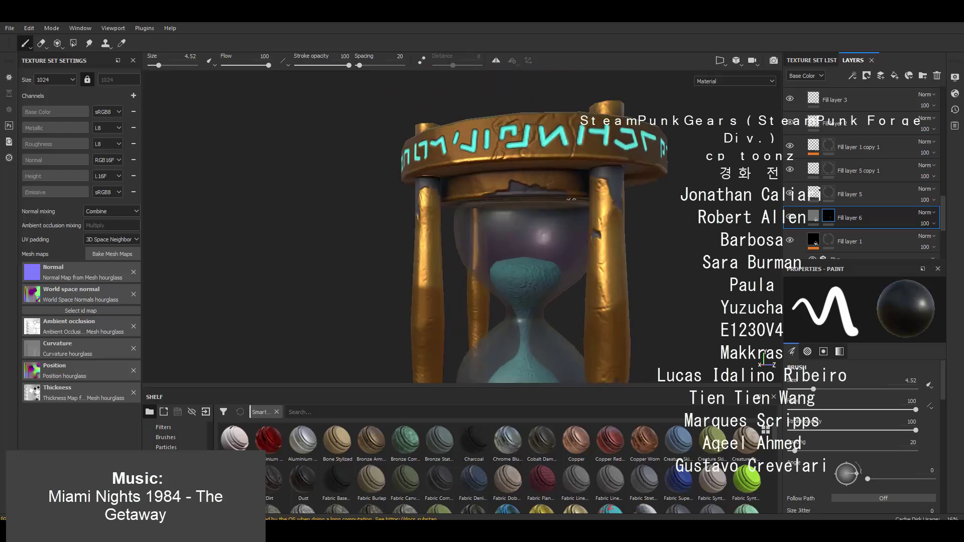
pyautogui.scroll(-2, 571, 199)
pyautogui.scroll(-3, 572, 199)
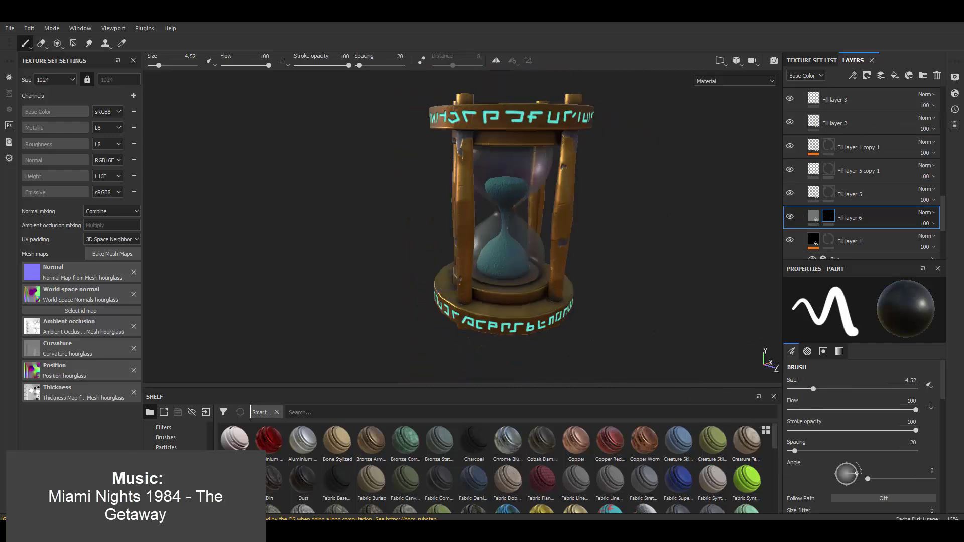
pyautogui.scroll(3, 492, 139)
pyautogui.scroll(2, 492, 140)
pyautogui.scroll(-2, 491, 140)
# Orbit to a top-down view and chip the lid's top face beside its bolts
pyautogui.moveTo(492, 140)
pyautogui.keyDown('alt'); pyautogui.mouseDown()
pyautogui.moveTo(531, 297)
pyautogui.moveTo(512, 307)
pyautogui.moveTo(617, 193)
pyautogui.moveTo(505, 274)
pyautogui.moveTo(511, 255)
pyautogui.mouseUp(); pyautogui.keyUp('alt')
pyautogui.scroll(2, 532, 296)
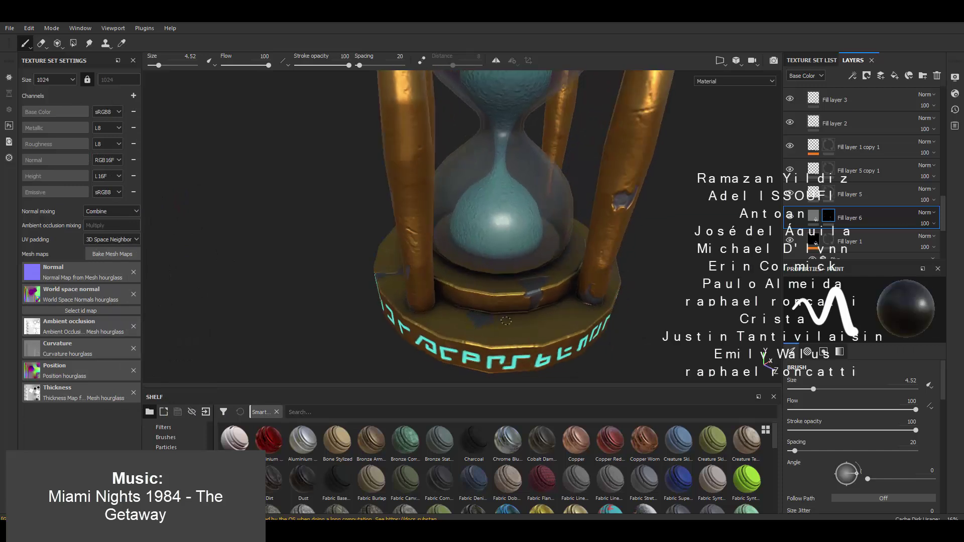
pyautogui.scroll(-3, 533, 281)
pyautogui.scroll(2, 505, 274)
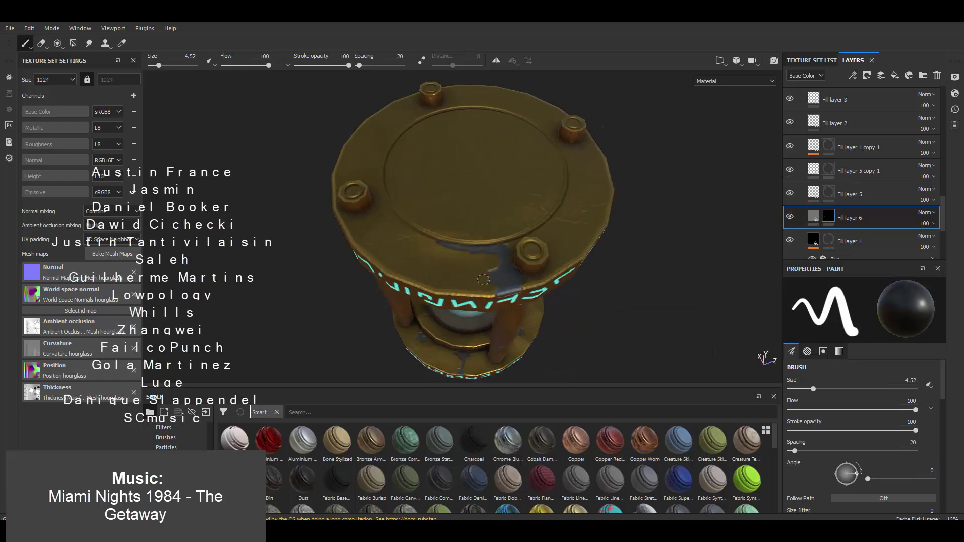
pyautogui.moveTo(436, 243)
pyautogui.keyDown('alt'); pyautogui.mouseDown()
pyautogui.moveTo(524, 299)
pyautogui.moveTo(596, 229)
pyautogui.moveTo(542, 216)
pyautogui.moveTo(530, 223)
pyautogui.mouseUp(); pyautogui.keyUp('alt')
pyautogui.scroll(-2, 477, 271)
pyautogui.scroll(4, 524, 299)
pyautogui.scroll(-3, 524, 299)
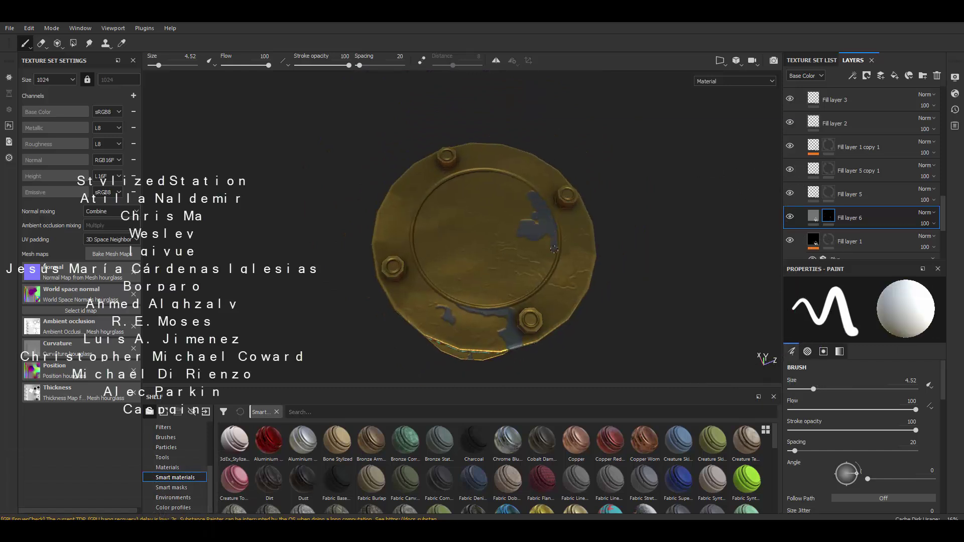
pyautogui.scroll(2, 554, 249)
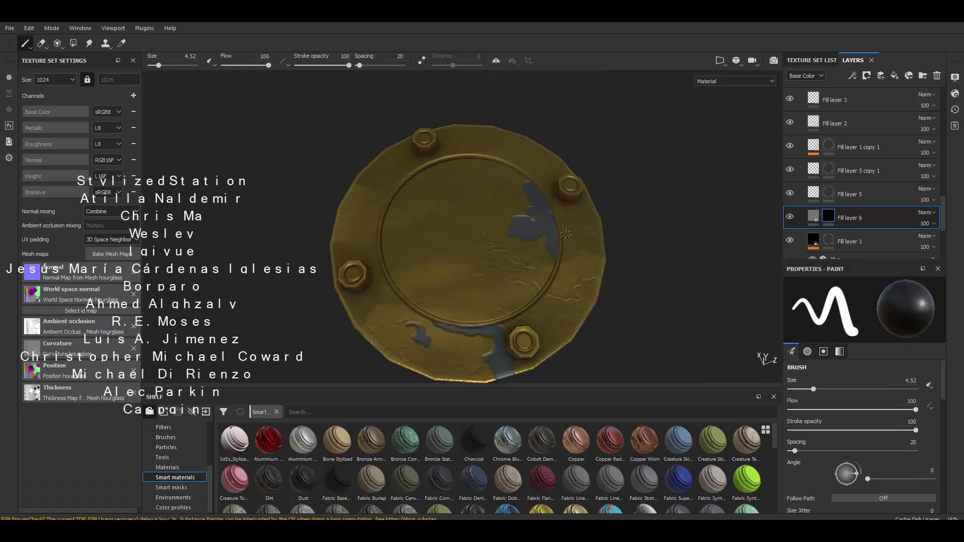